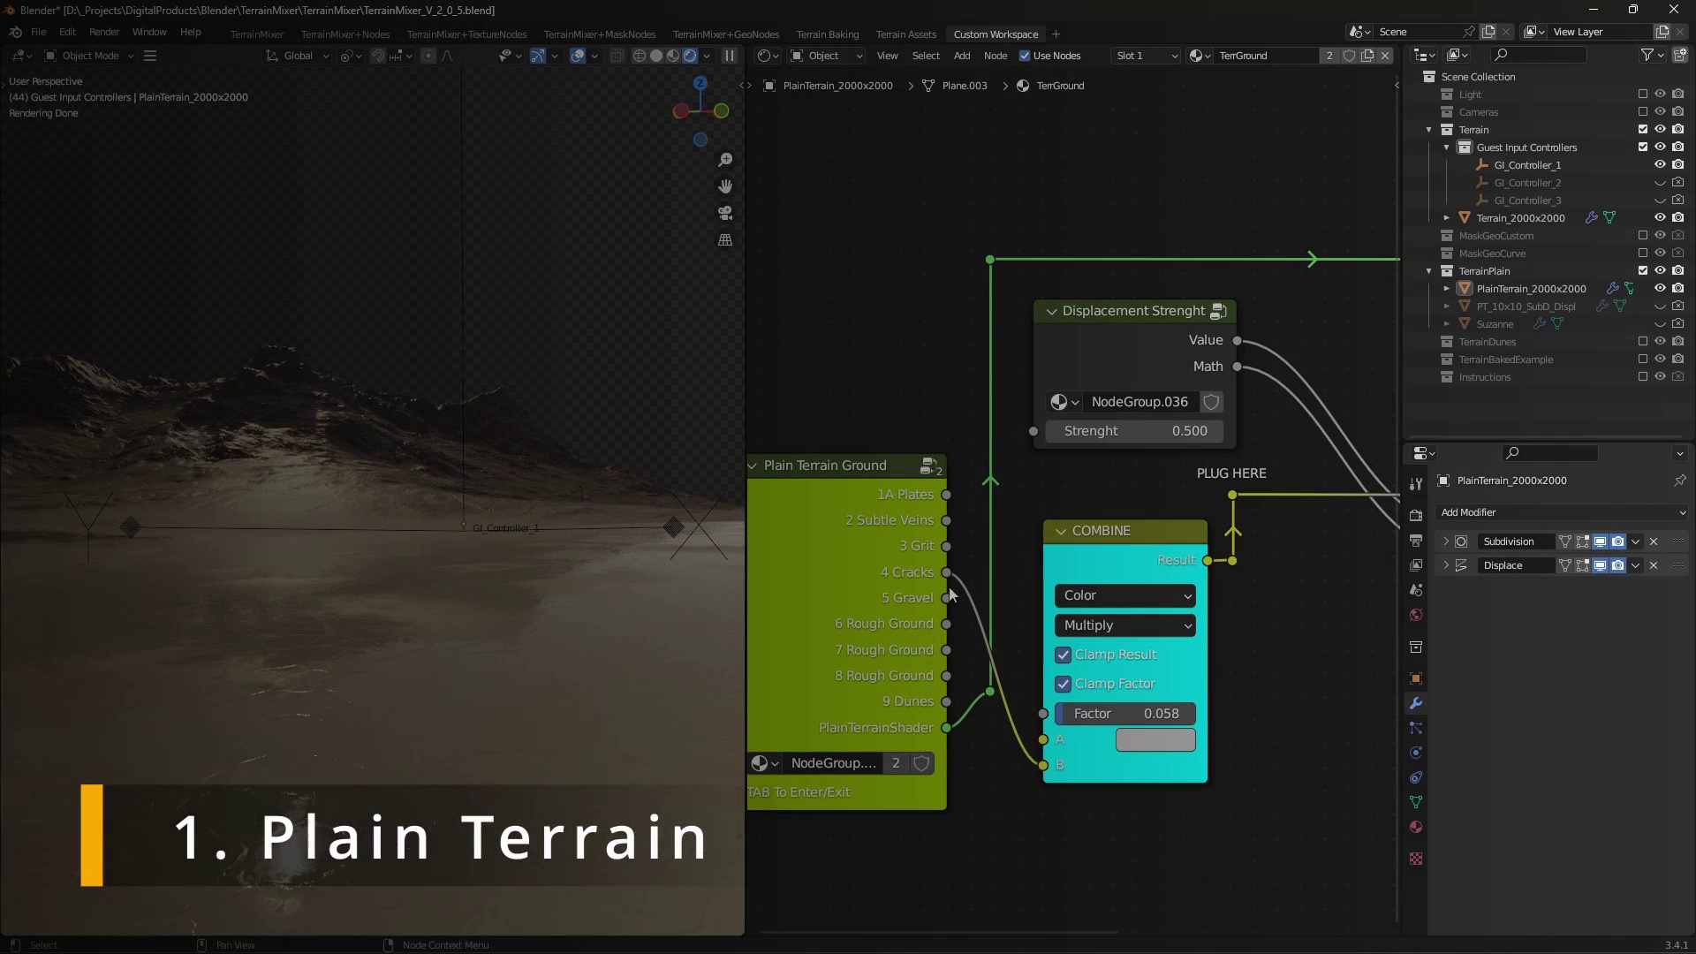
Connect the 5 Gravel output of the Plain Terrain Ground group to input A of the COMBINE node.
left_click_drag(946, 521, 1044, 739)
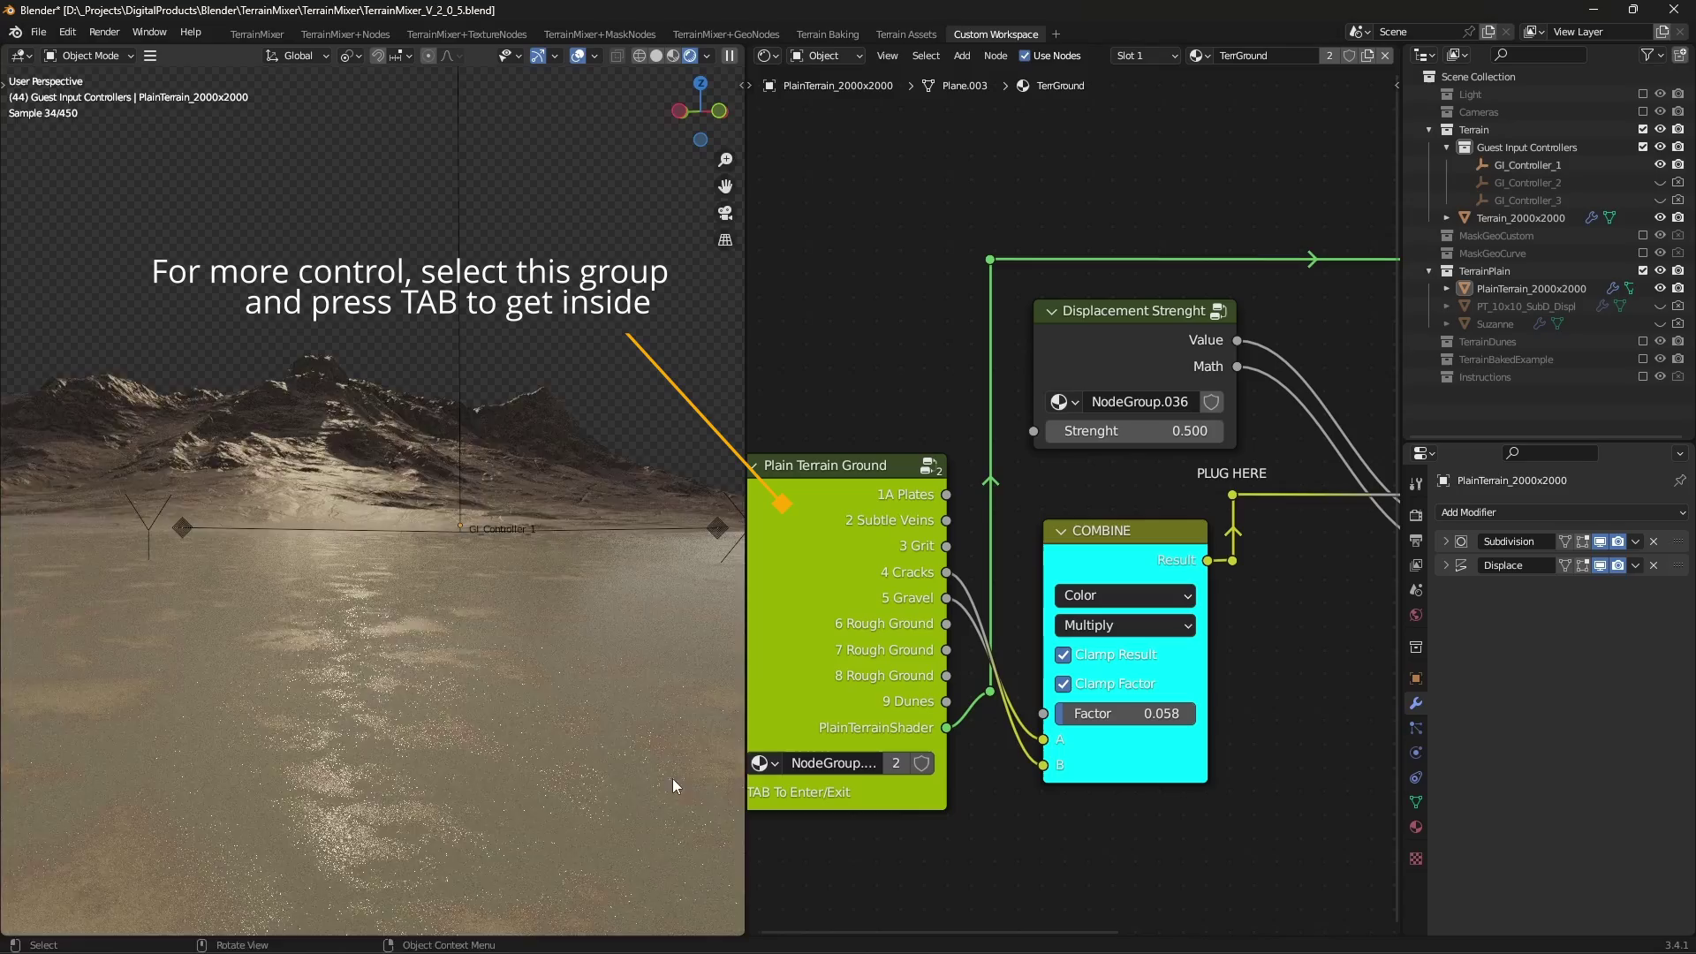
scroll(539, 822, "up", 1)
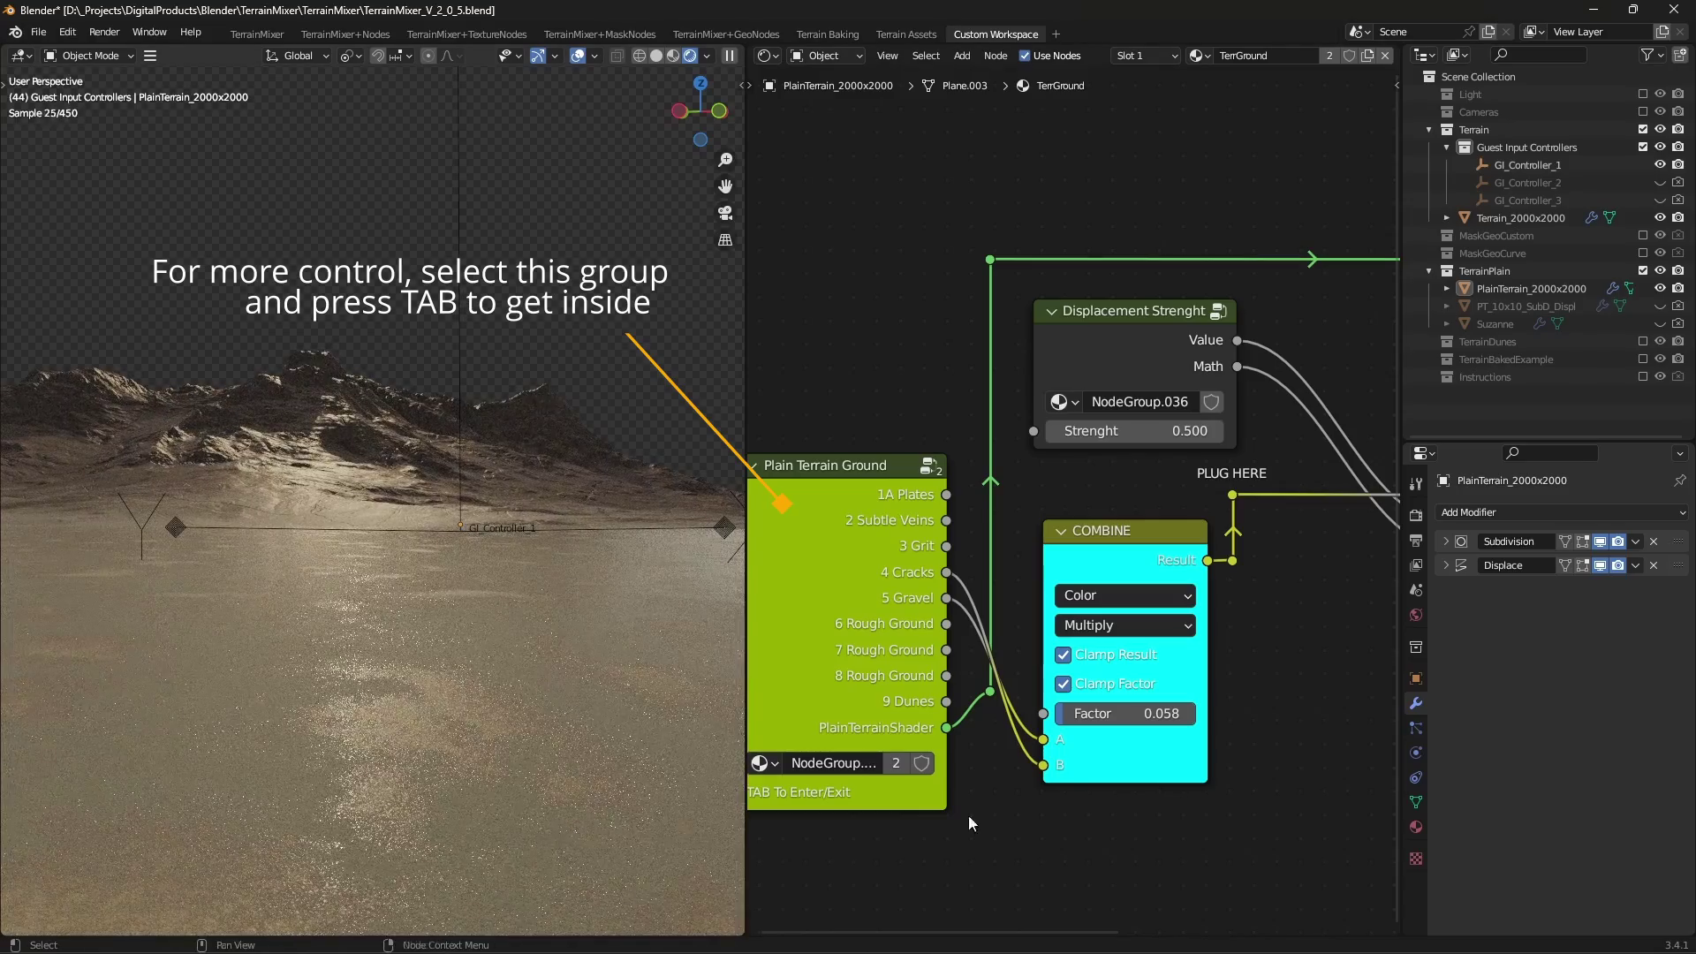
left_click_drag(1043, 739, 1044, 766)
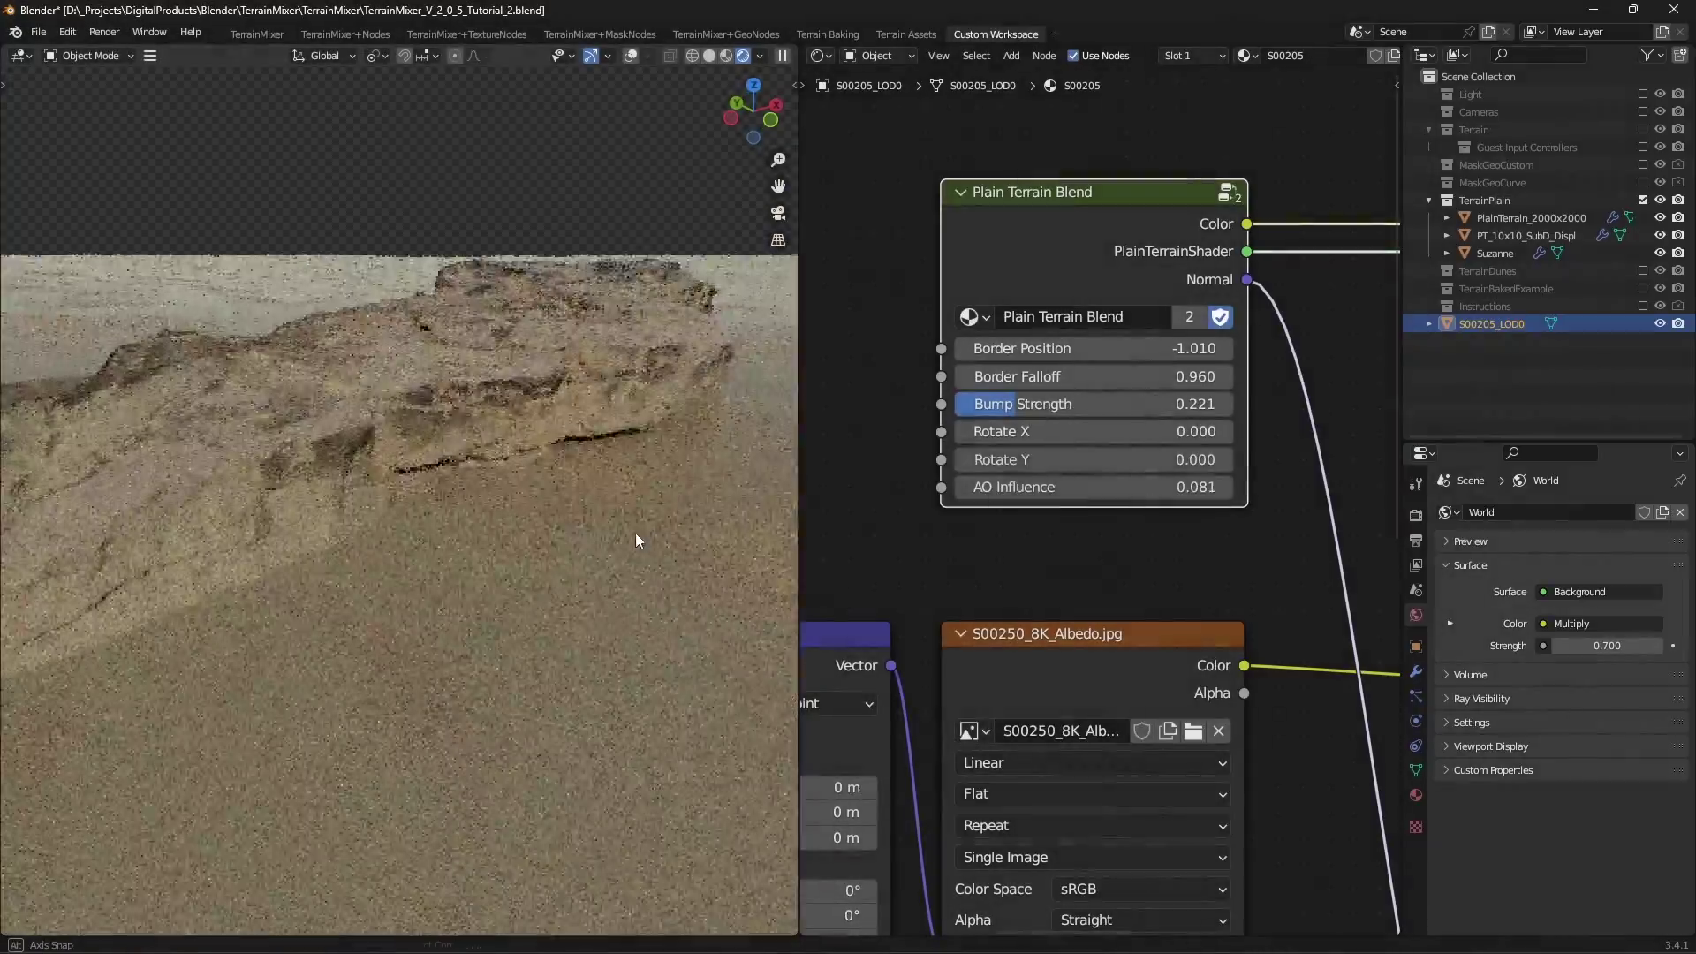
Adjust the AO Influence of the Plain Terrain Blend node and the border position and sharpness of the ShaderBlend node.
left_click_drag(1096, 486, 1060, 487)
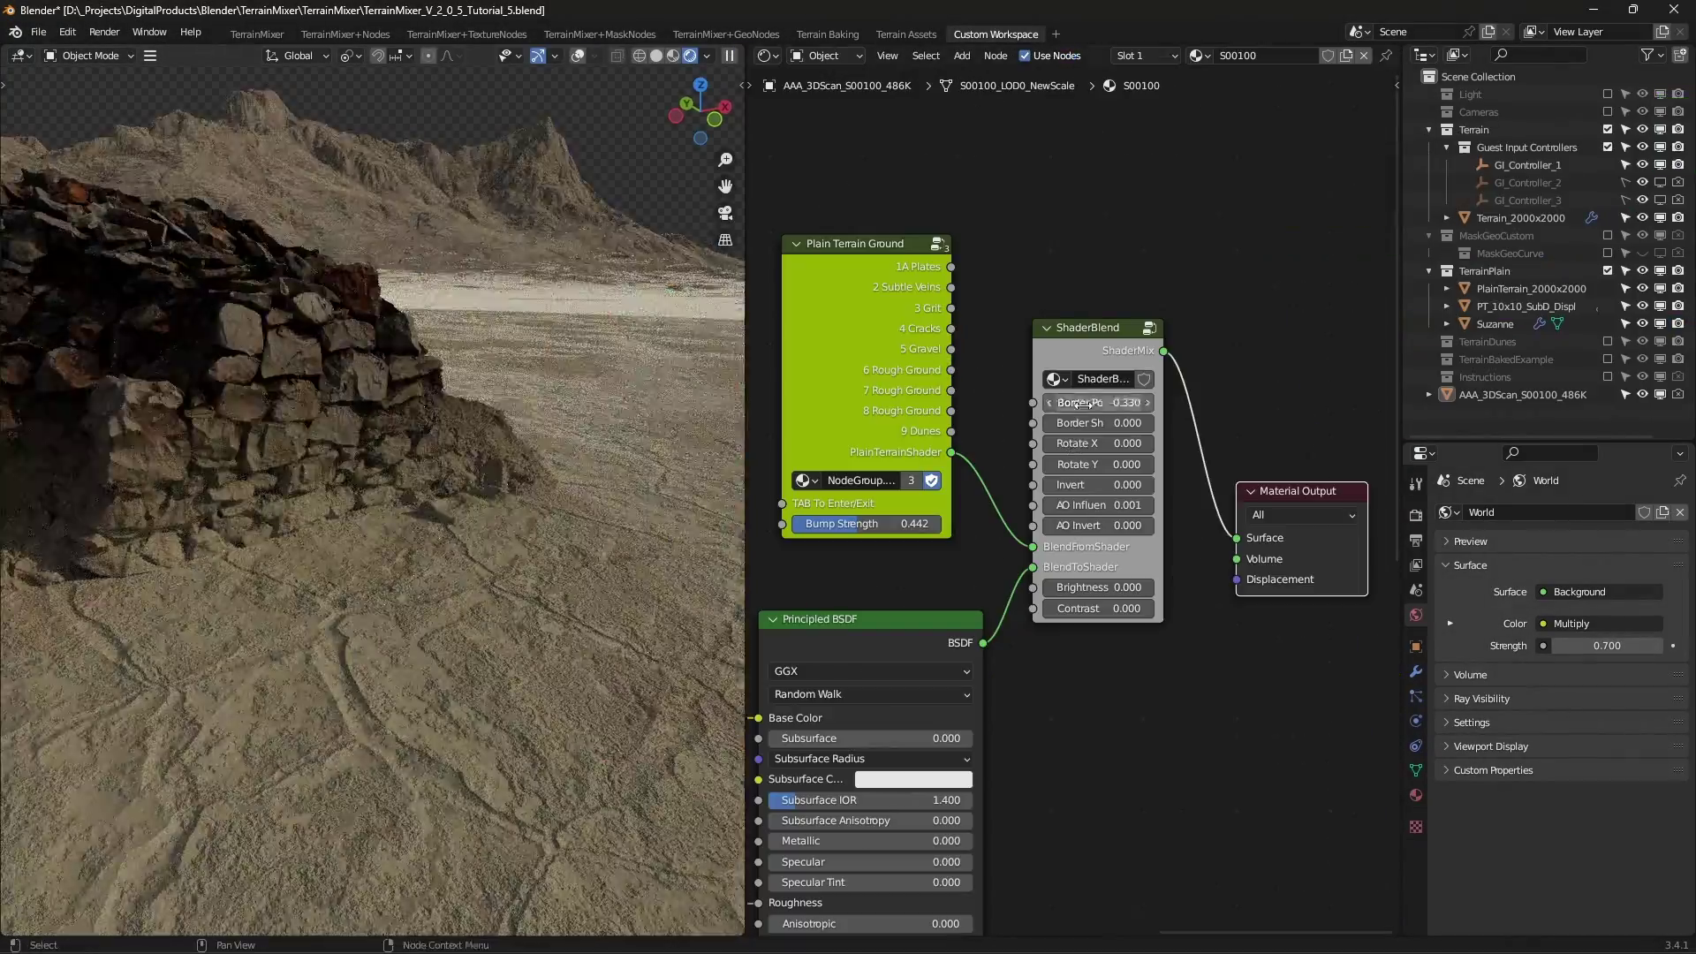
left_click_drag(1096, 402, 1065, 402)
left_click_drag(1095, 422, 1126, 423)
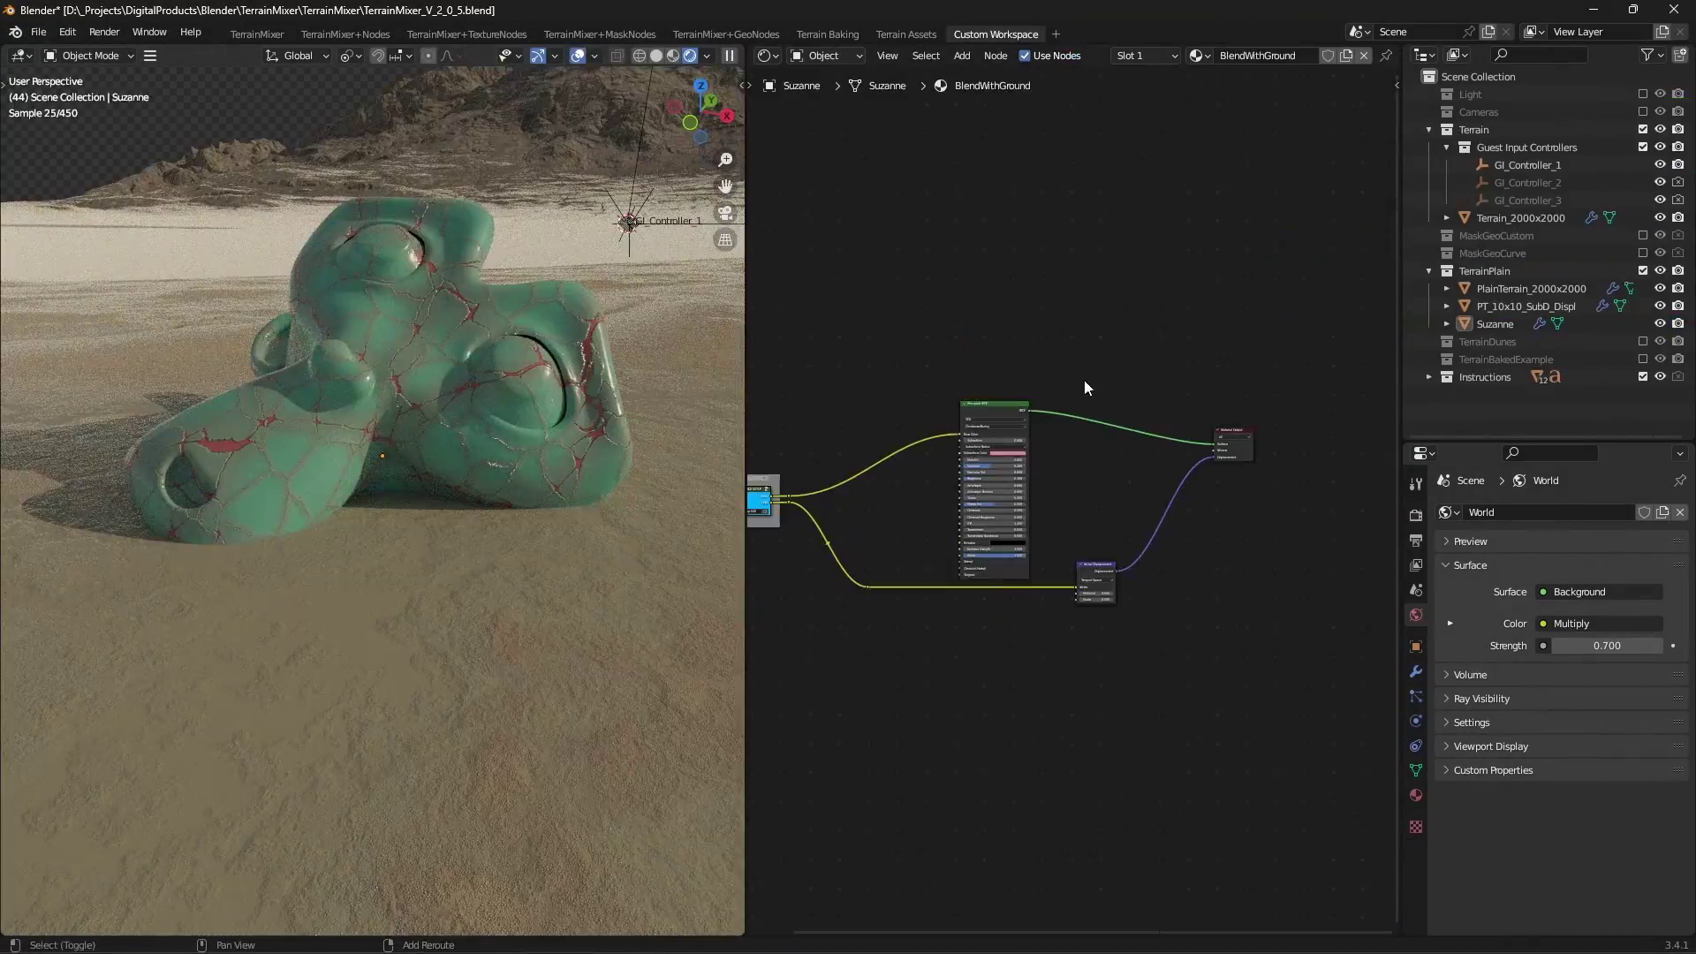
Add a Plain Terrain Blend node group to Suzanne's material and route the Principled BSDF through it to the Material Output surface.
key("shift+a")
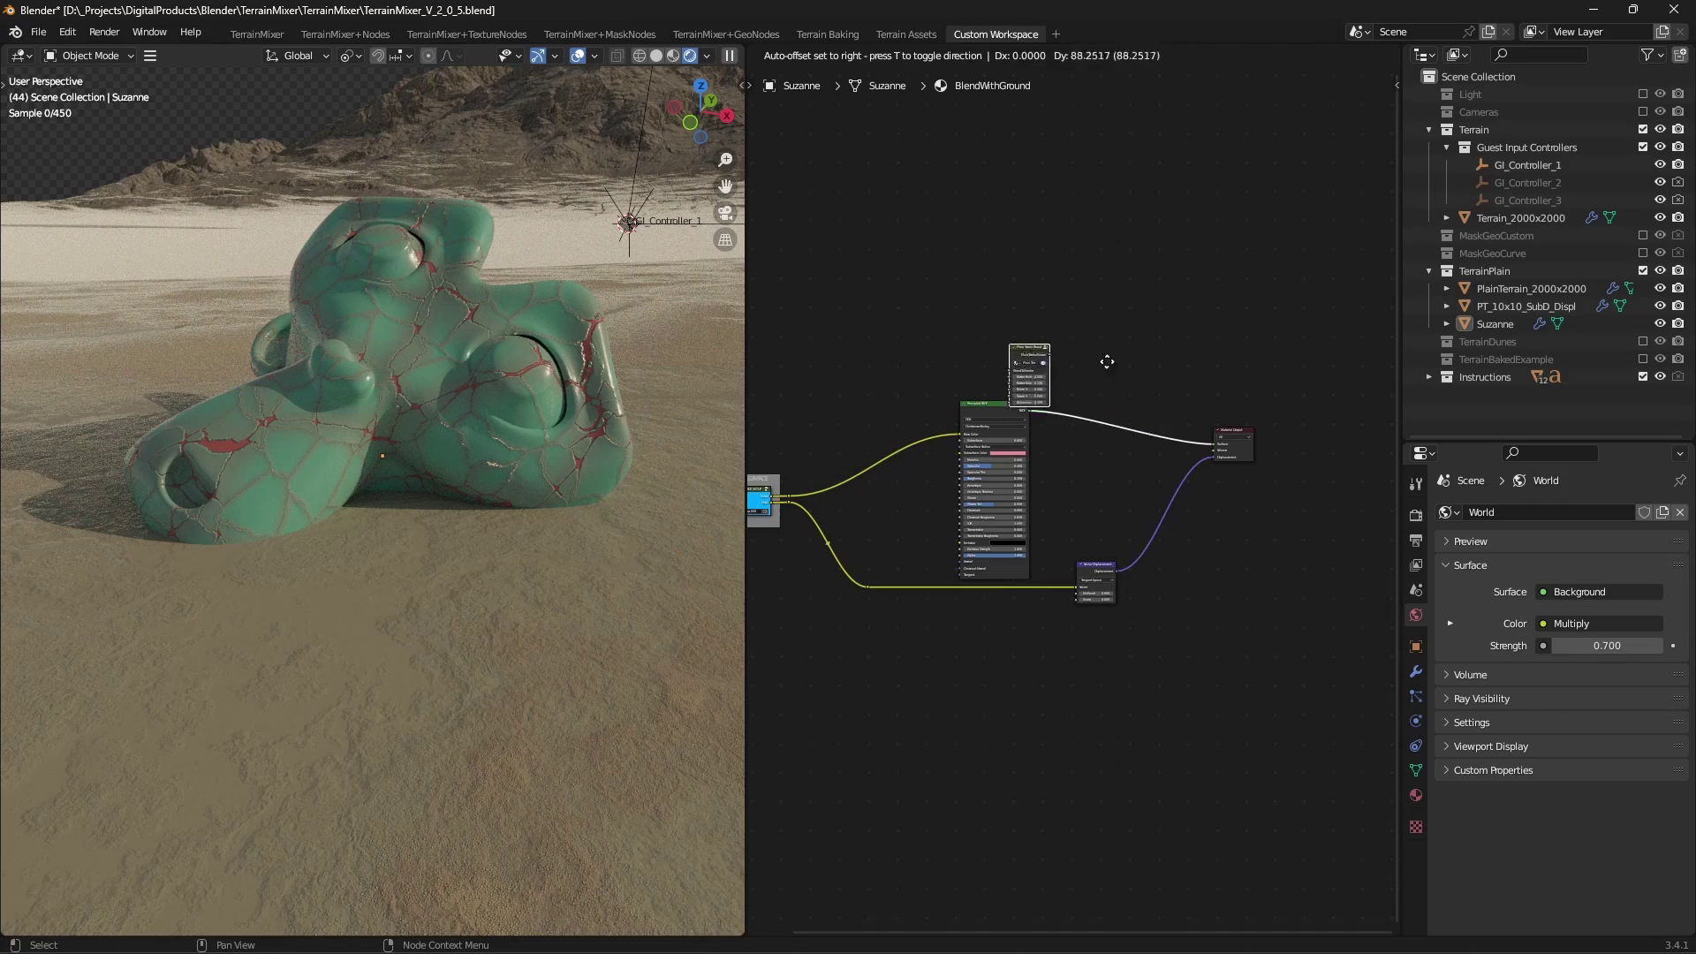
left_click(1176, 367)
scroll(1139, 406, "up", 4)
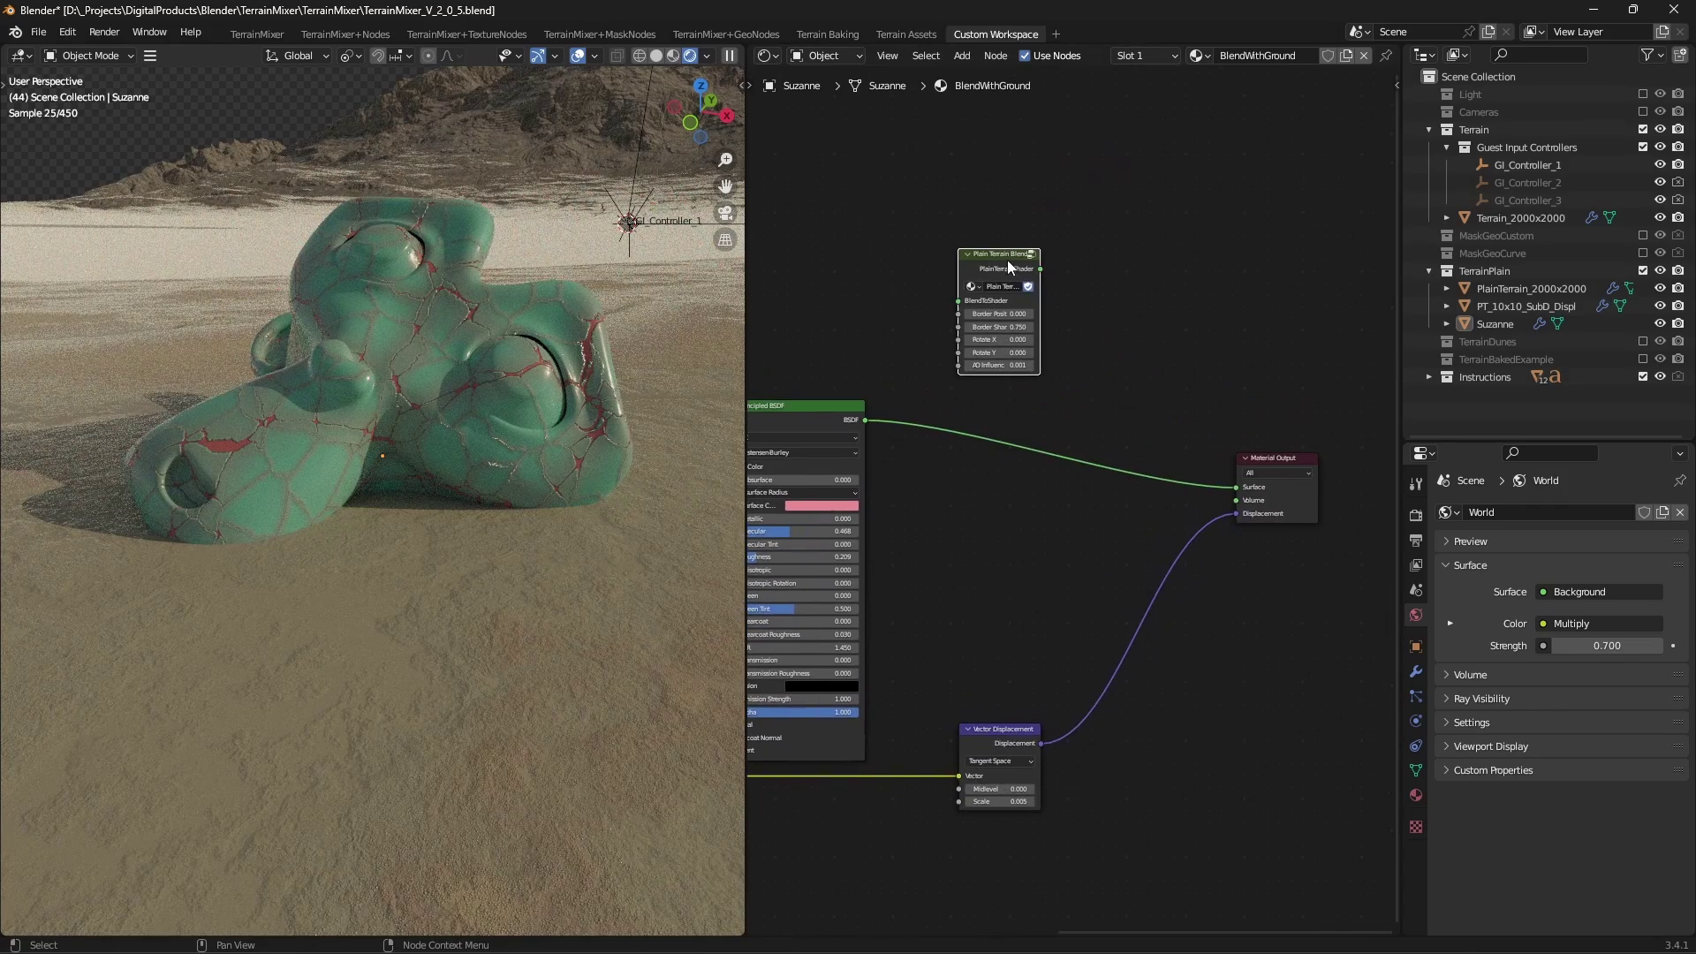
scroll(1021, 288, "up", 3)
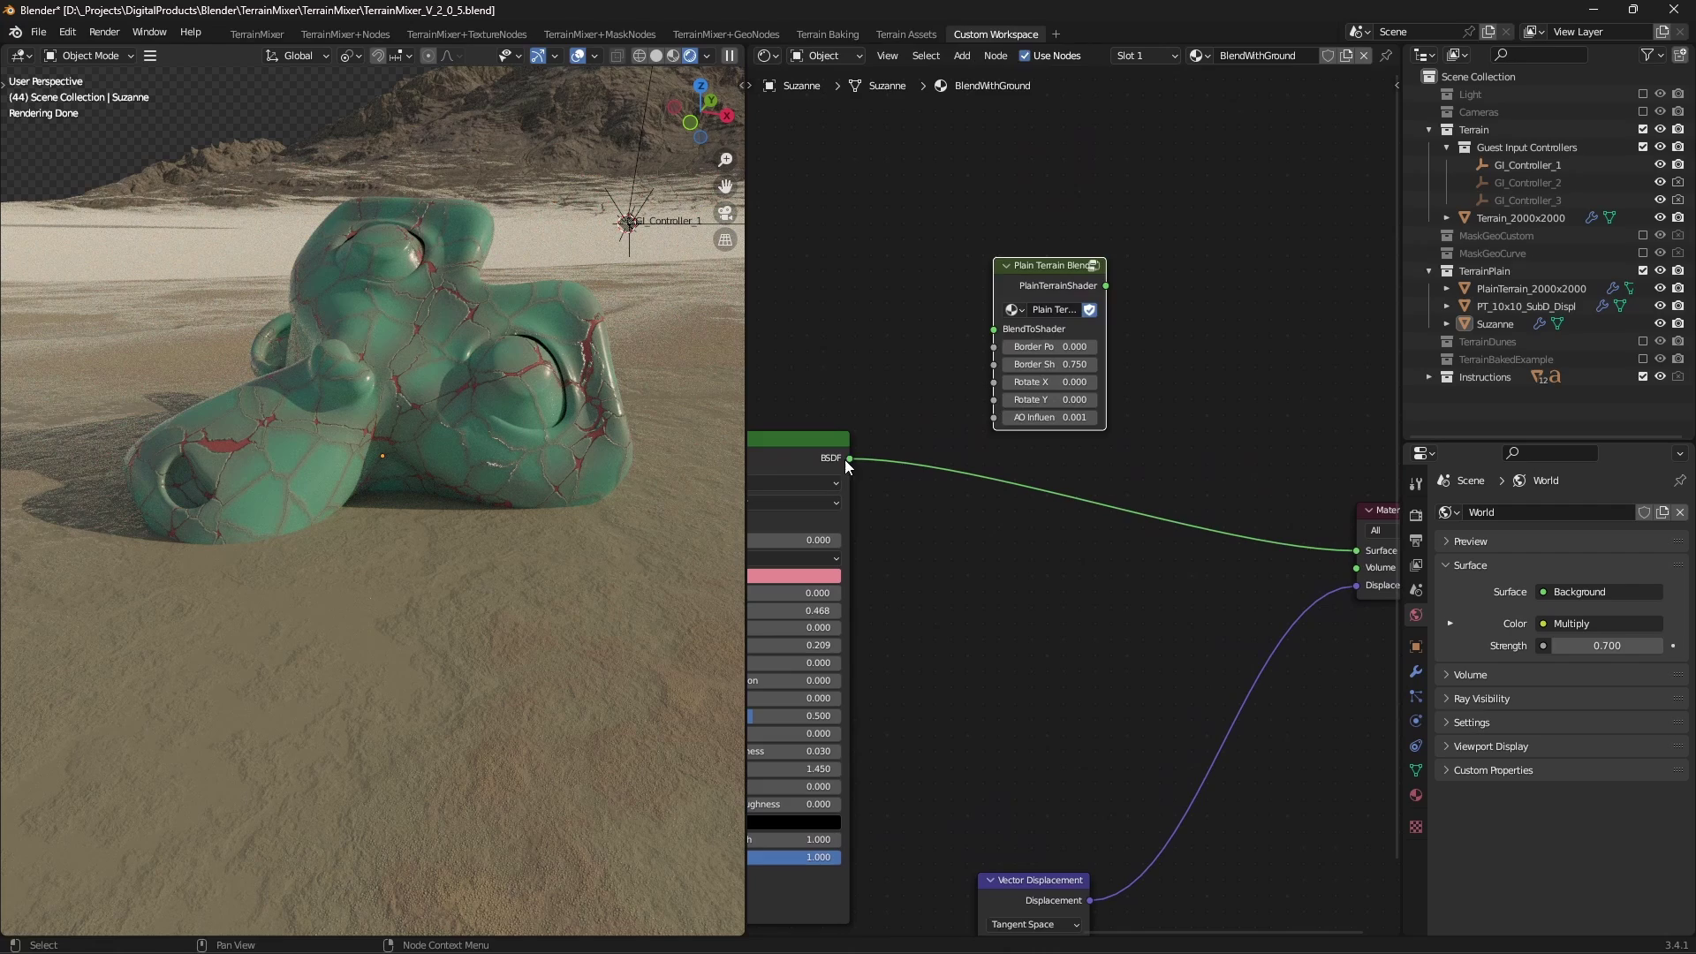
left_click_drag(988, 332, 990, 330)
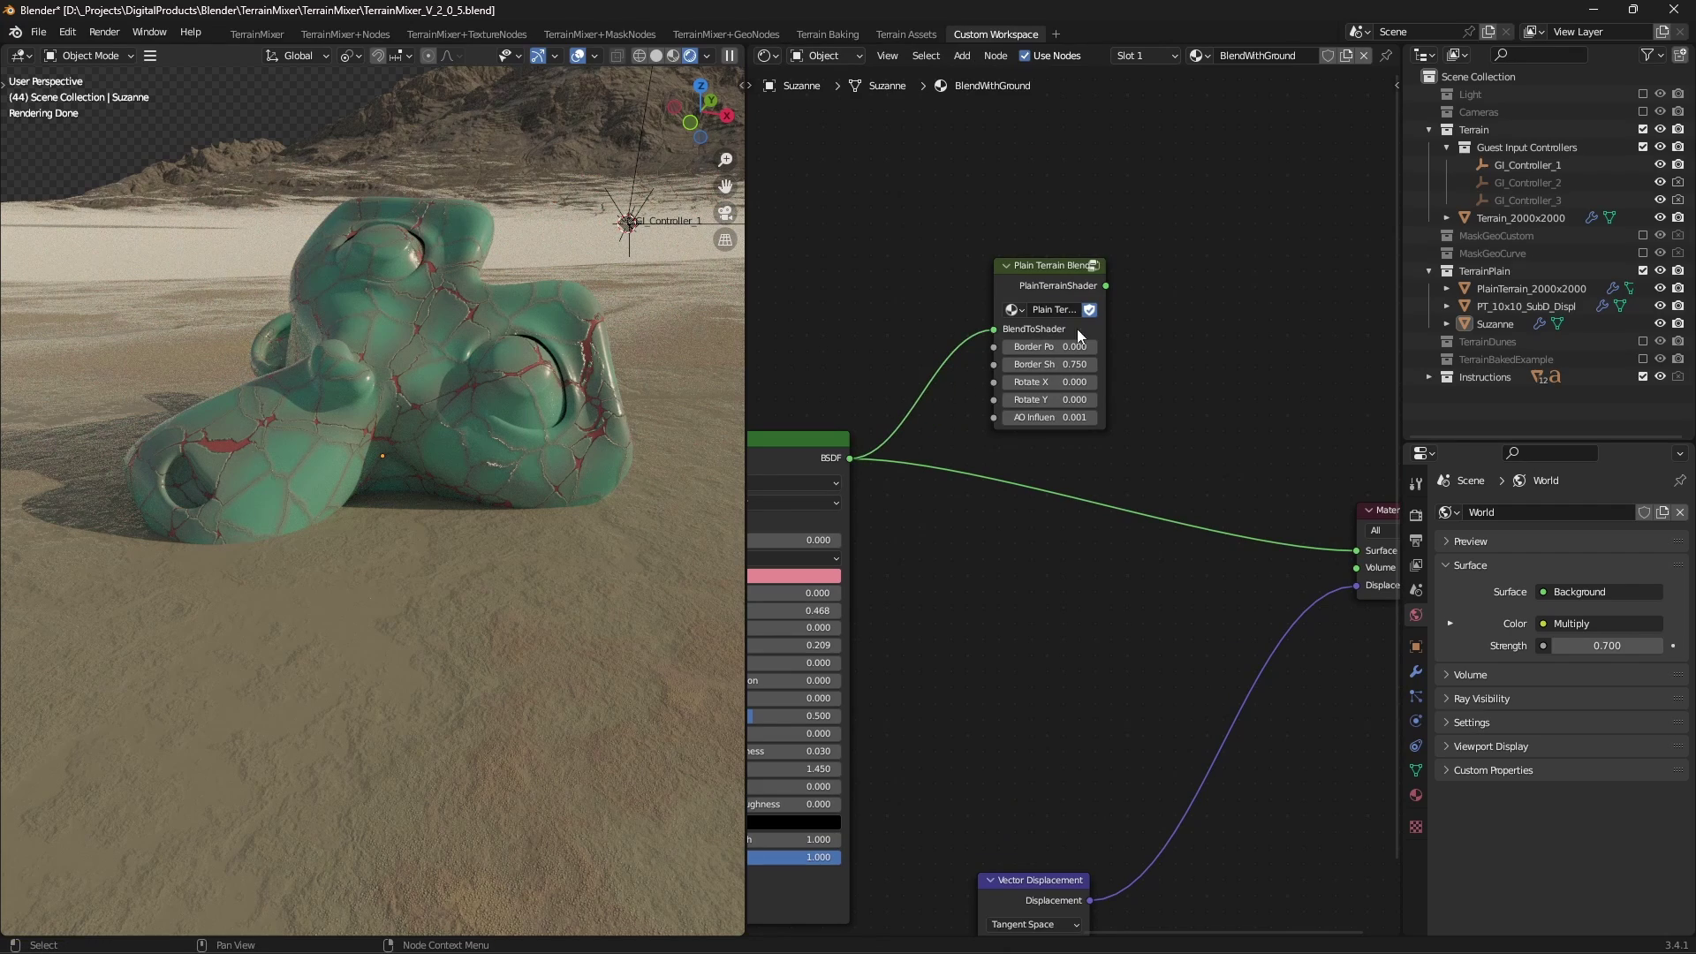
left_click_drag(1105, 286, 1356, 550)
Add the ShaderBlend asset to Suzanne's material, feeding PlainTerrainShader into BlendFromShader and the Principled BSDF into BlendToShader.
left_click_drag(770, 777, 951, 526)
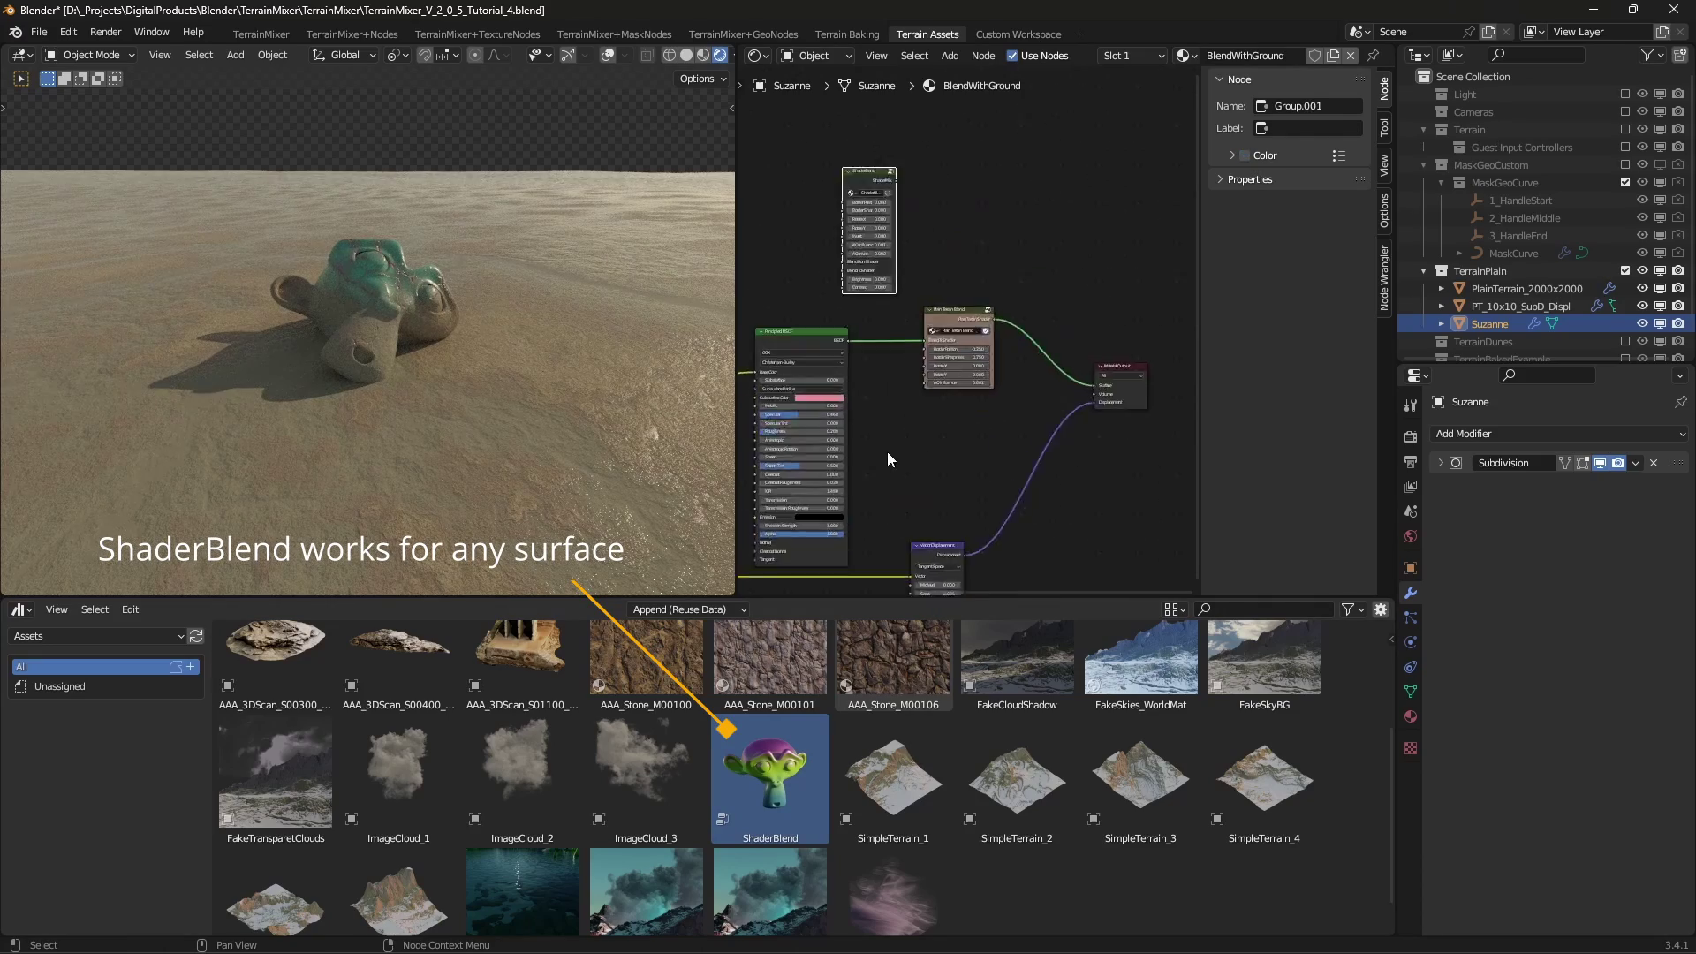
left_click_drag(1042, 353, 1047, 358)
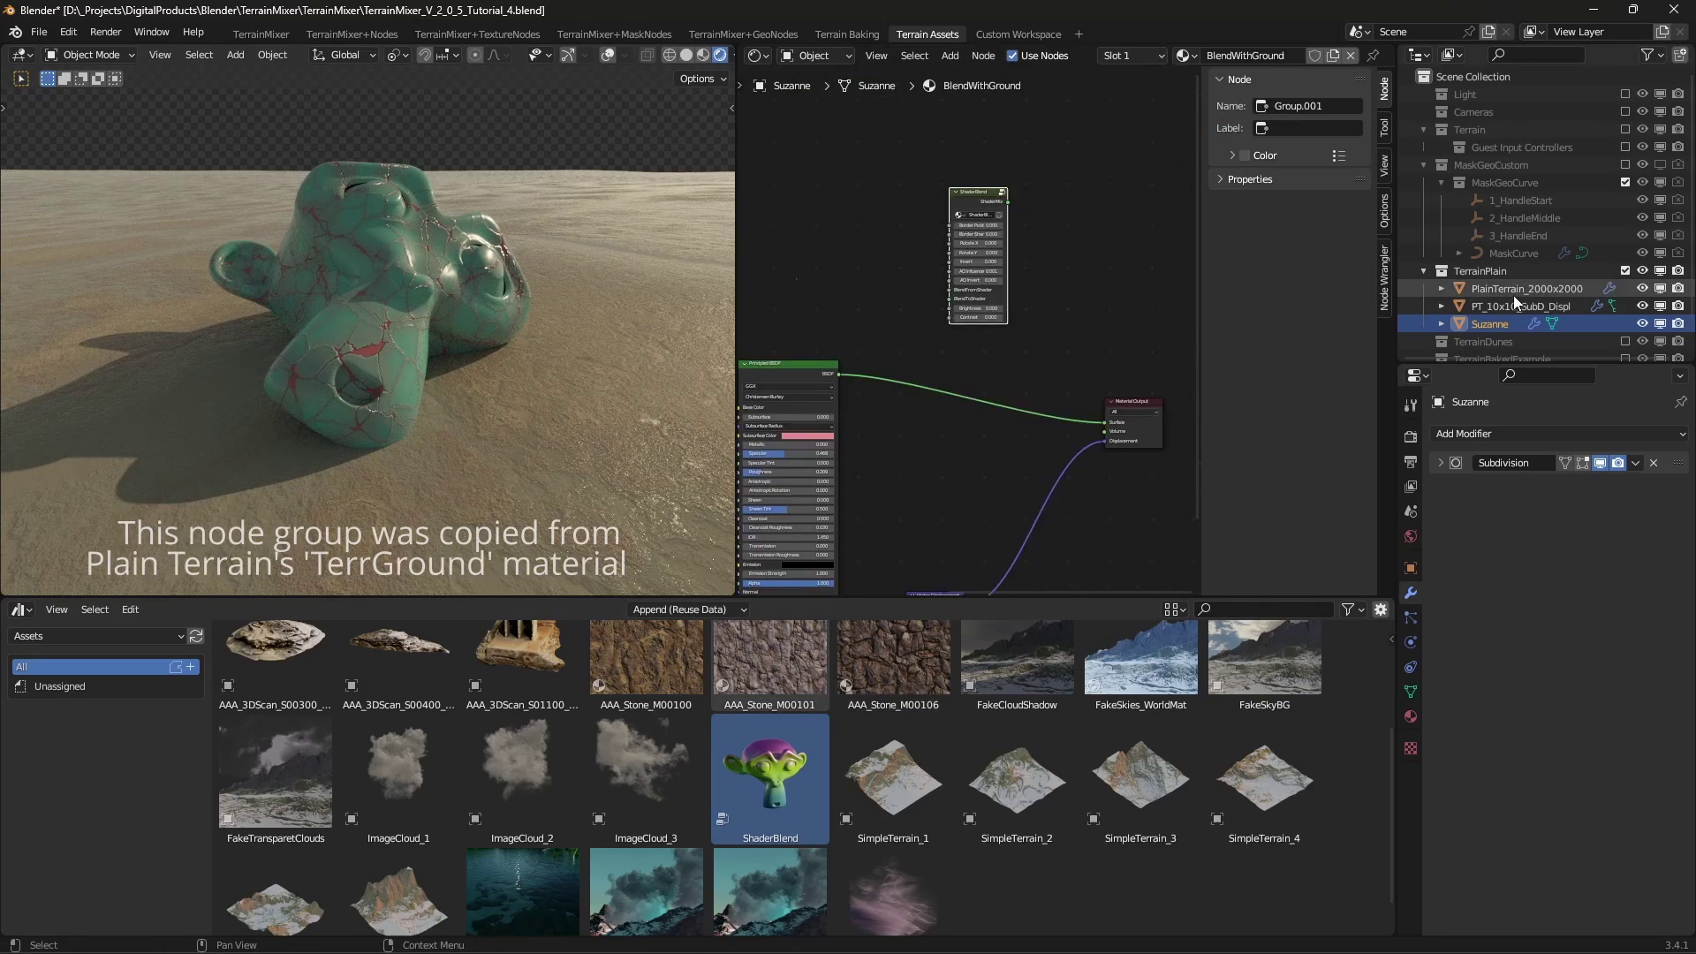
scroll(1016, 353, "up", 5)
left_click_drag(886, 330, 1051, 407)
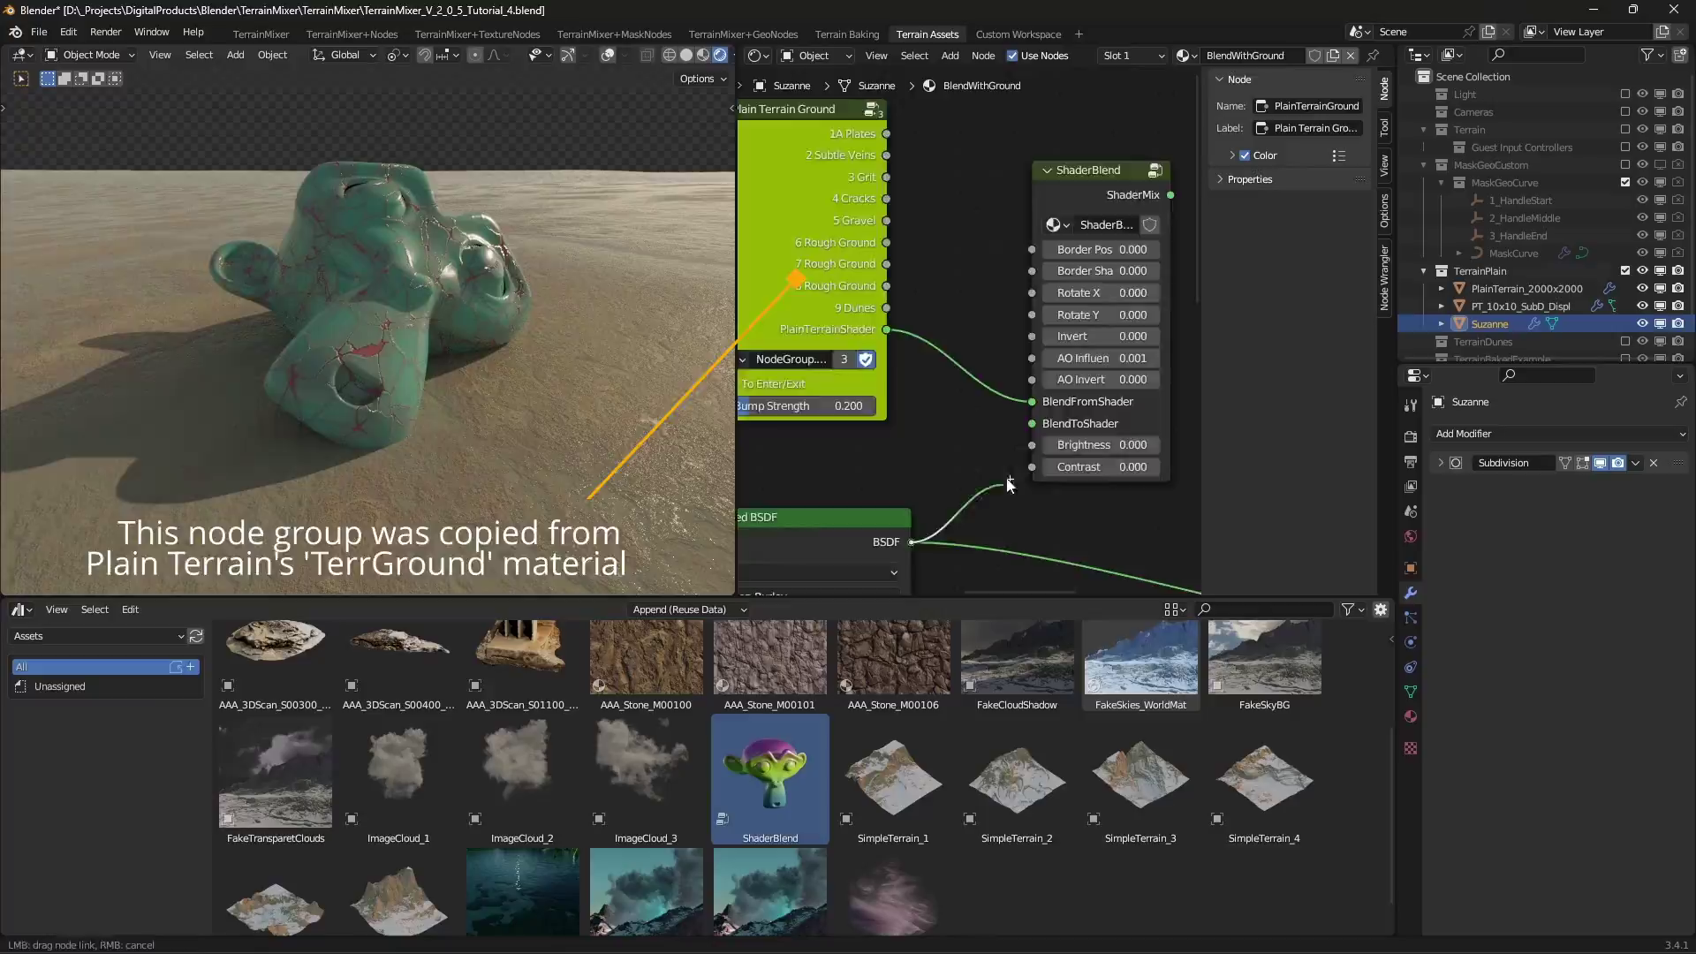
left_click_drag(1010, 484, 1032, 423)
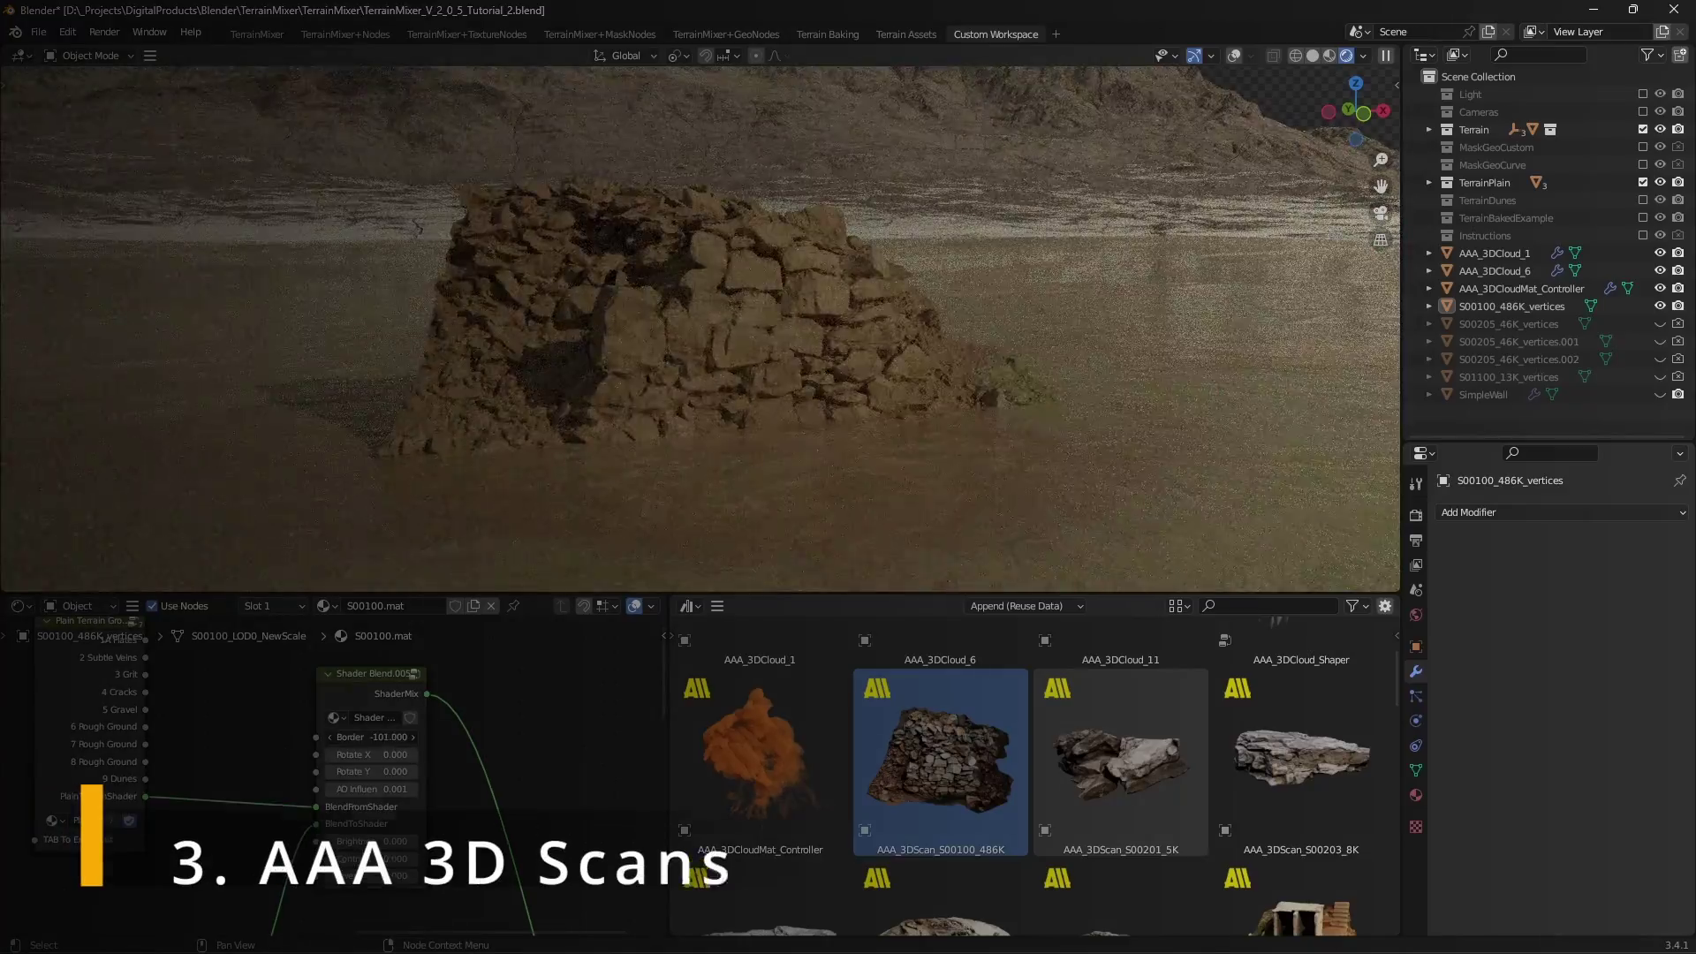
Adjust the border value of the Shader Blend node in the stone ruin's S00100.mat material.
left_click_drag(376, 738, 378, 743)
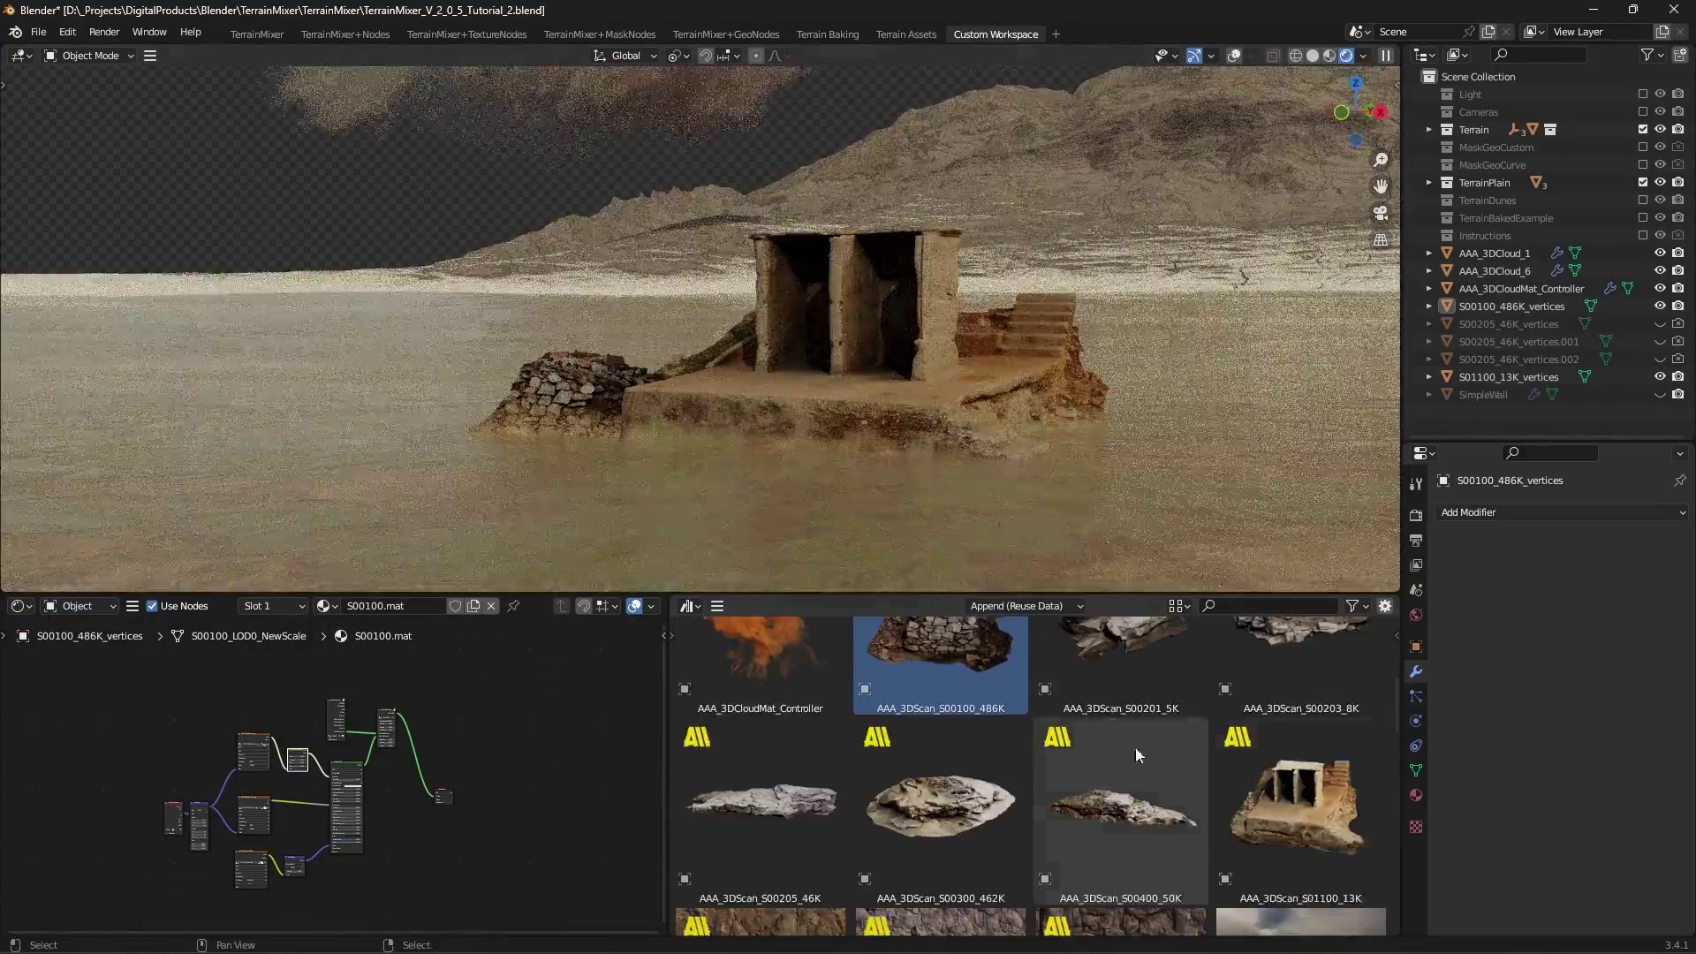
scroll(1237, 769, "up", 2)
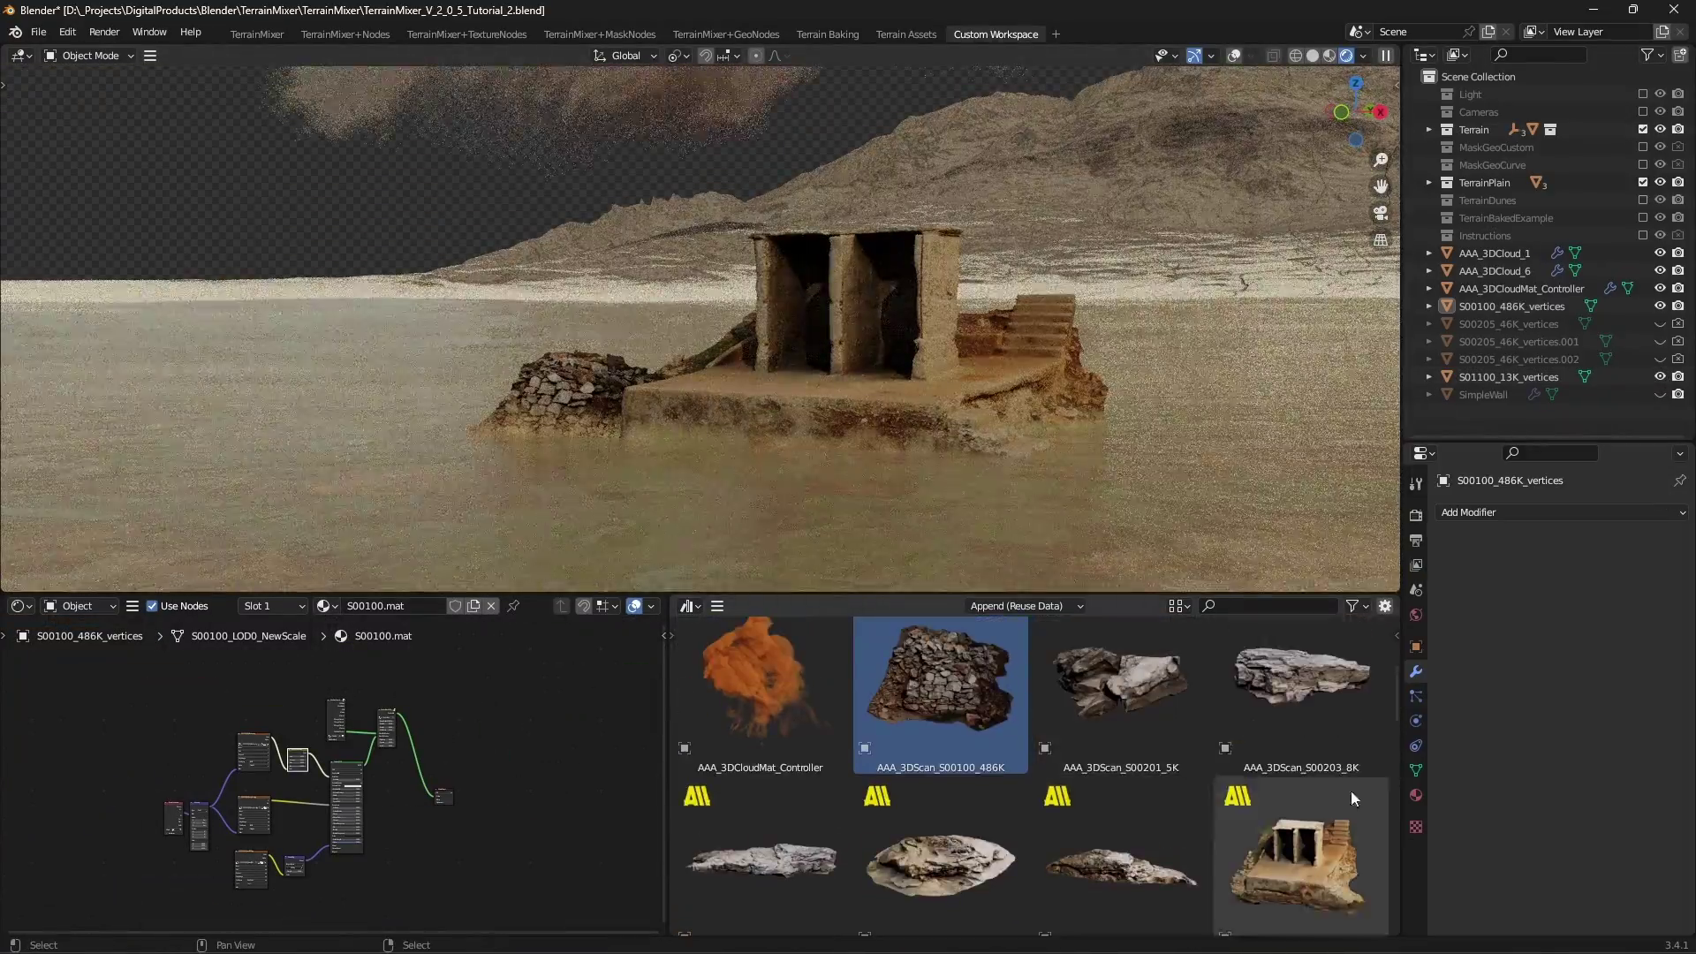
scroll(1033, 777, "down", 2)
Unhide the three S00205_46K rock scans in the scene.
left_click_drag(1660, 341, 1660, 359)
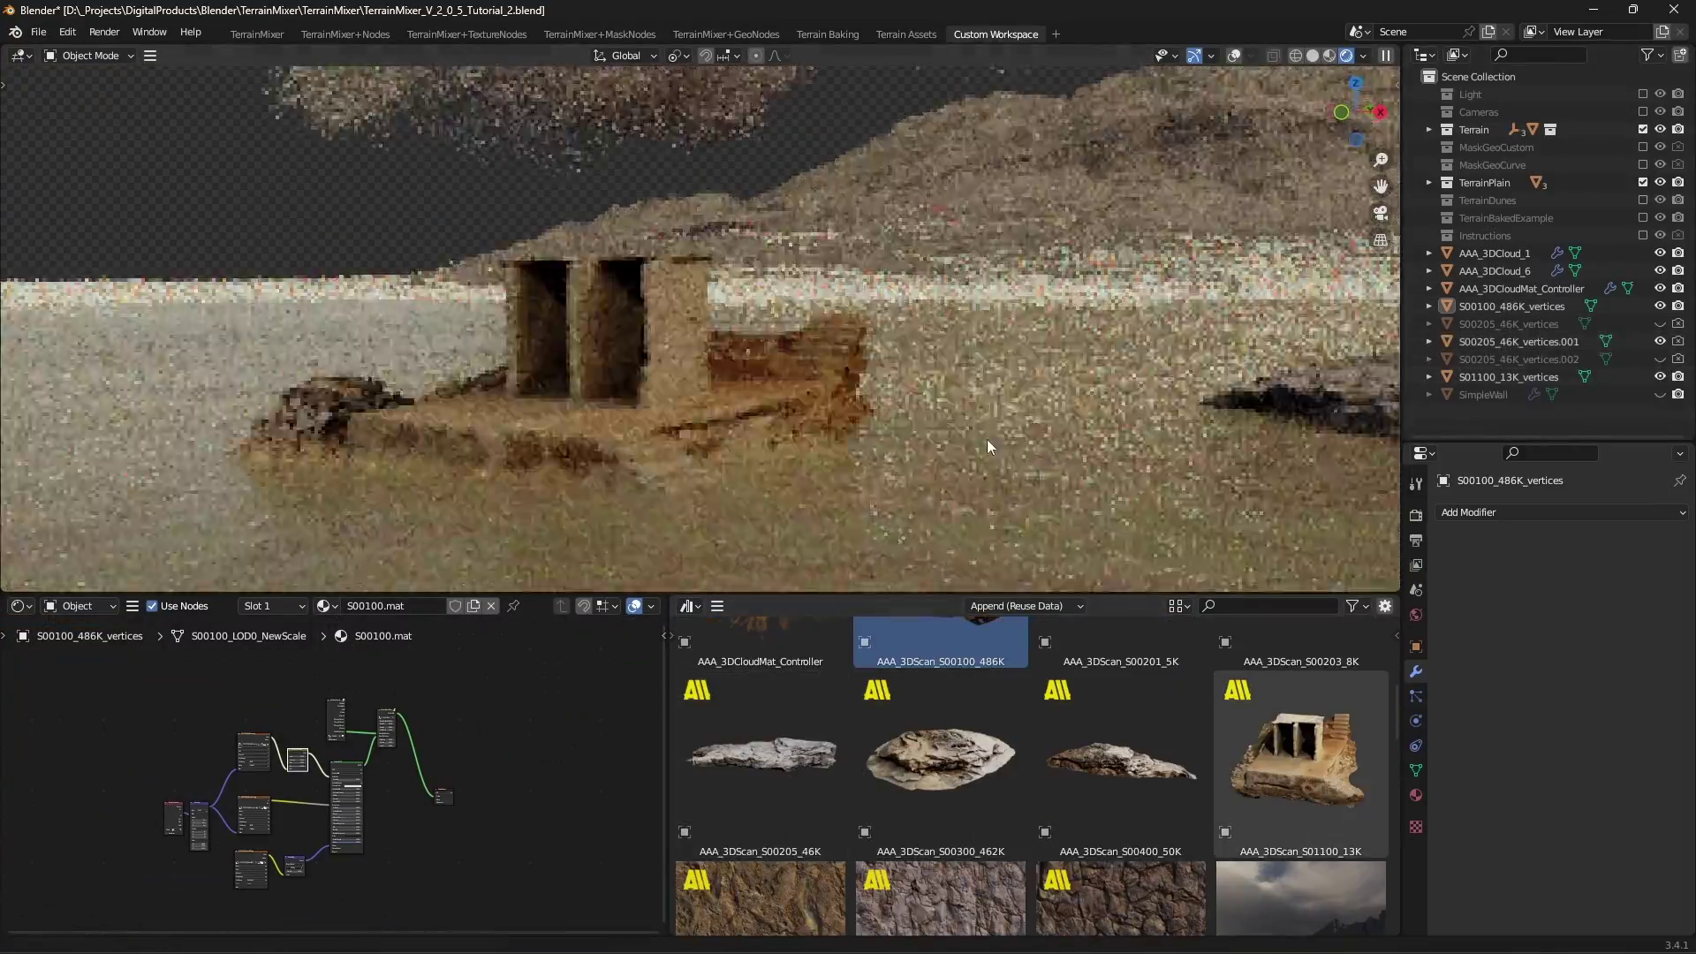
left_click(1660, 324)
Place the AAA_3DScan_S00205_46K asset in front of the ruins and scale it to about 0.745.
middle_click_drag(1044, 461, 1126, 391)
left_click_drag(760, 751, 423, 485)
key("s")
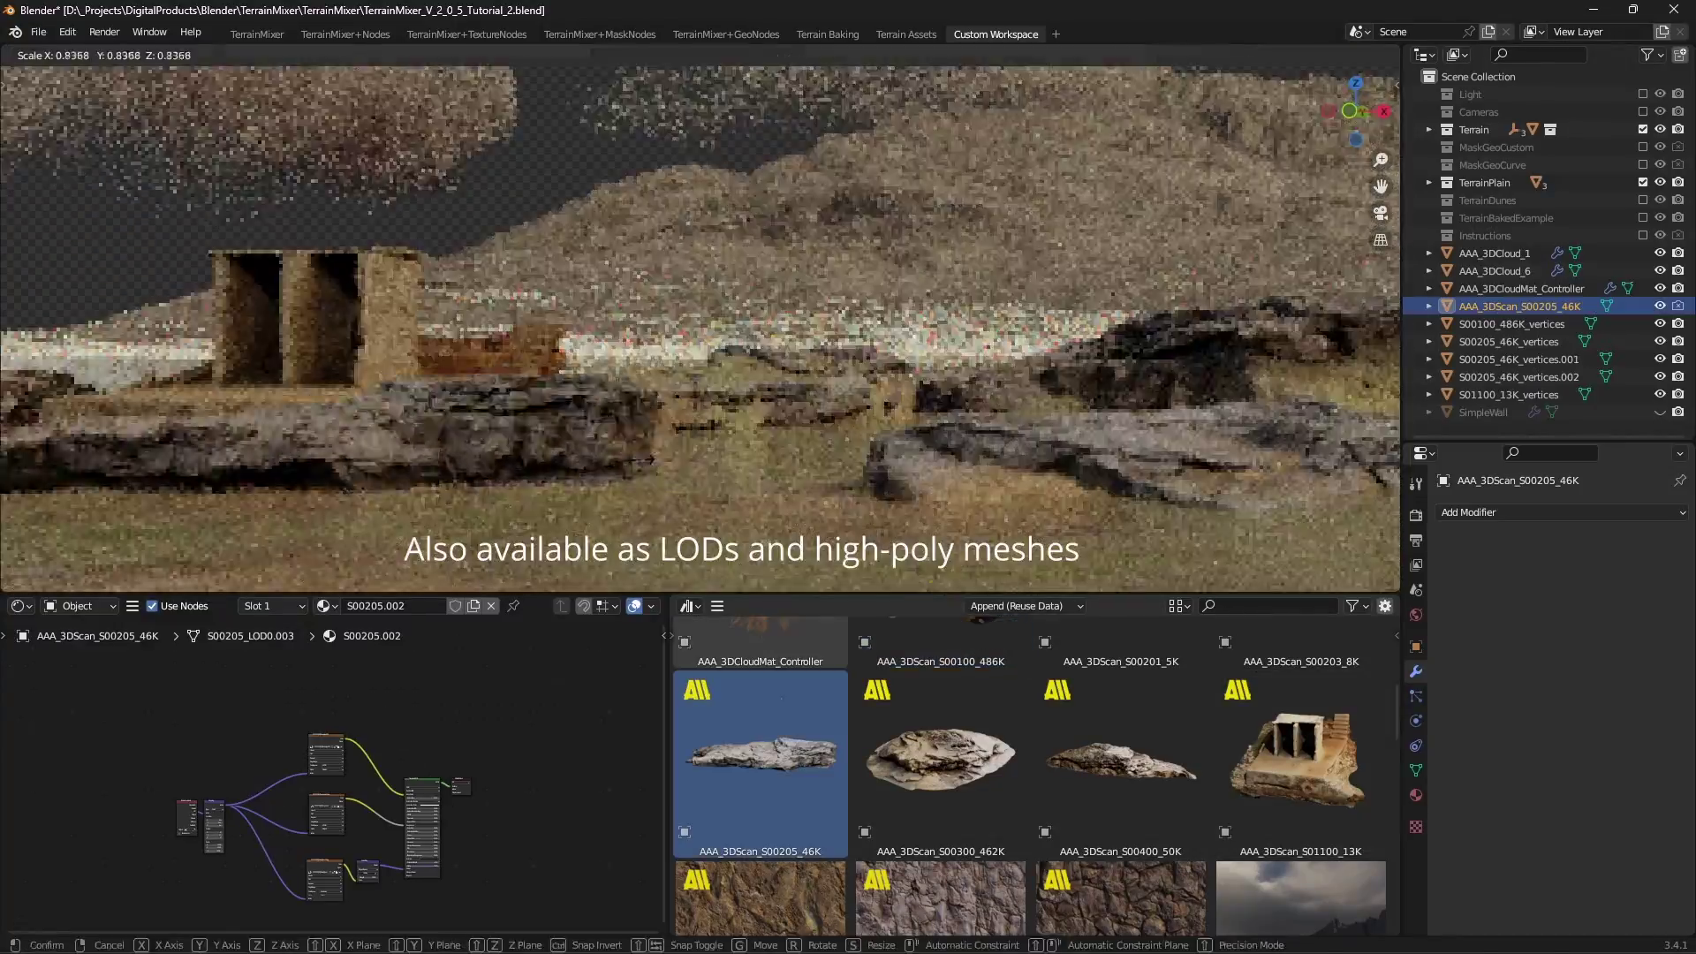
left_click(702, 510)
Give the new rock scan the S00205 material and move it along the Z axis to fit the ground.
left_click(1416, 794)
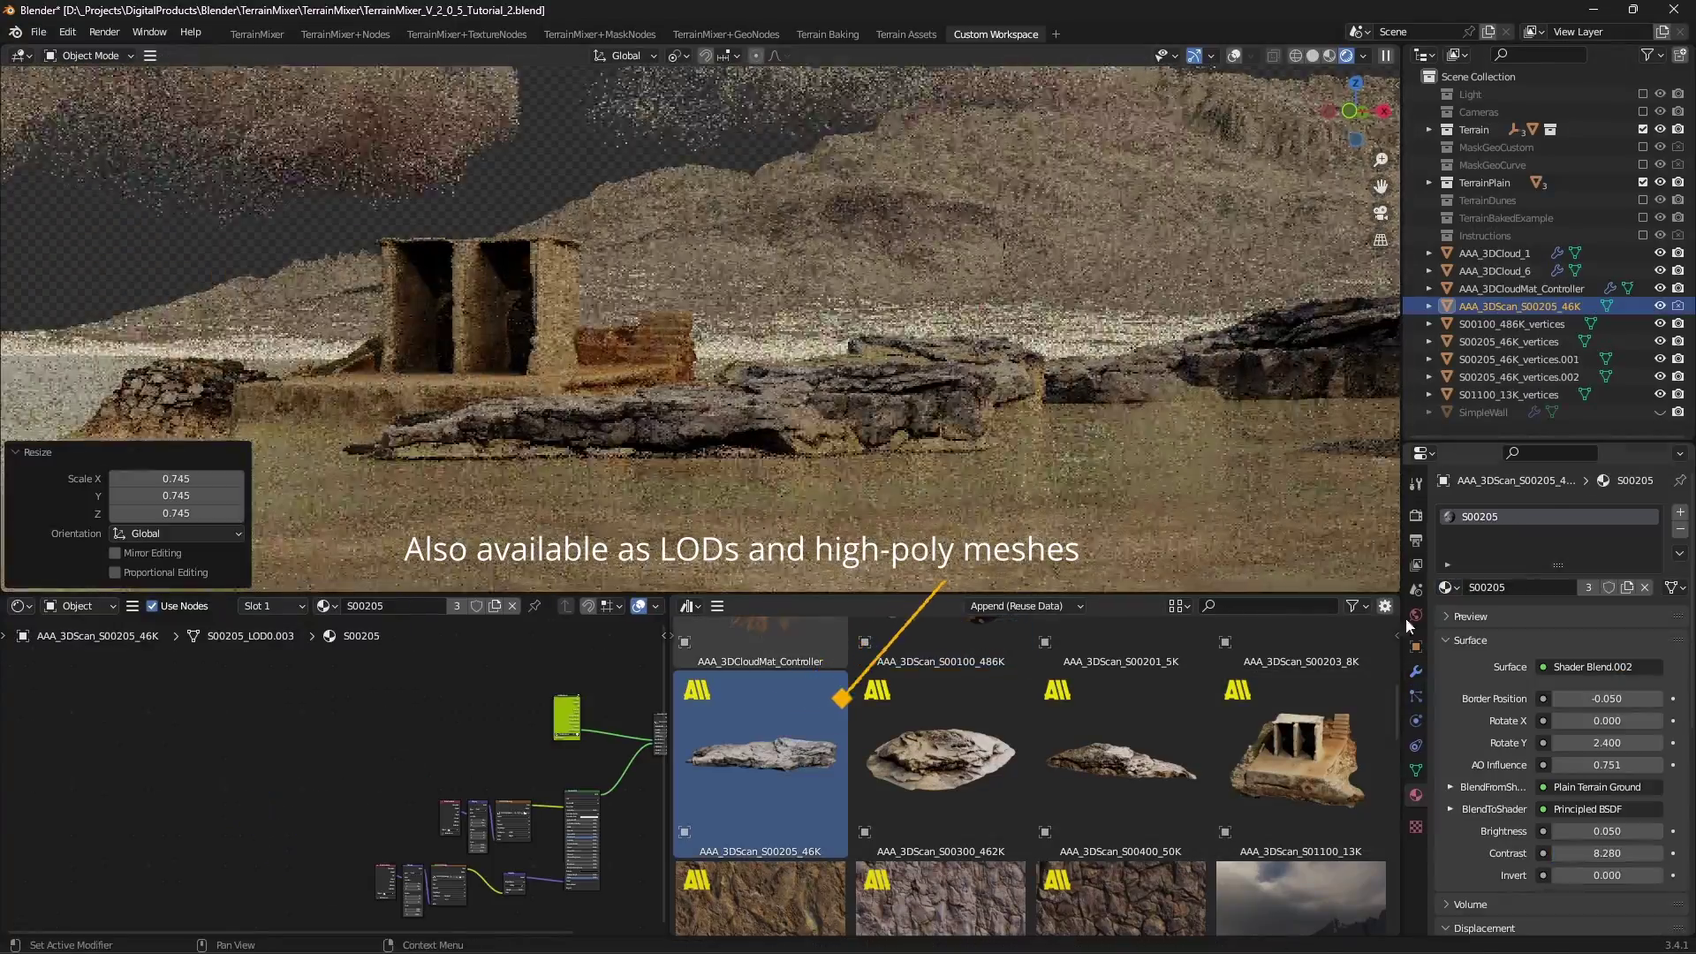
key("g")
key("z")
left_click(876, 433)
middle_click_drag(877, 439, 873, 395)
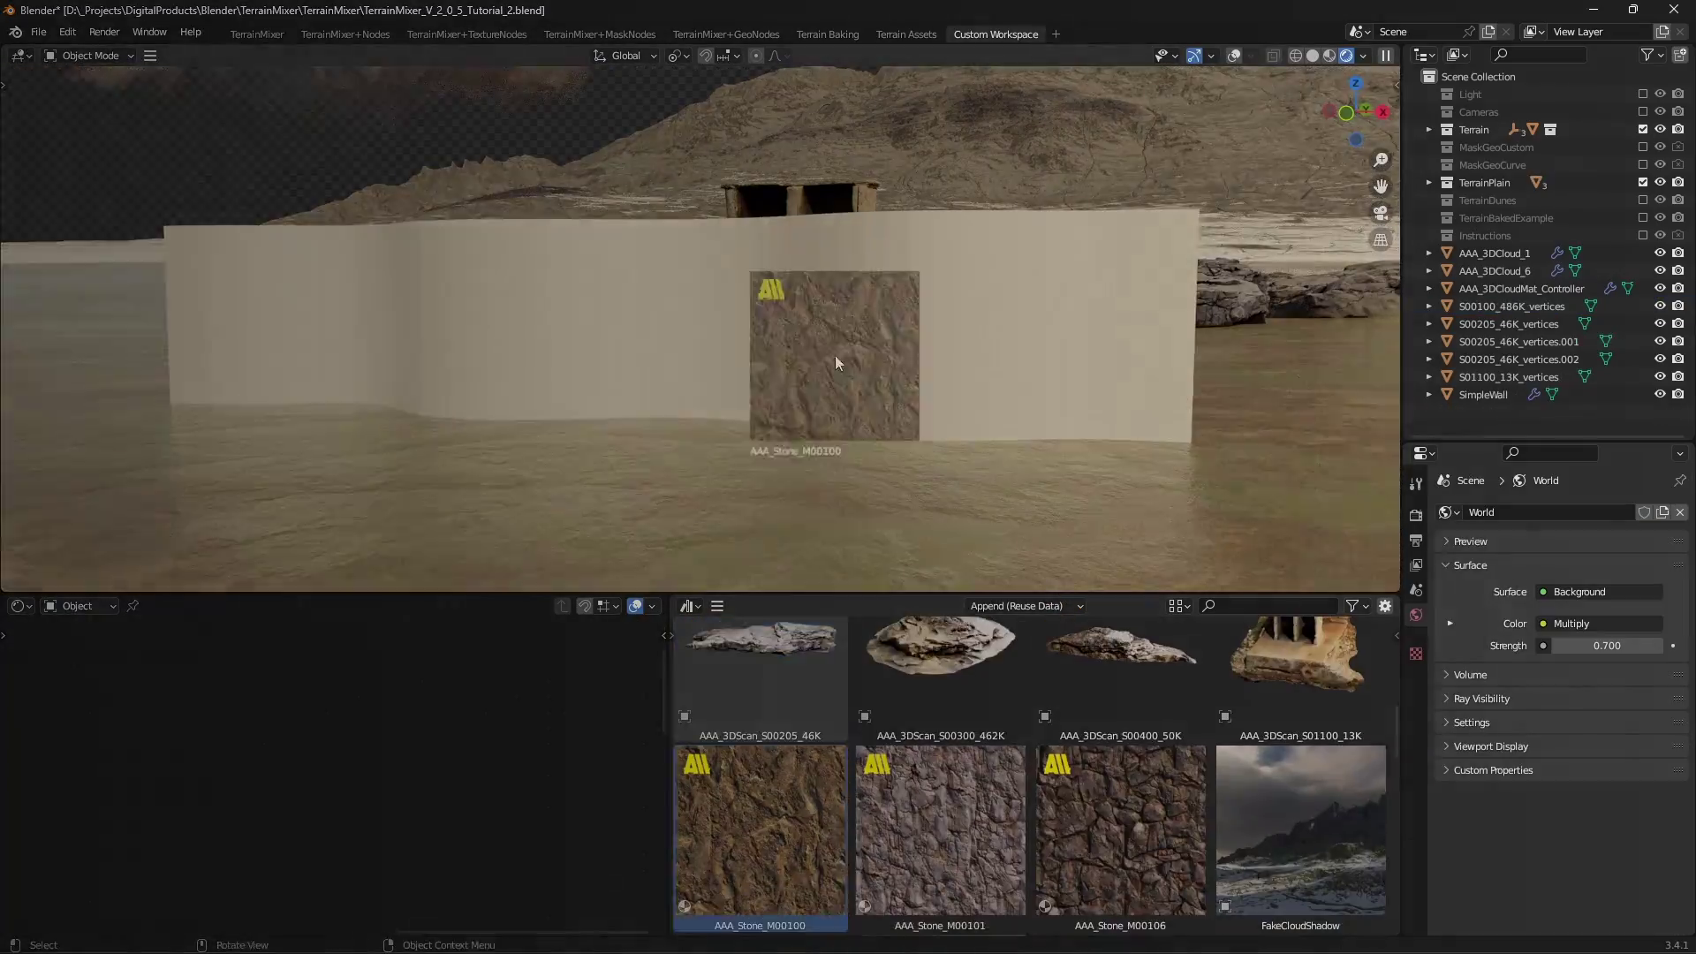
Bring the AAA_Stone_M00100 material asset into the scene and browse the available materials for SimpleWall.
left_click_drag(820, 336, 923, 353)
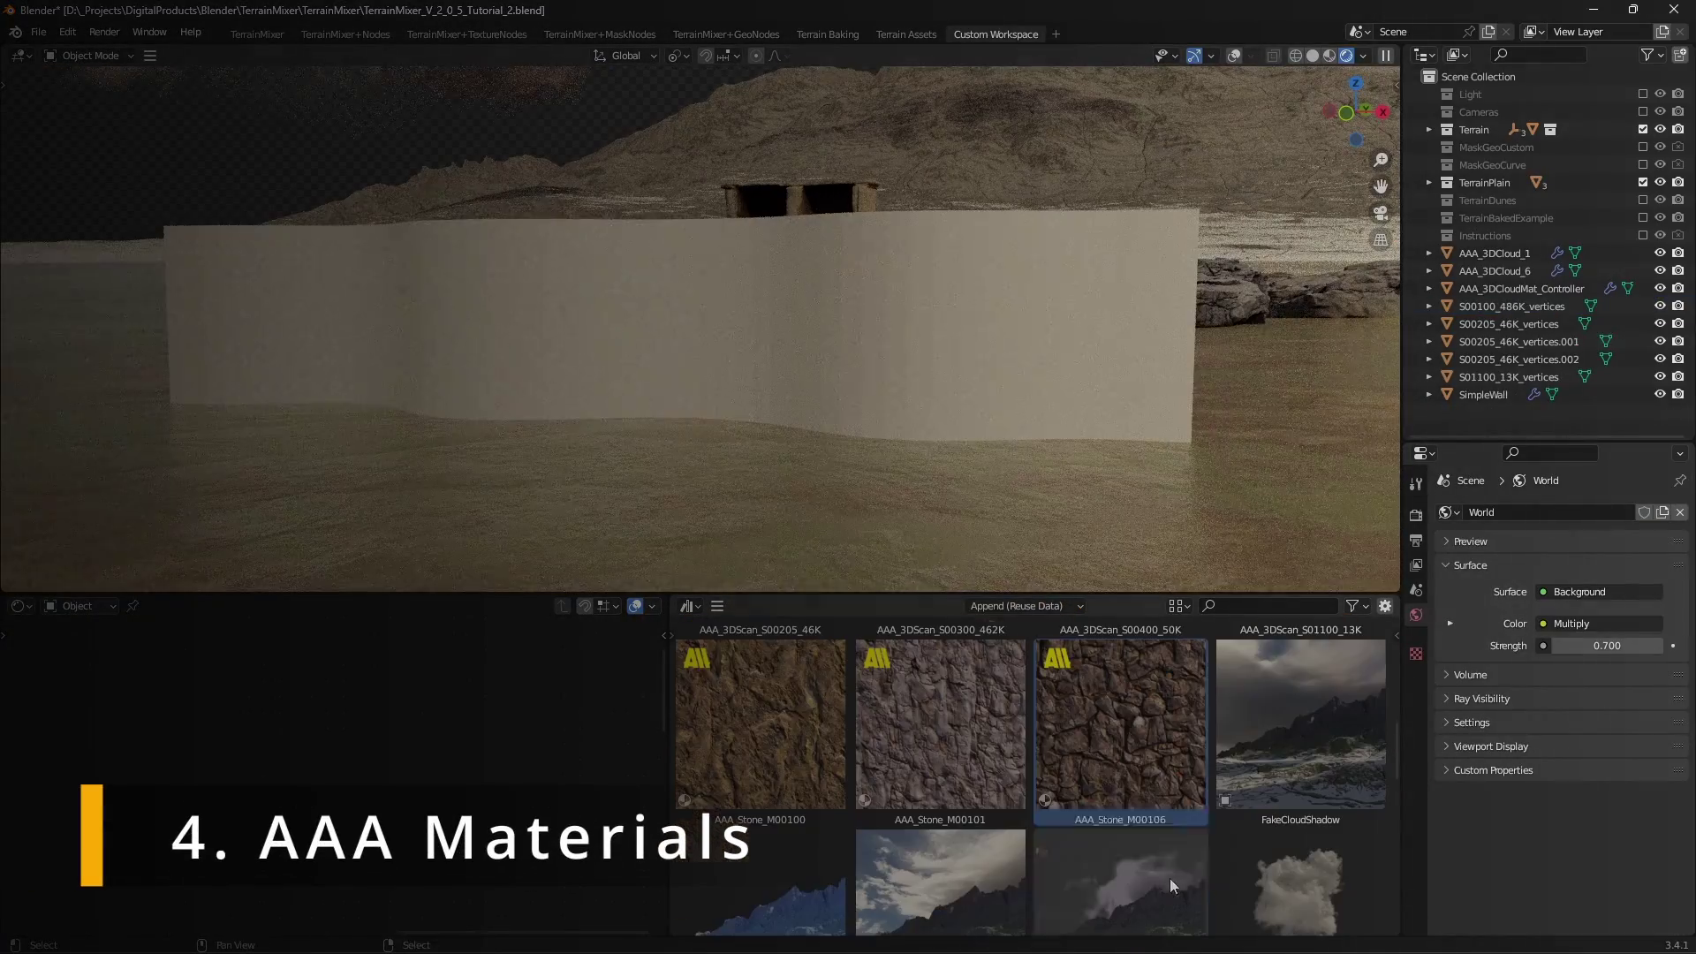
left_click(1446, 587)
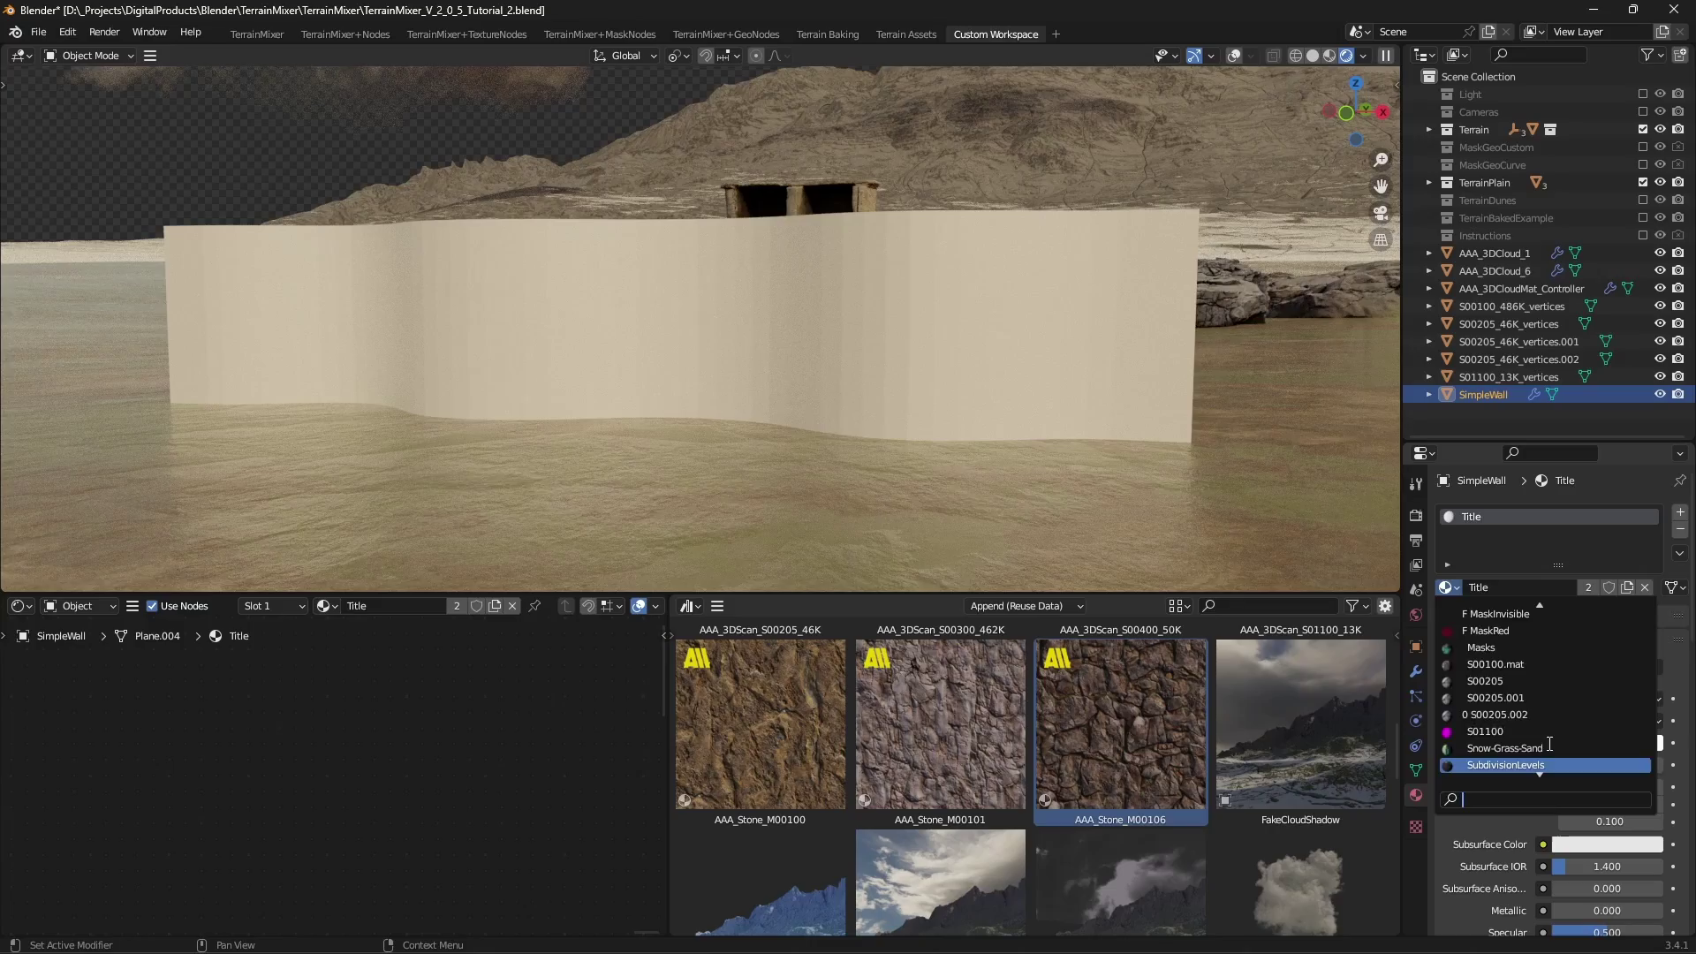
left_click(1512, 631)
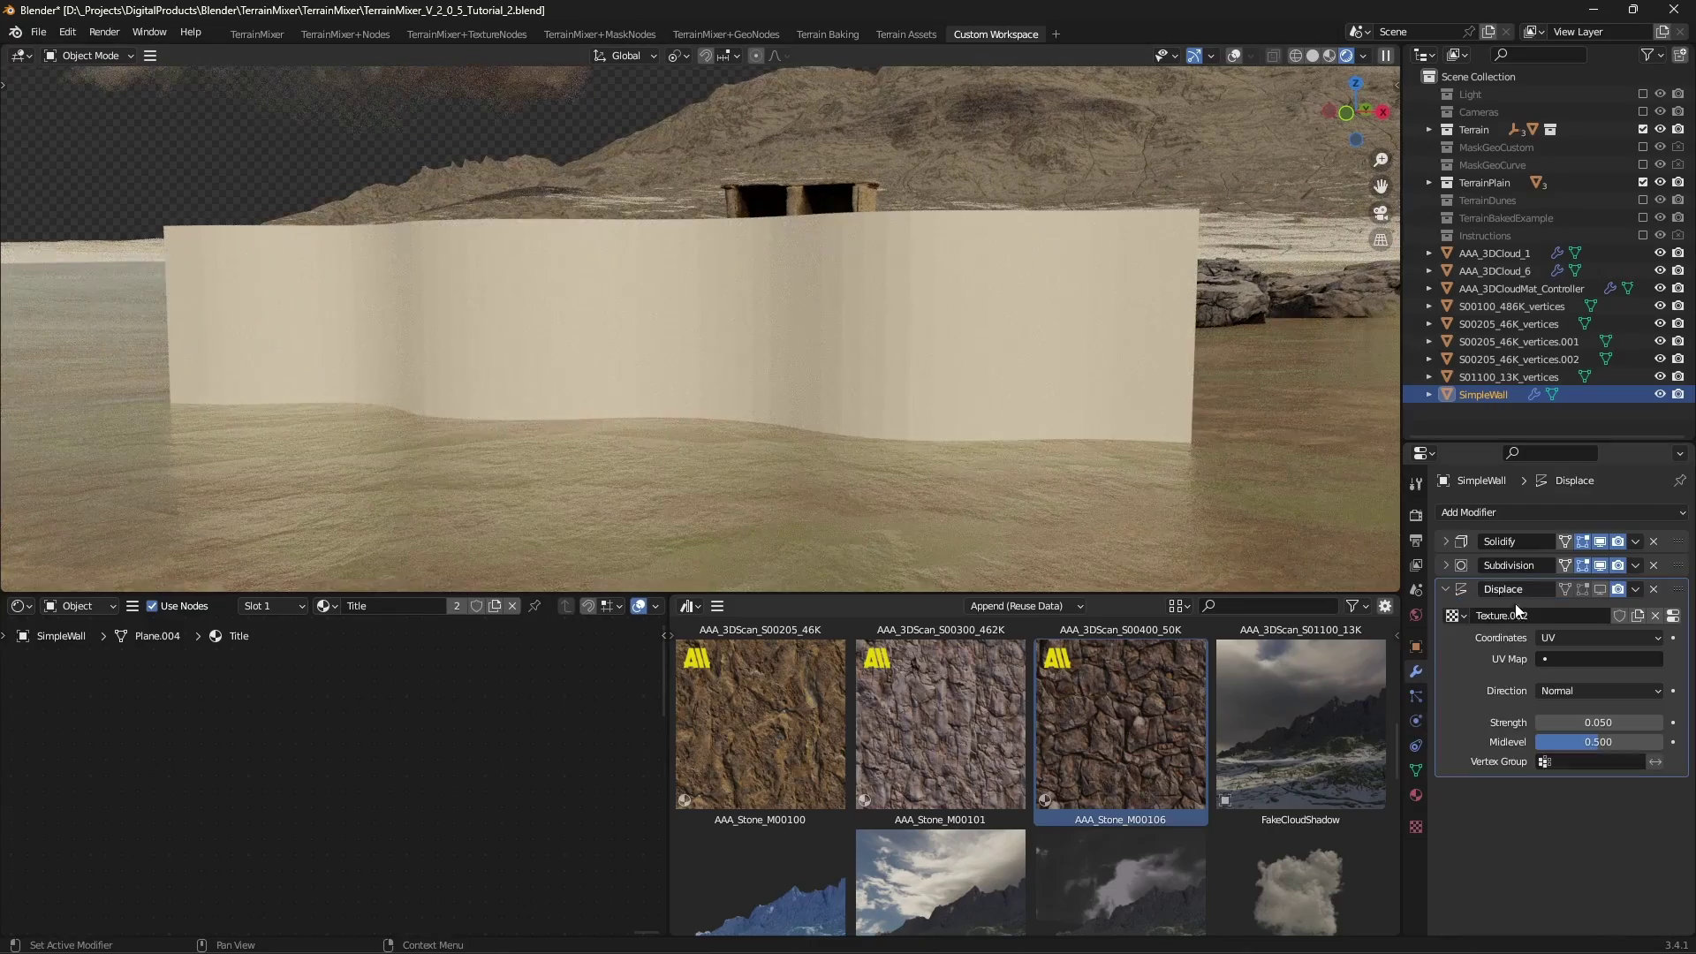
Displace SimpleWall in the viewport with the M00106_Displacement.png texture and choose a material for the wall.
left_click(1416, 827)
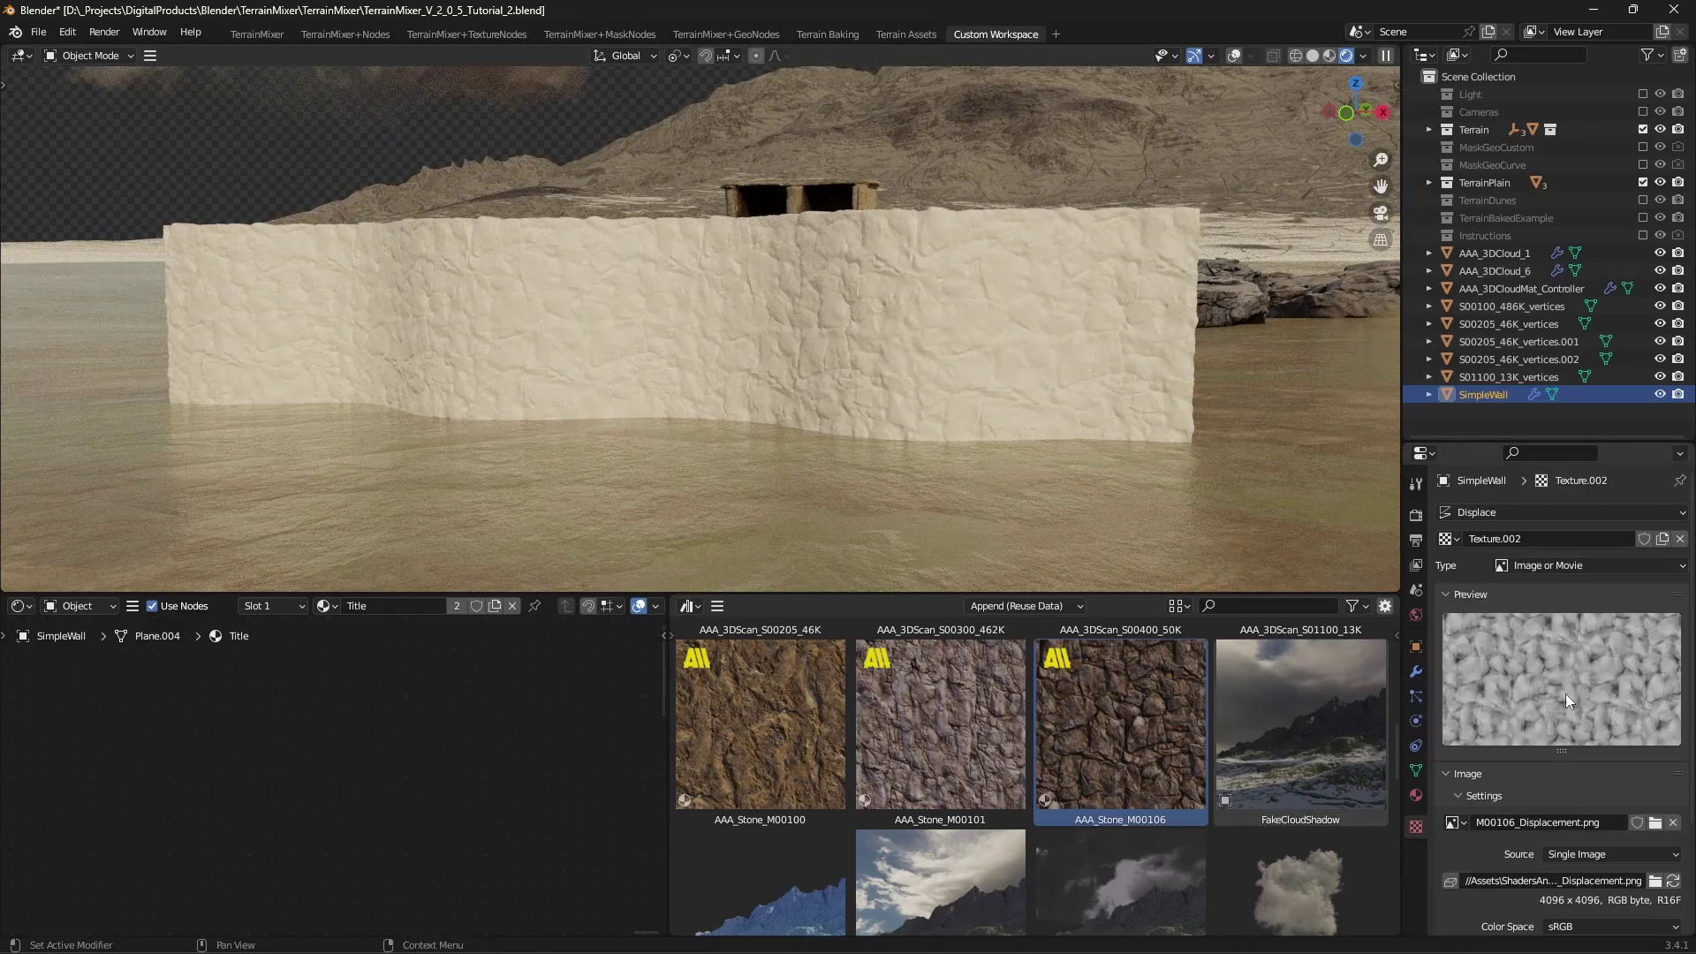
left_click(1416, 795)
left_click(1512, 631)
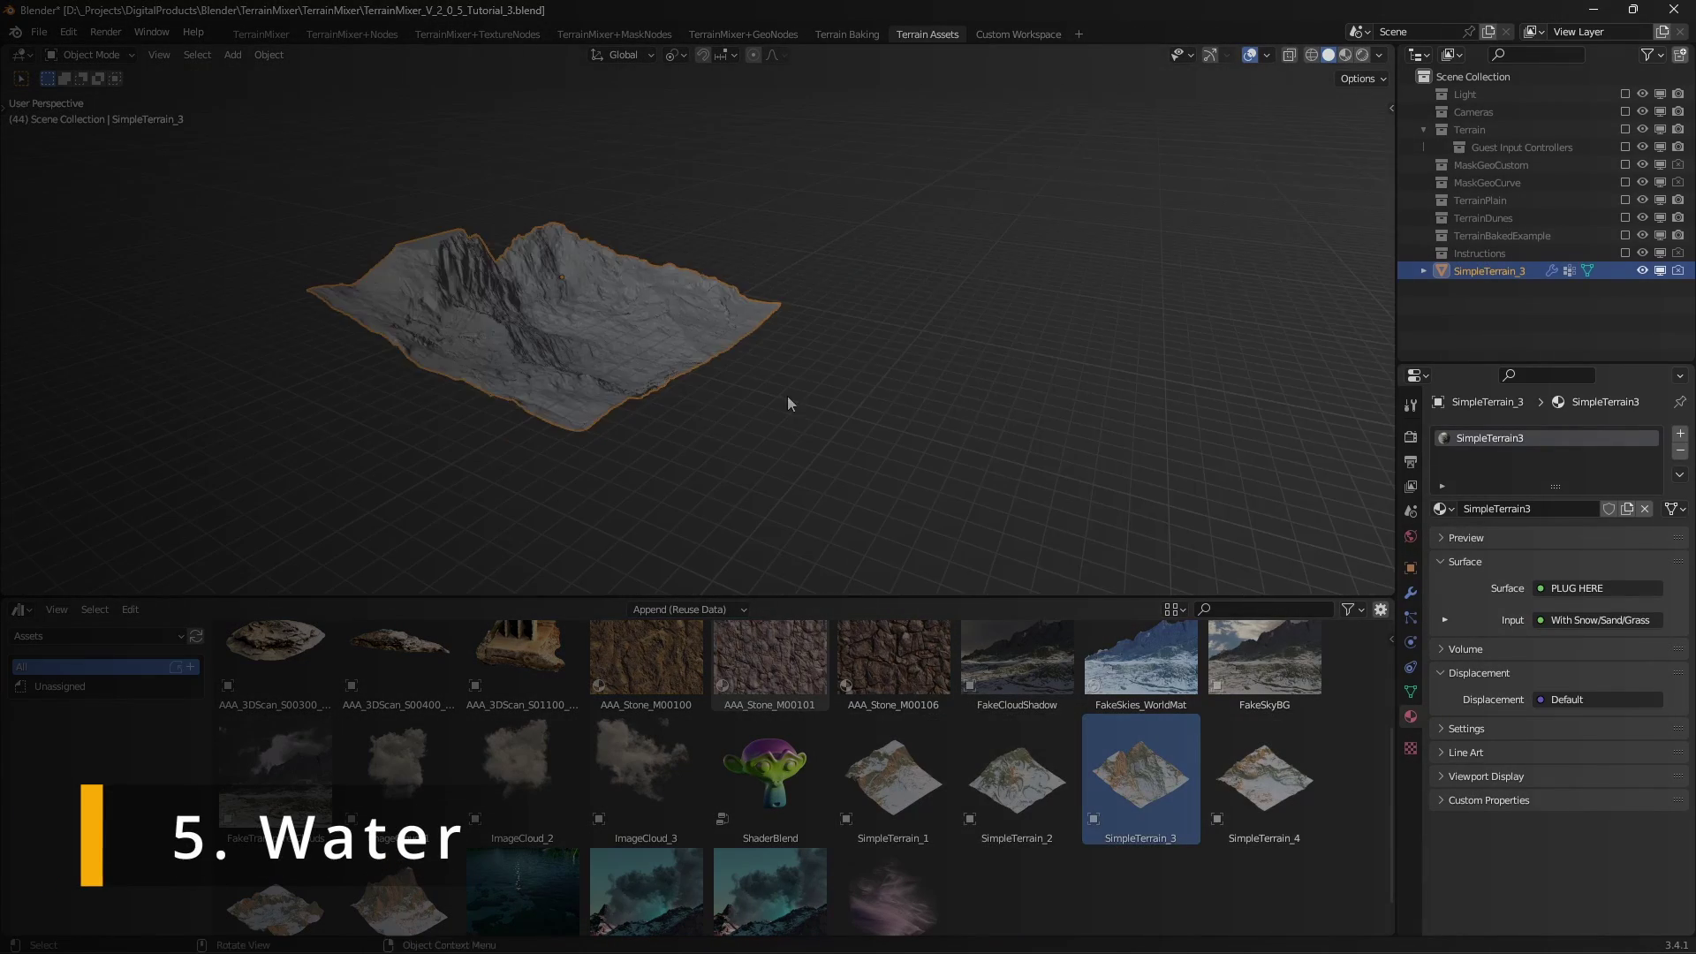
Place the SimpleTerrain_4 asset beside the existing terrain and rotate it around the Z axis.
left_click_drag(1264, 777, 1050, 448)
key("r")
key("z")
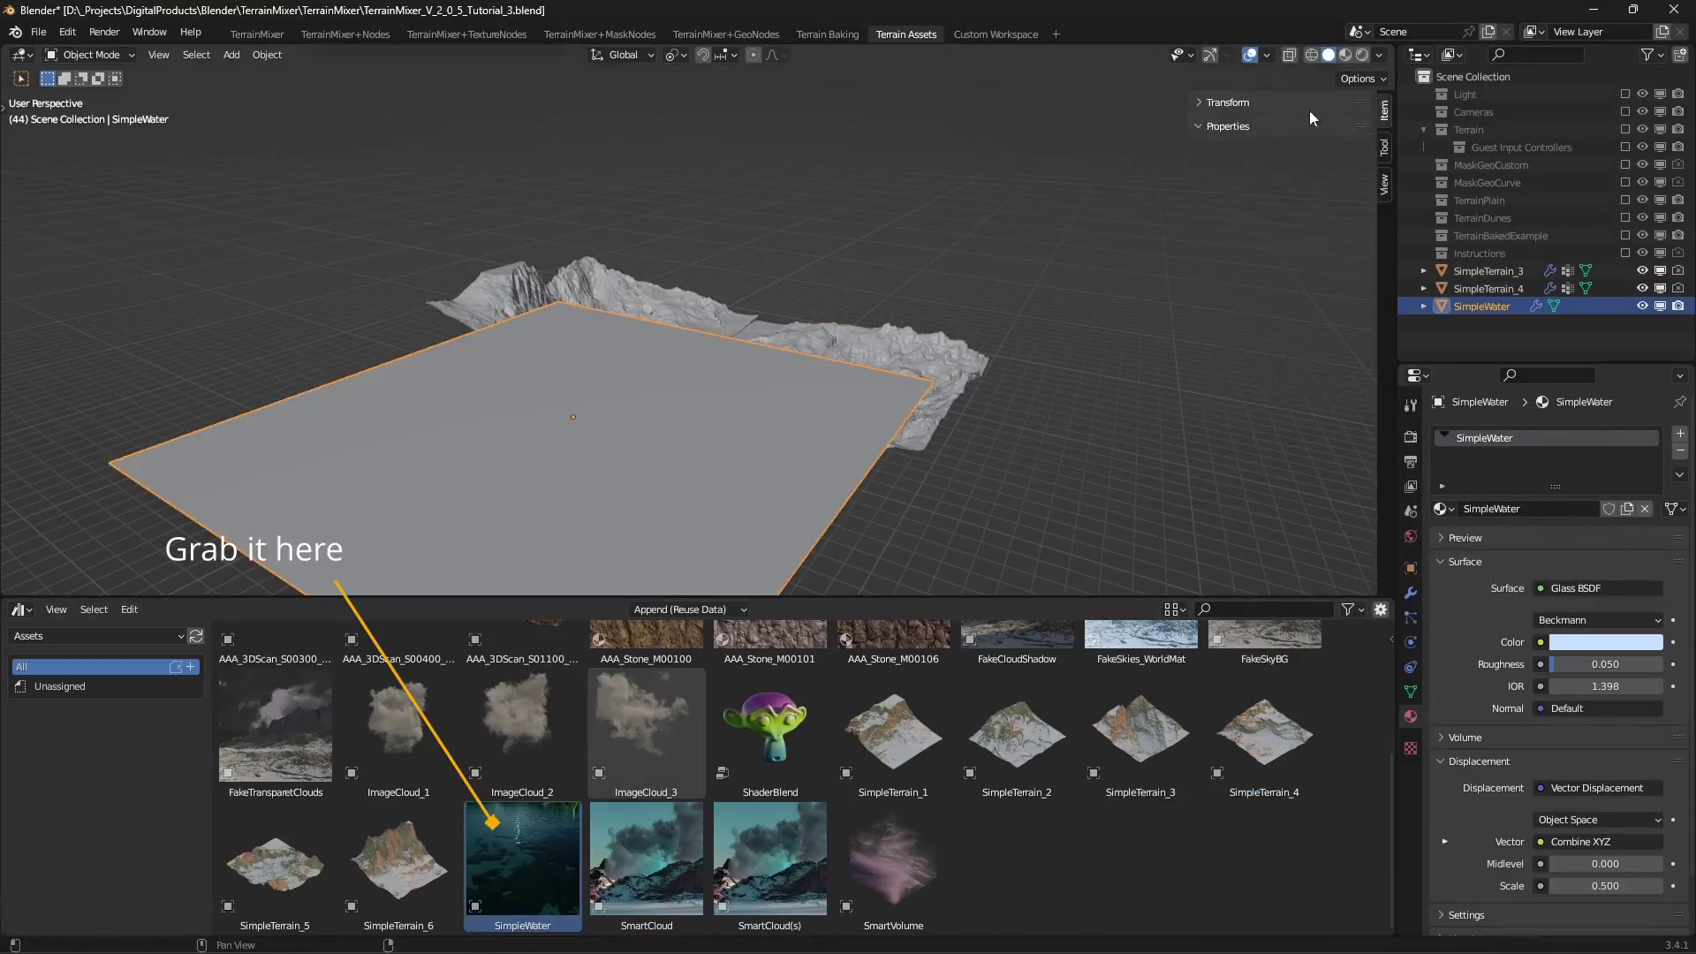
Show the transform values of the SimpleWater plane.
left_click(1298, 103)
scroll(697, 318, "down", 3)
scroll(591, 359, "up", 3)
middle_click_drag(591, 359, 773, 503)
key("g")
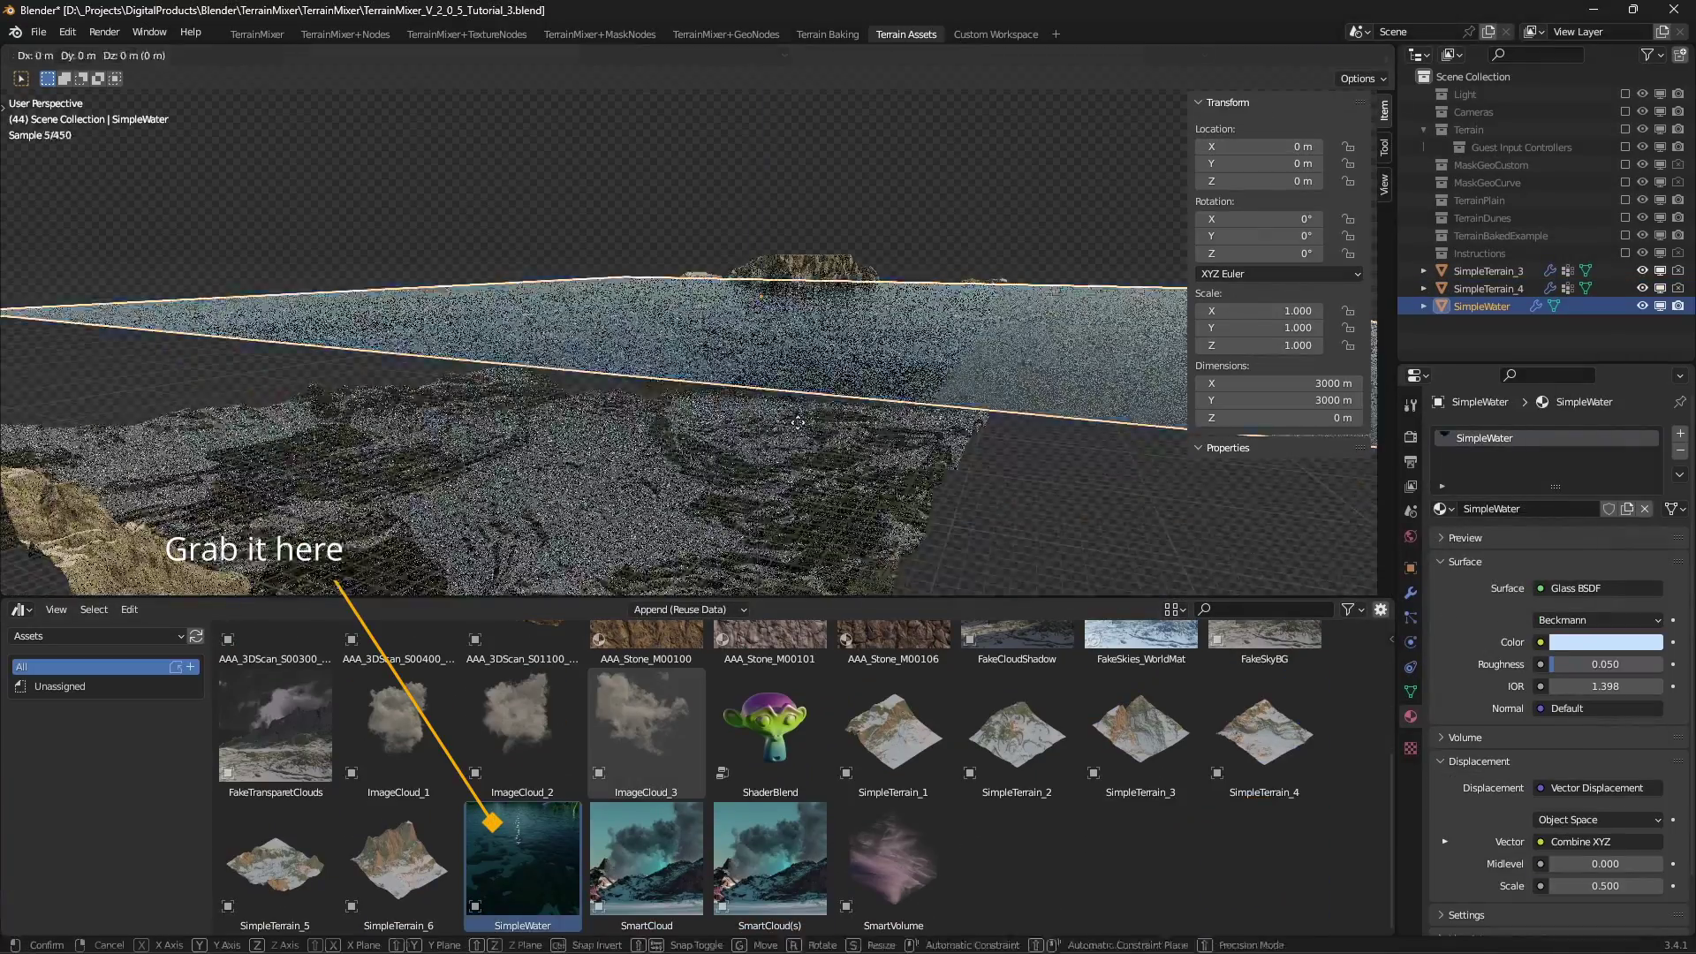
key("Escape")
Tilt SimpleTerrain_3 by about 4.47° around the X axis.
mouse_move(798, 422)
middle_mouse_down()
mouse_move(798, 371)
mouse_move(798, 416)
middle_mouse_up()
key("r")
key("x")
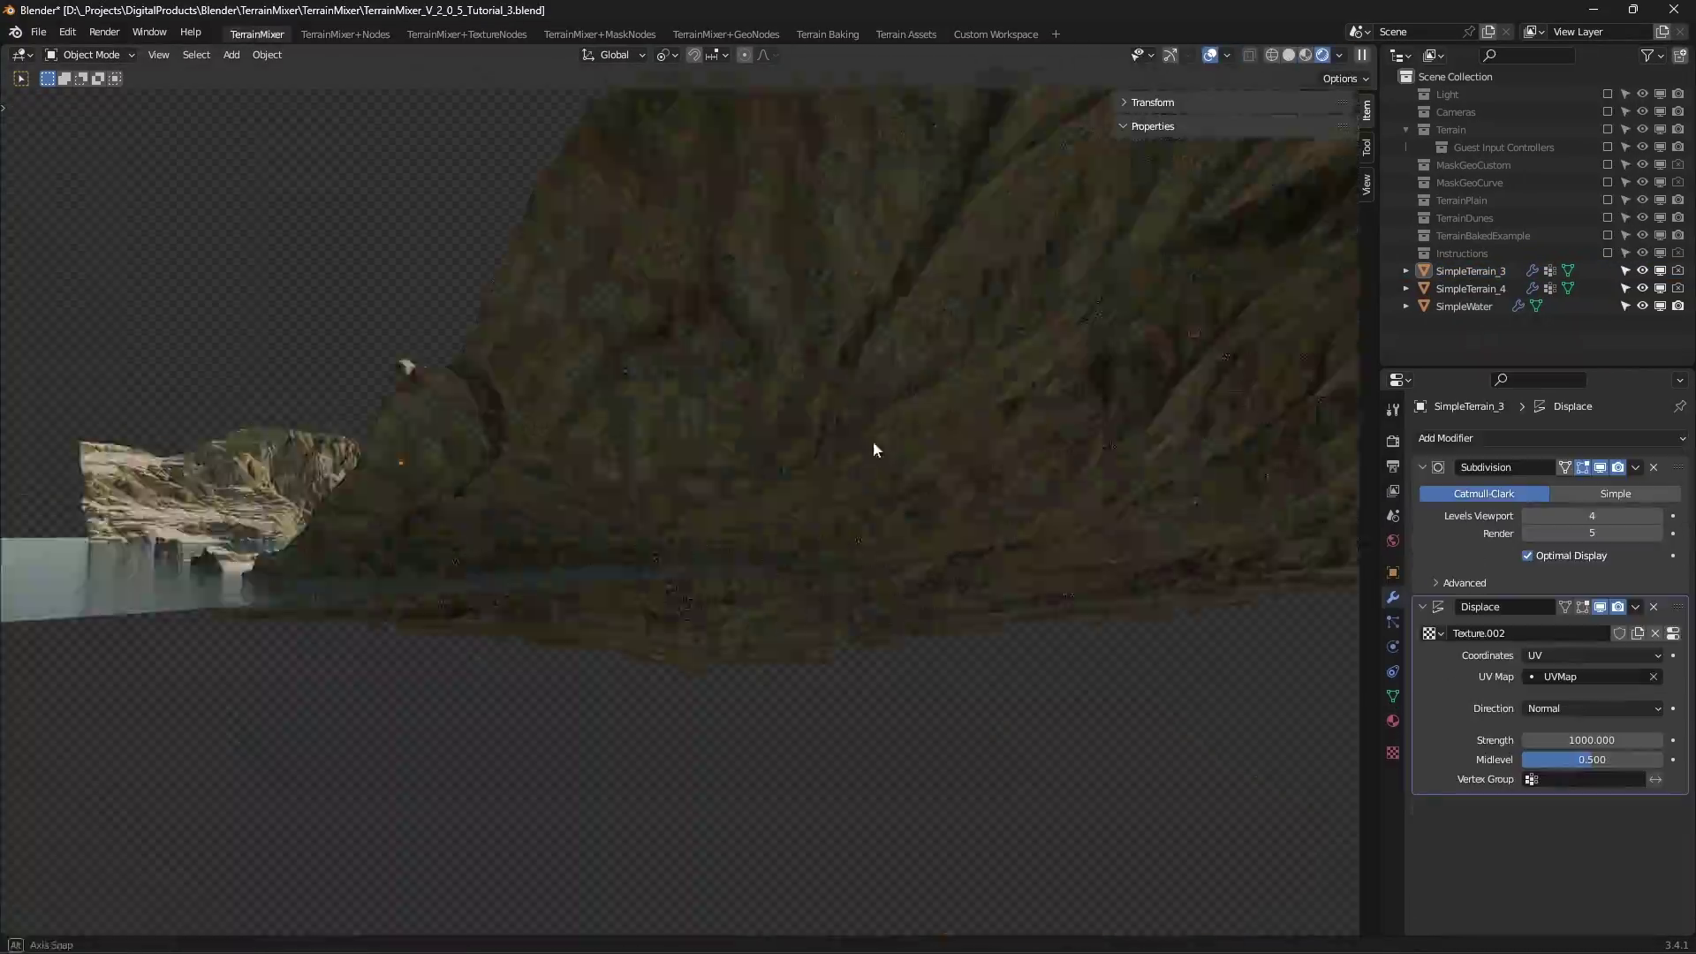
Place the AAA_3DScan_S00203_8K rock scan from the Terrain Assets workspace onto the water.
middle_click_drag(873, 450, 1032, 622)
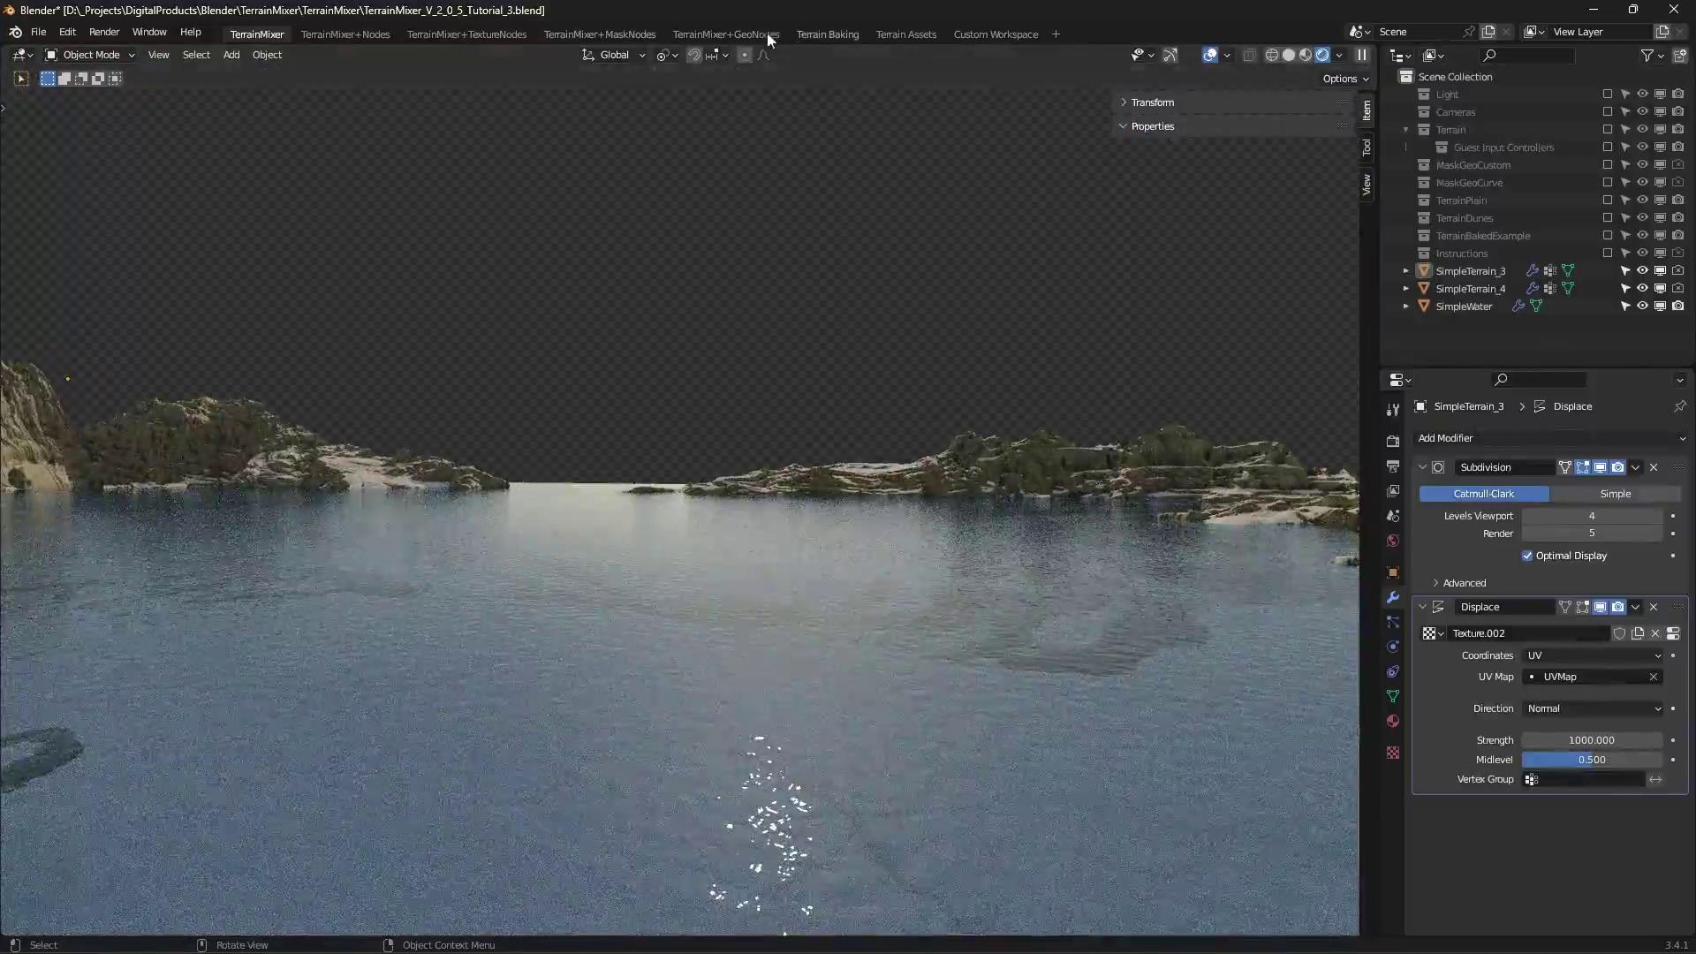
left_click(767, 34)
left_click(903, 34)
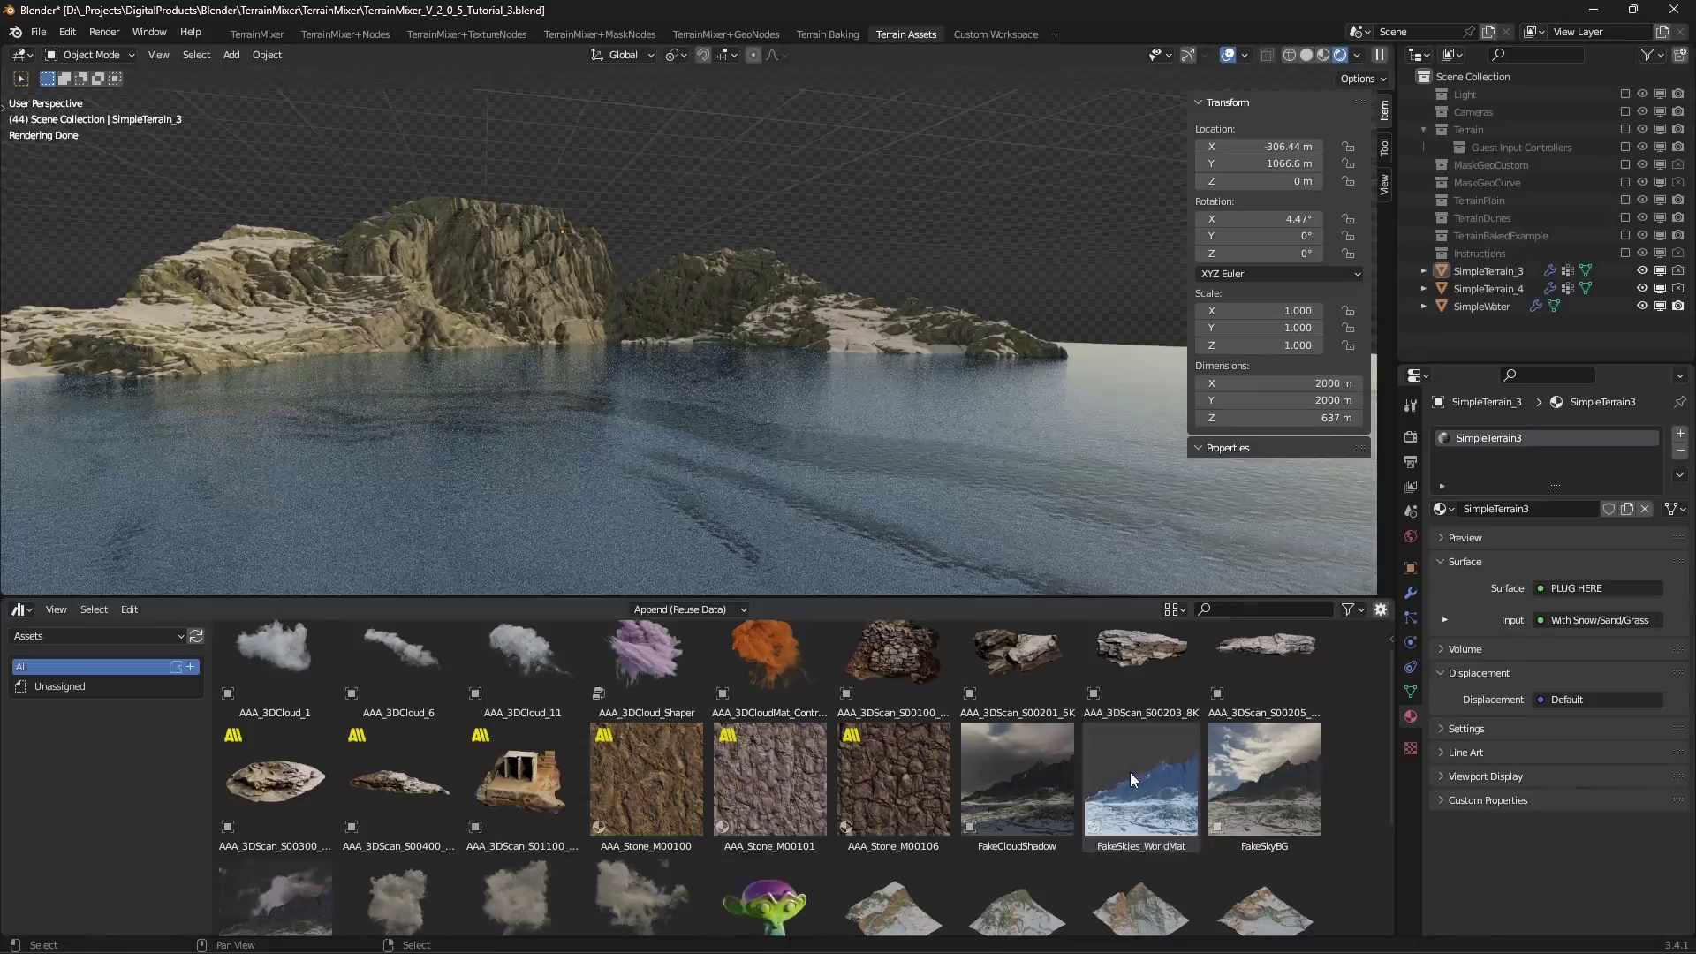
left_click_drag(522, 778, 636, 406)
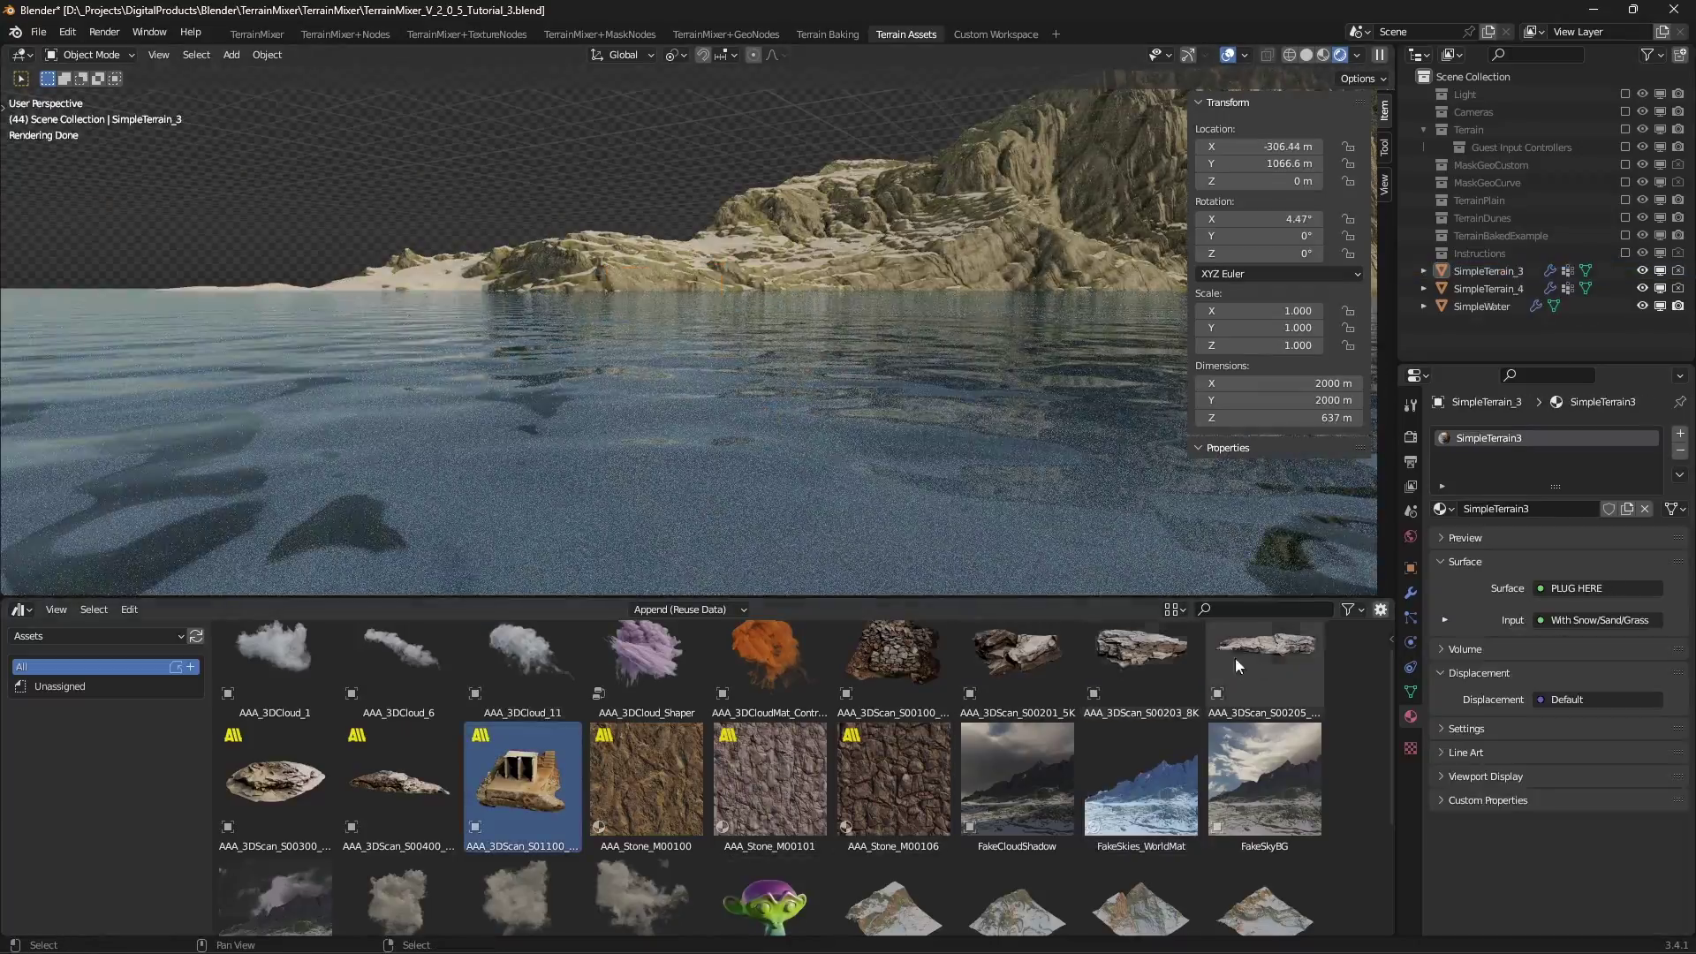
left_click_drag(1142, 653, 689, 433)
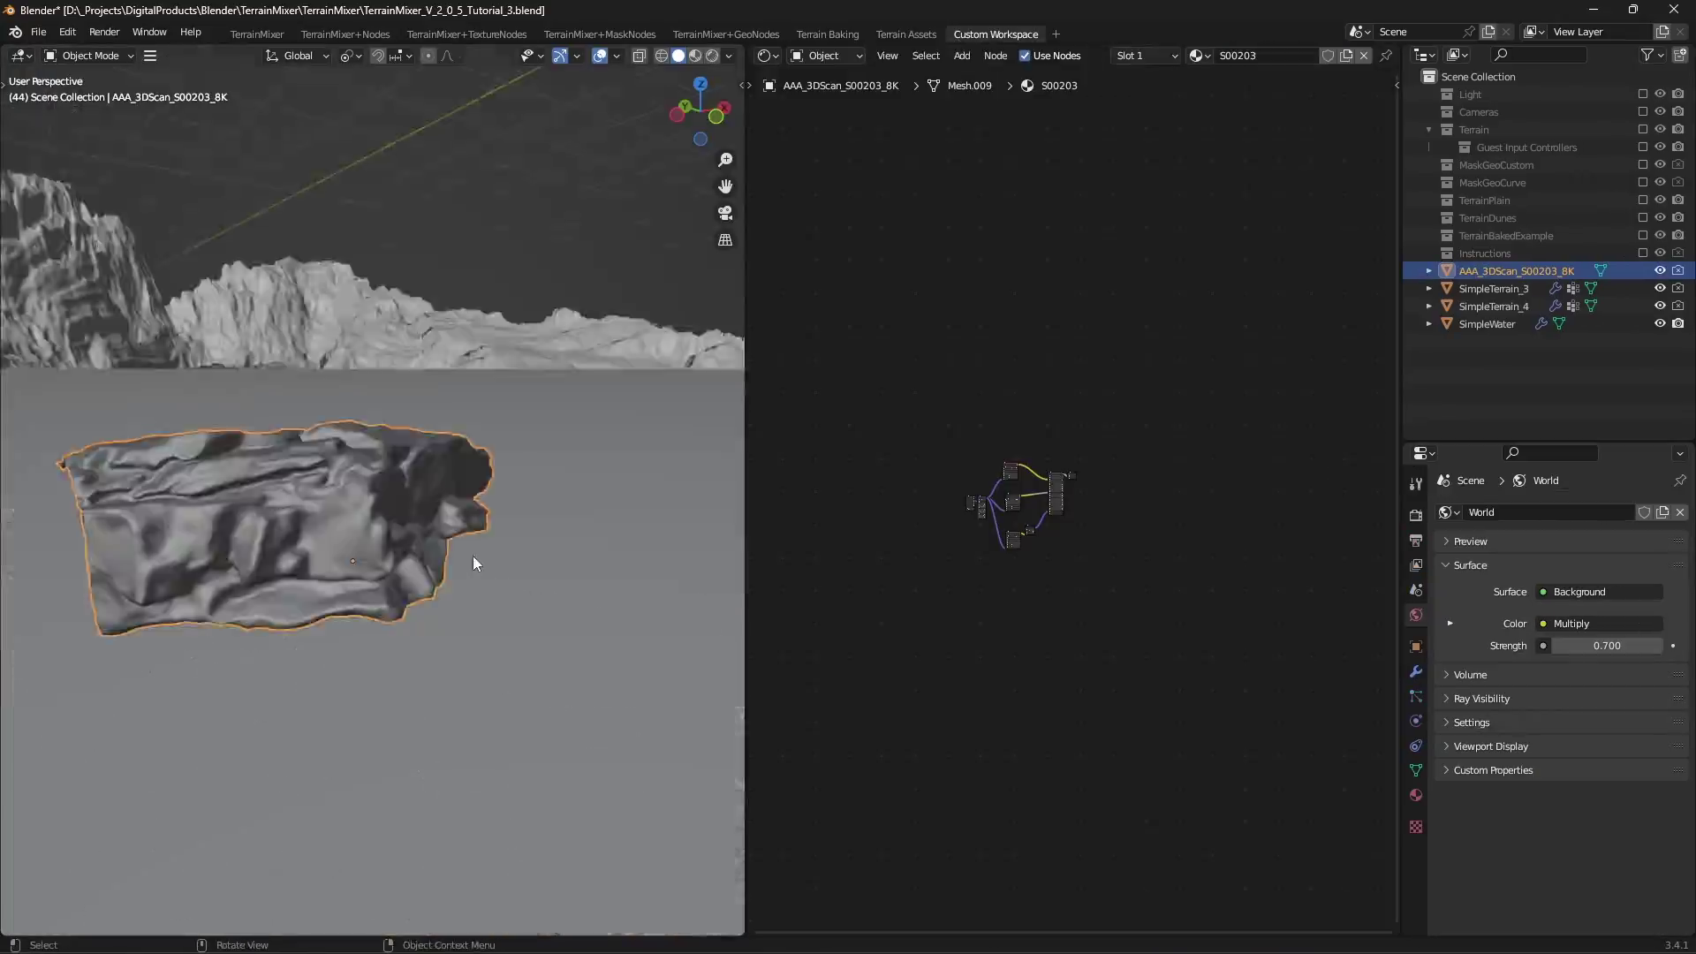
left_click(477, 671)
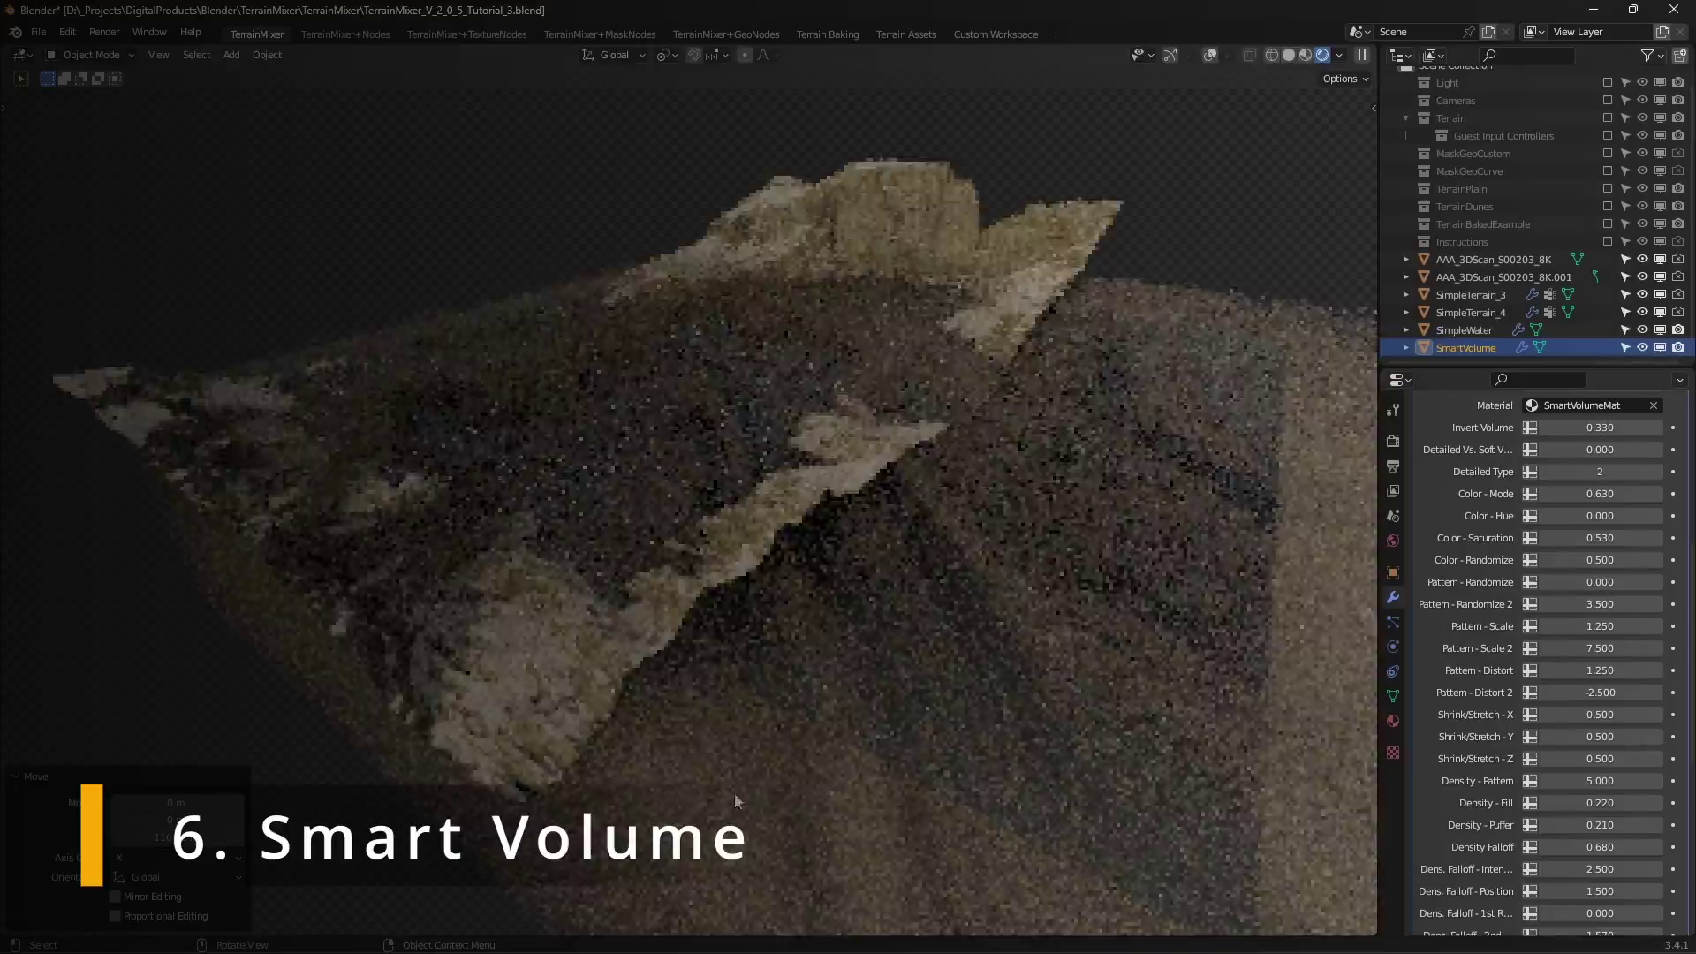
Reset the SmartVolume settings to their defaults and hide both rock scans, both simple terrains and the water plane.
key("BackSpace")
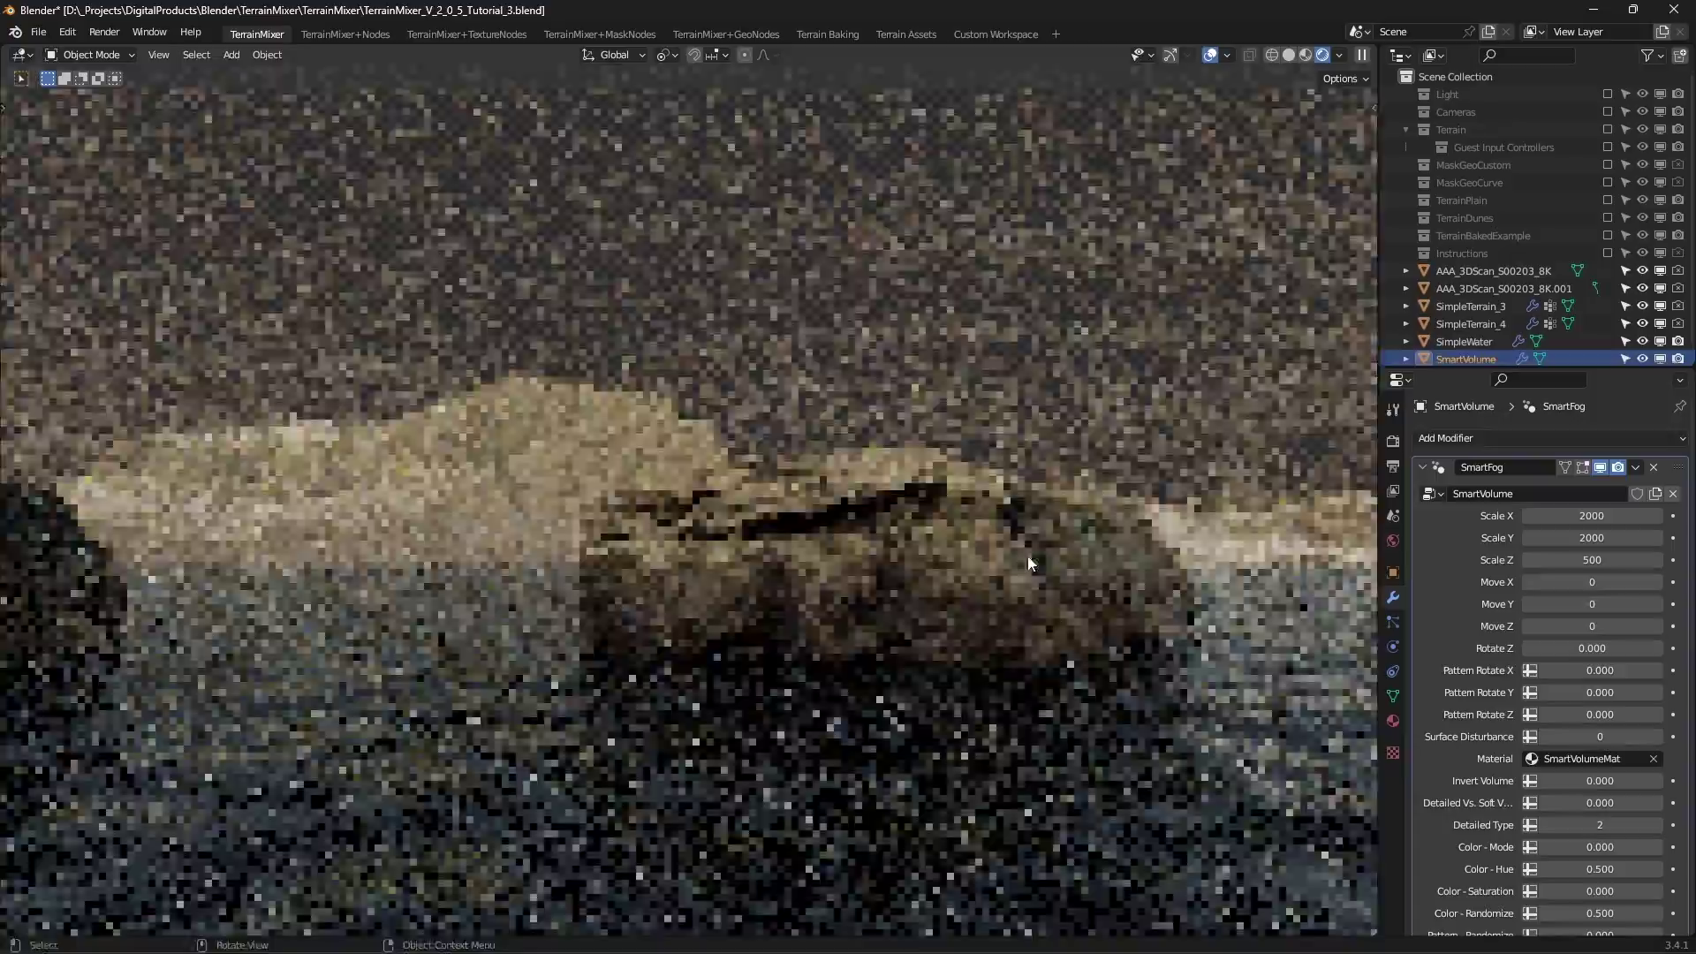
scroll(1598, 314, "down", 1)
left_click_drag(1641, 329, 1641, 294)
left_click(1642, 259)
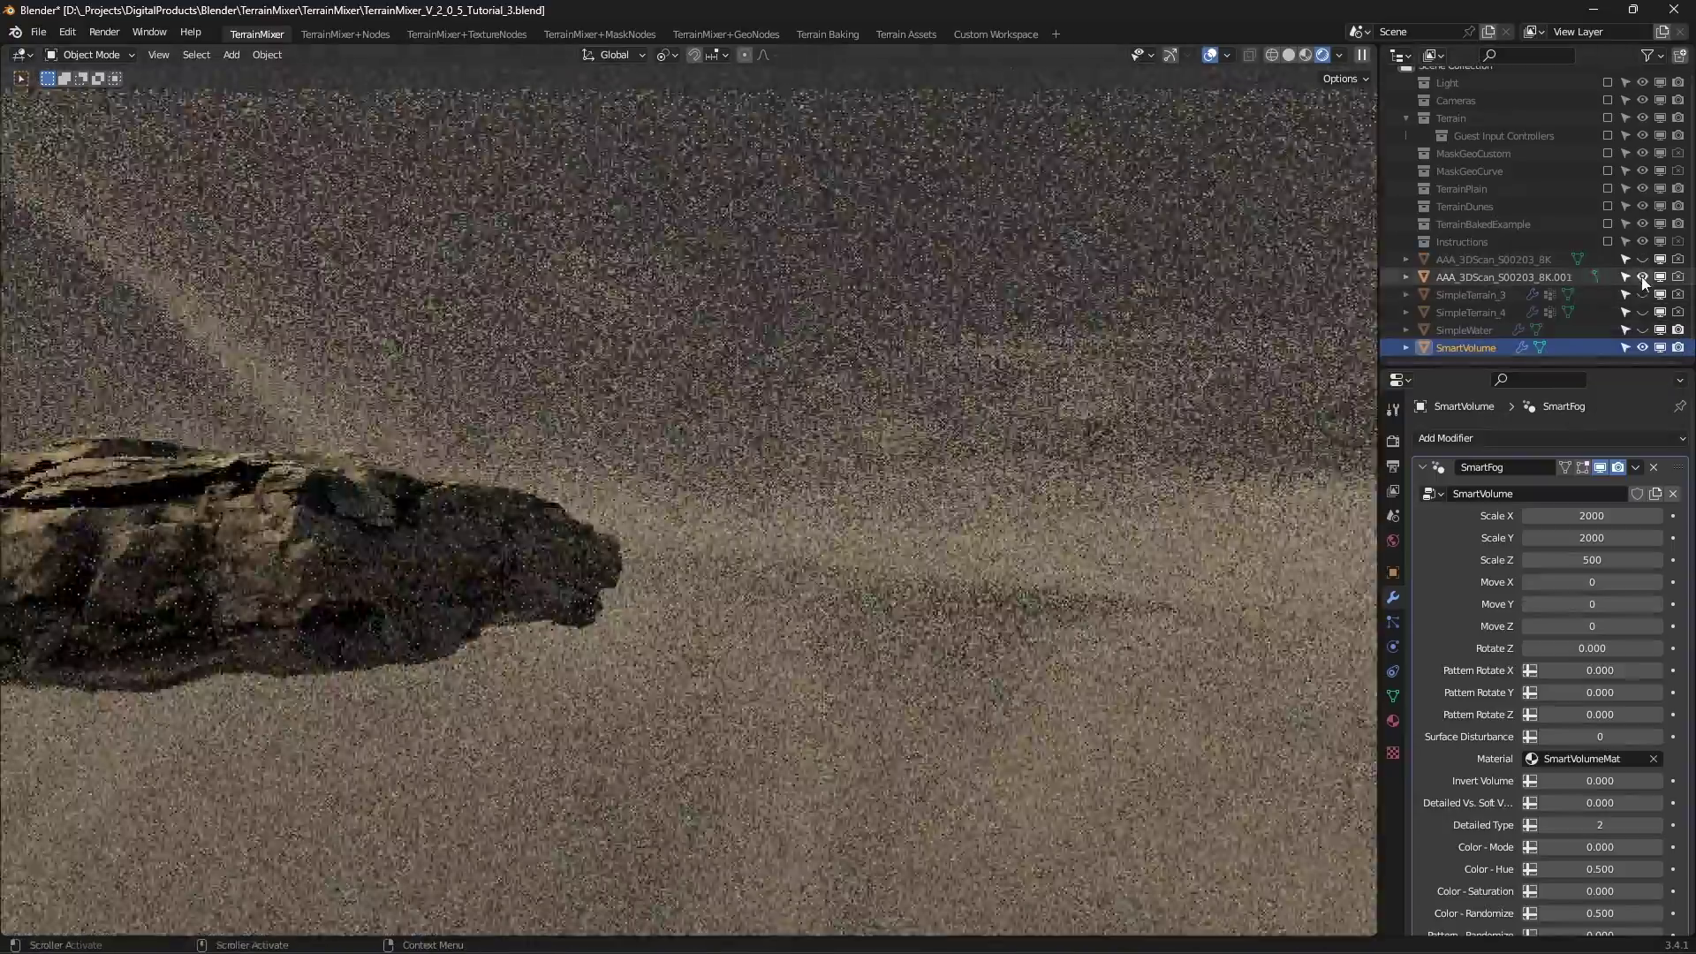
left_click(1641, 278)
Select the smart volume in the Terrain Assets workspace, set its Pattern Rotate X to 1.08 and undo a trial change of Invert Volume.
left_click(906, 34)
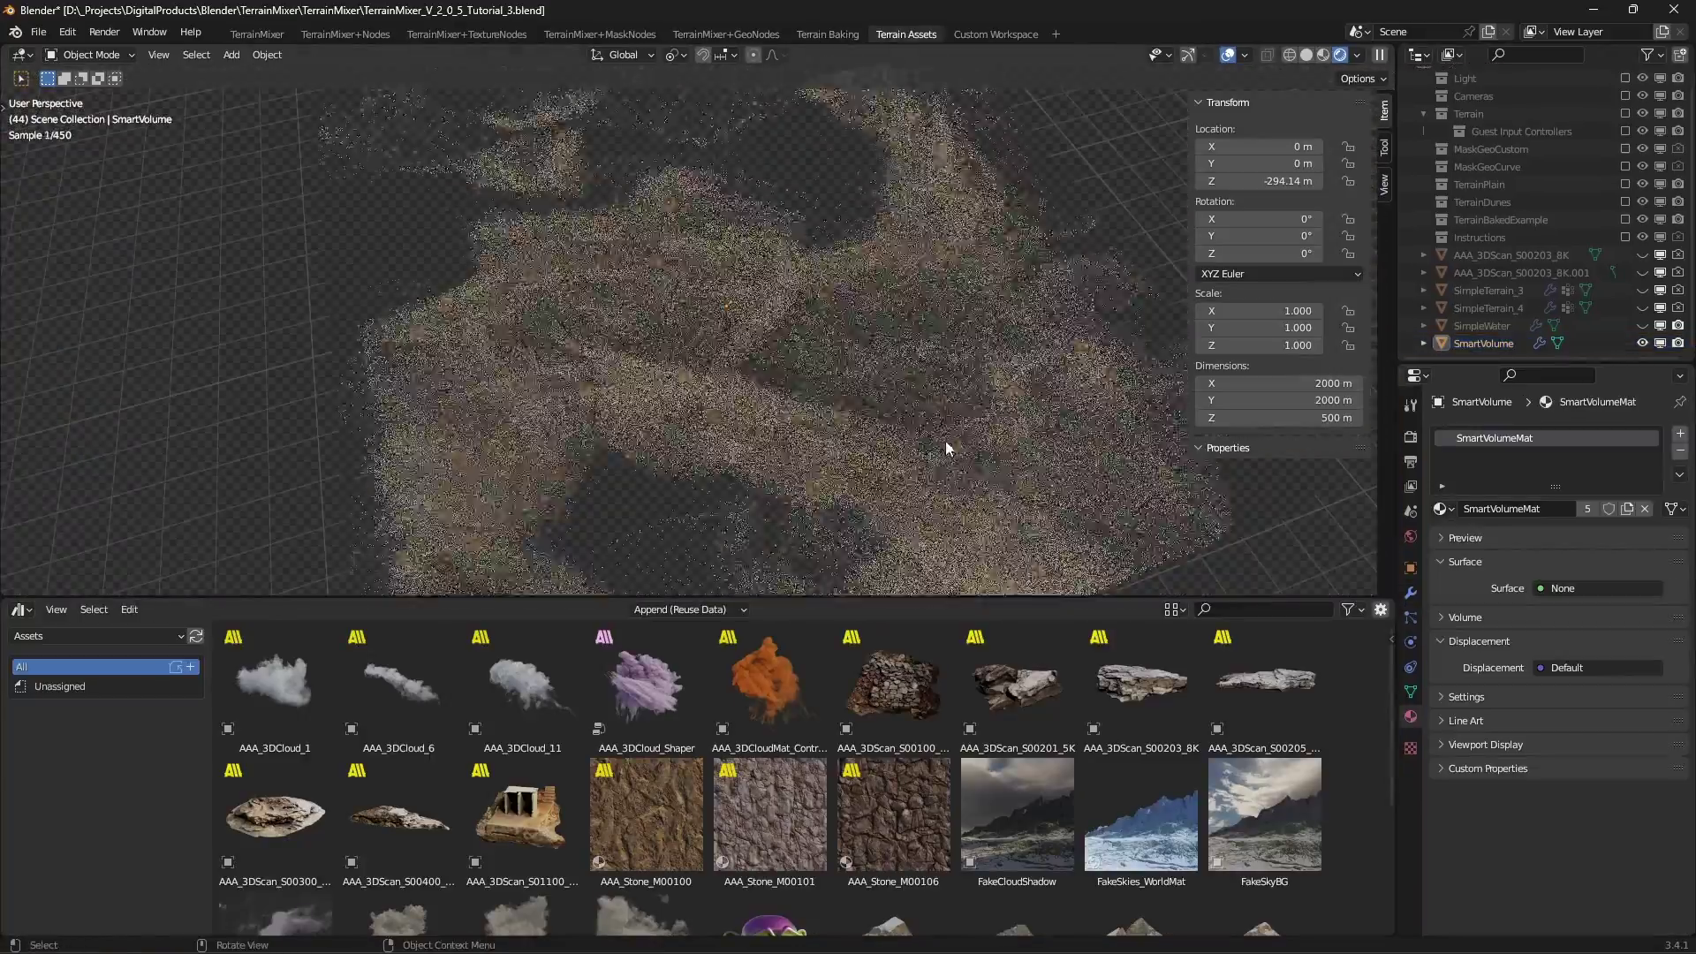
left_click(945, 446)
left_click(1411, 593)
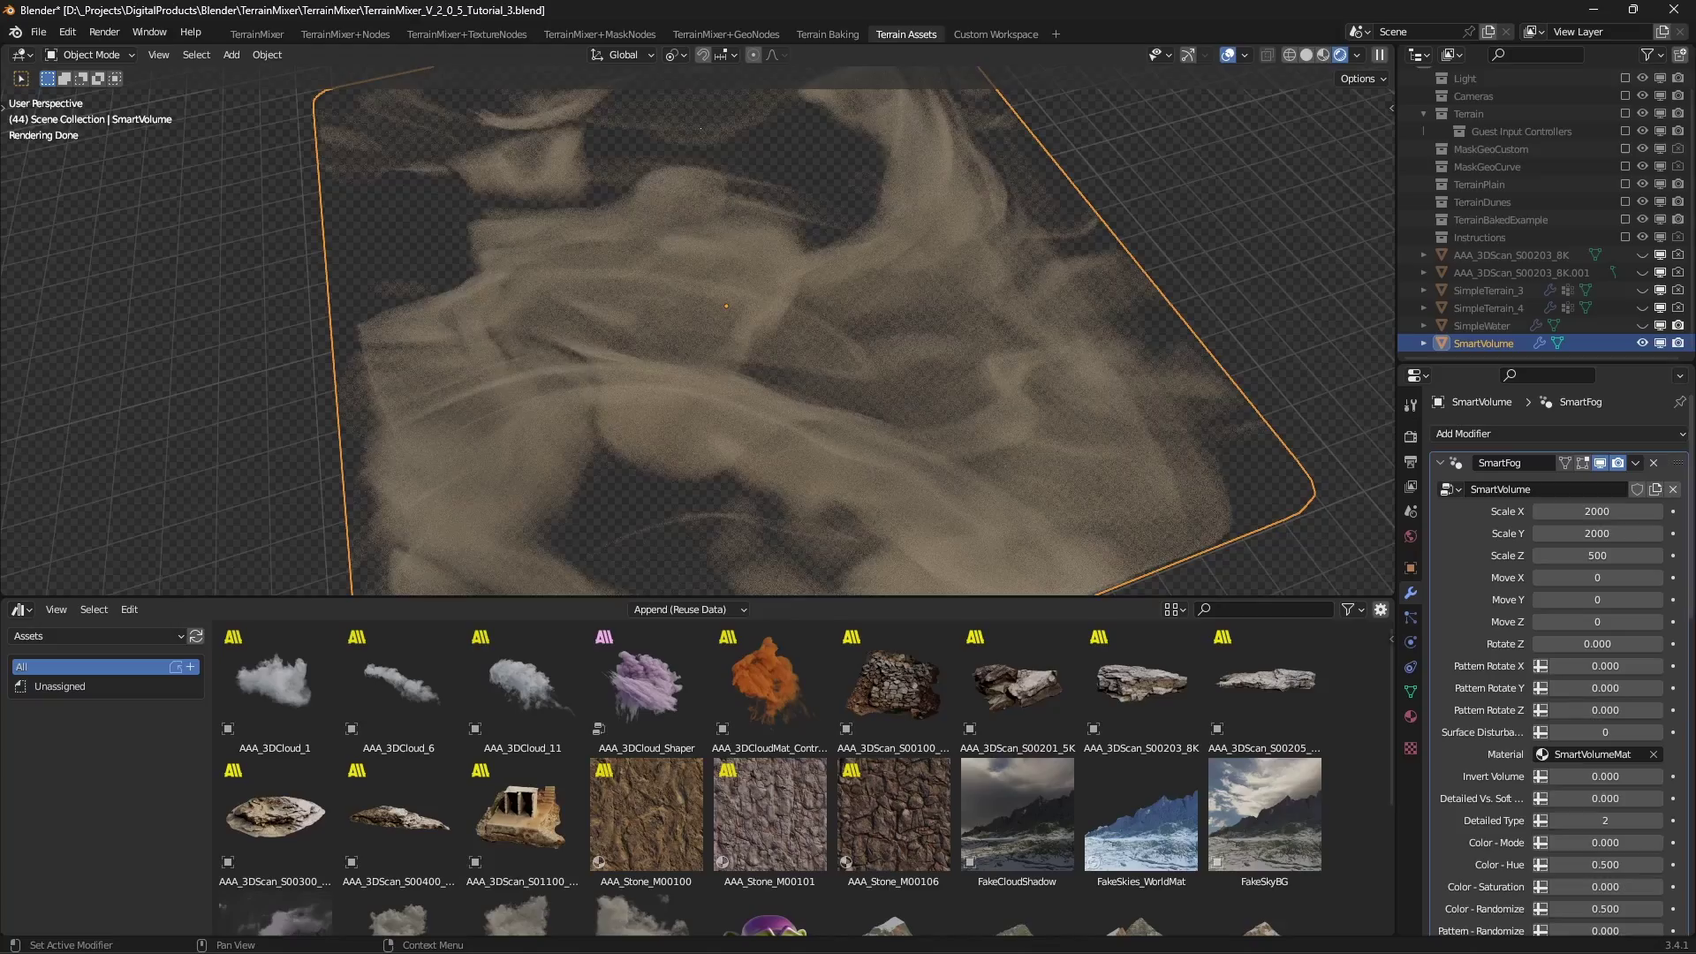
left_click_drag(1624, 667, 1643, 667)
left_click_drag(1606, 777, 1634, 776)
key("ctrl+z")
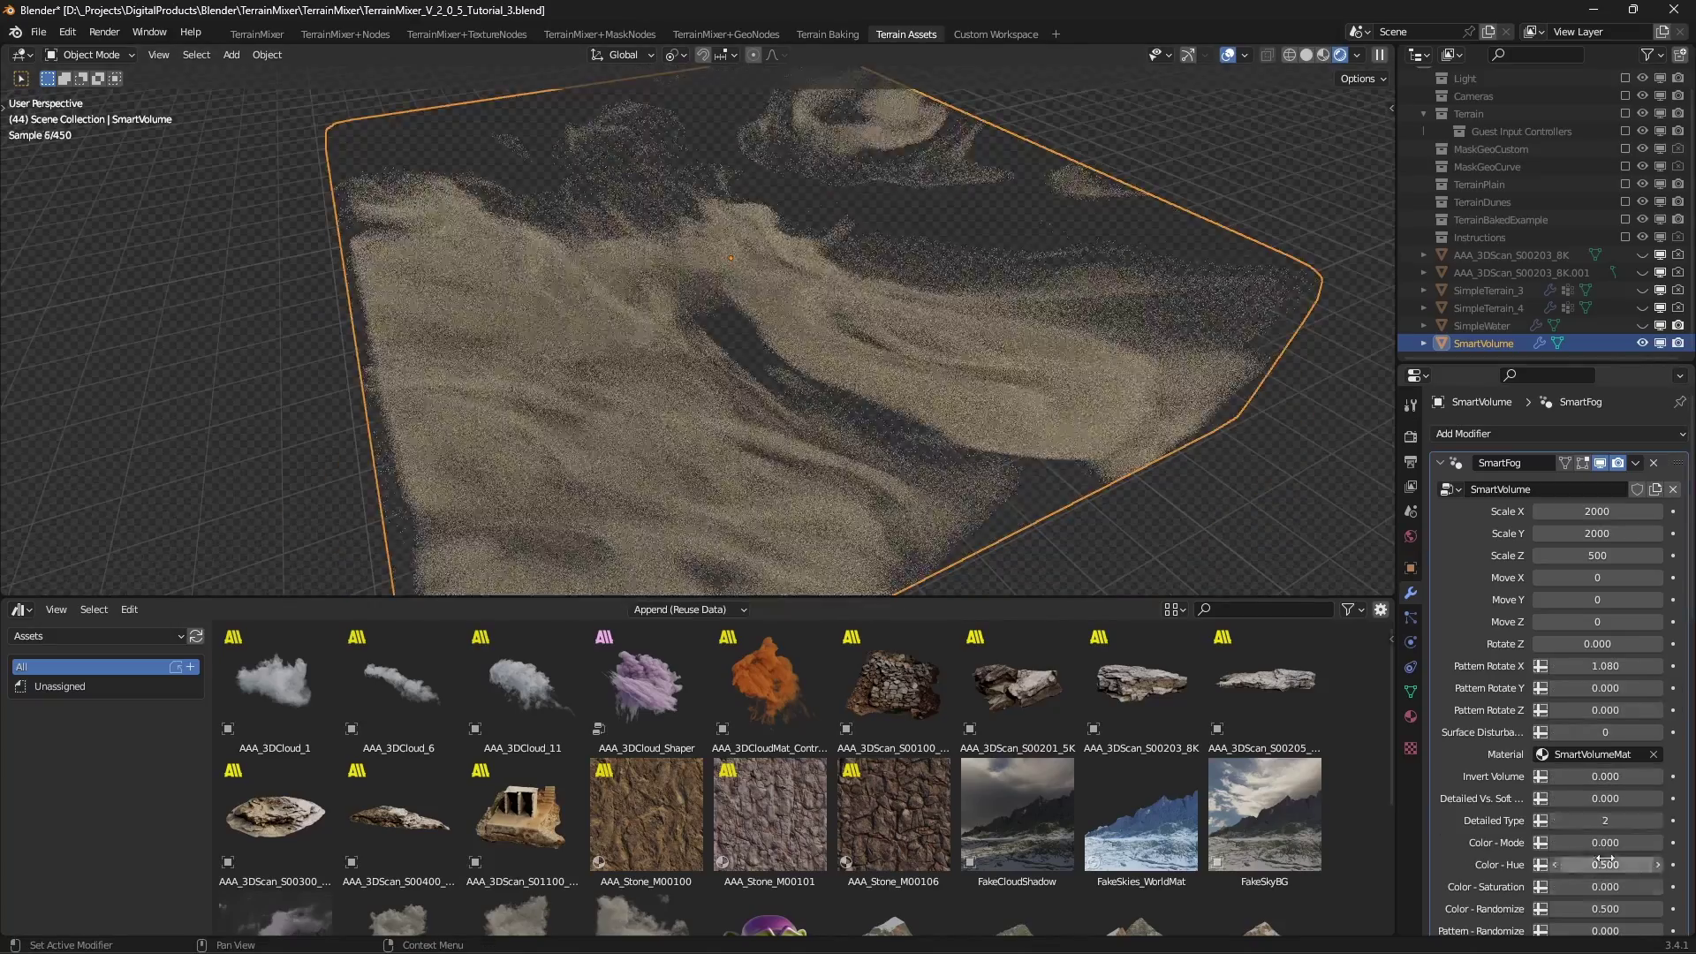
scroll(1639, 865, "down", 8)
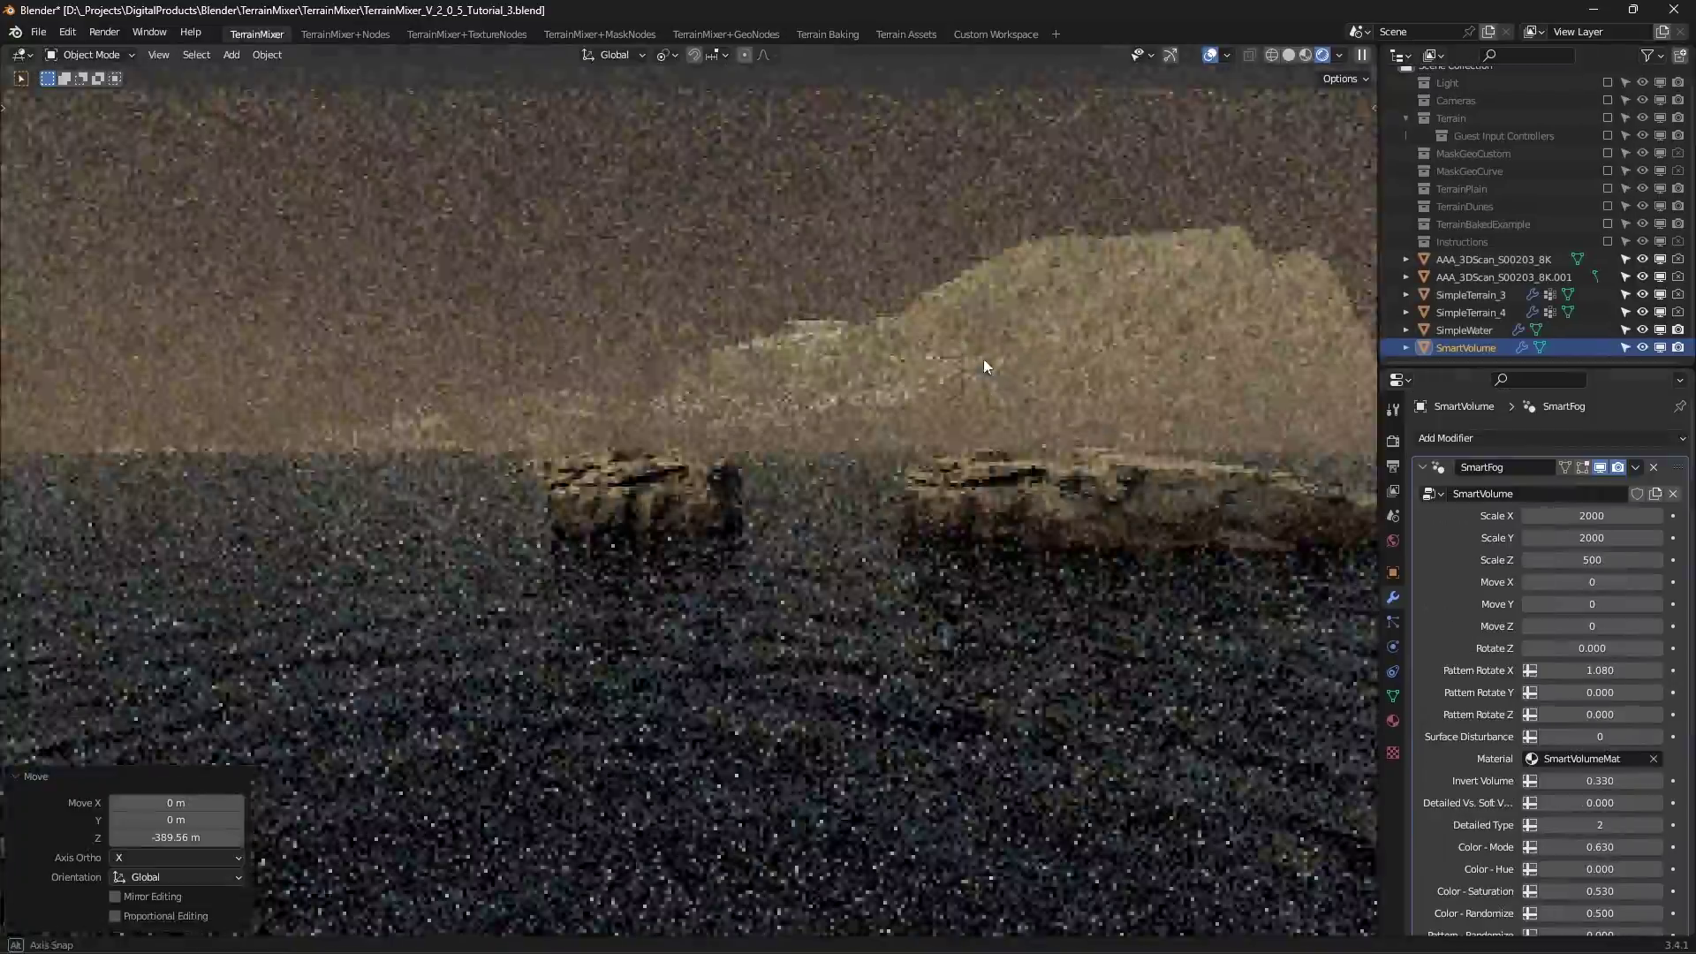
middle_click_drag(983, 358, 791, 279)
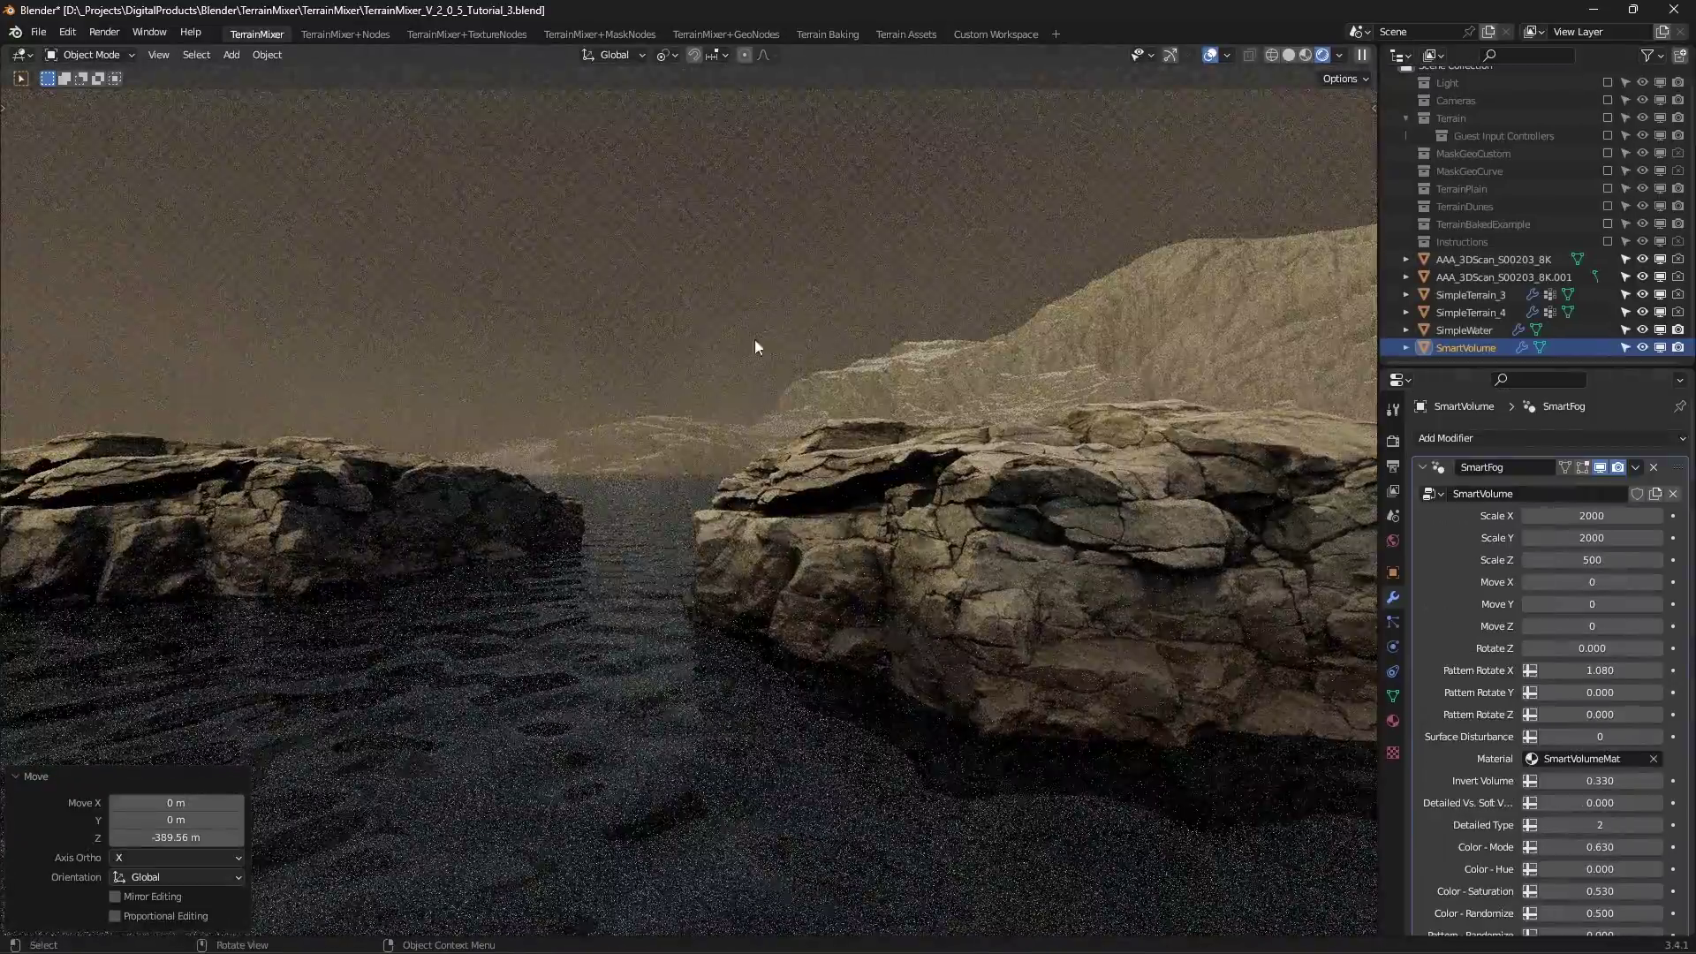
middle_click_drag(757, 348, 719, 173)
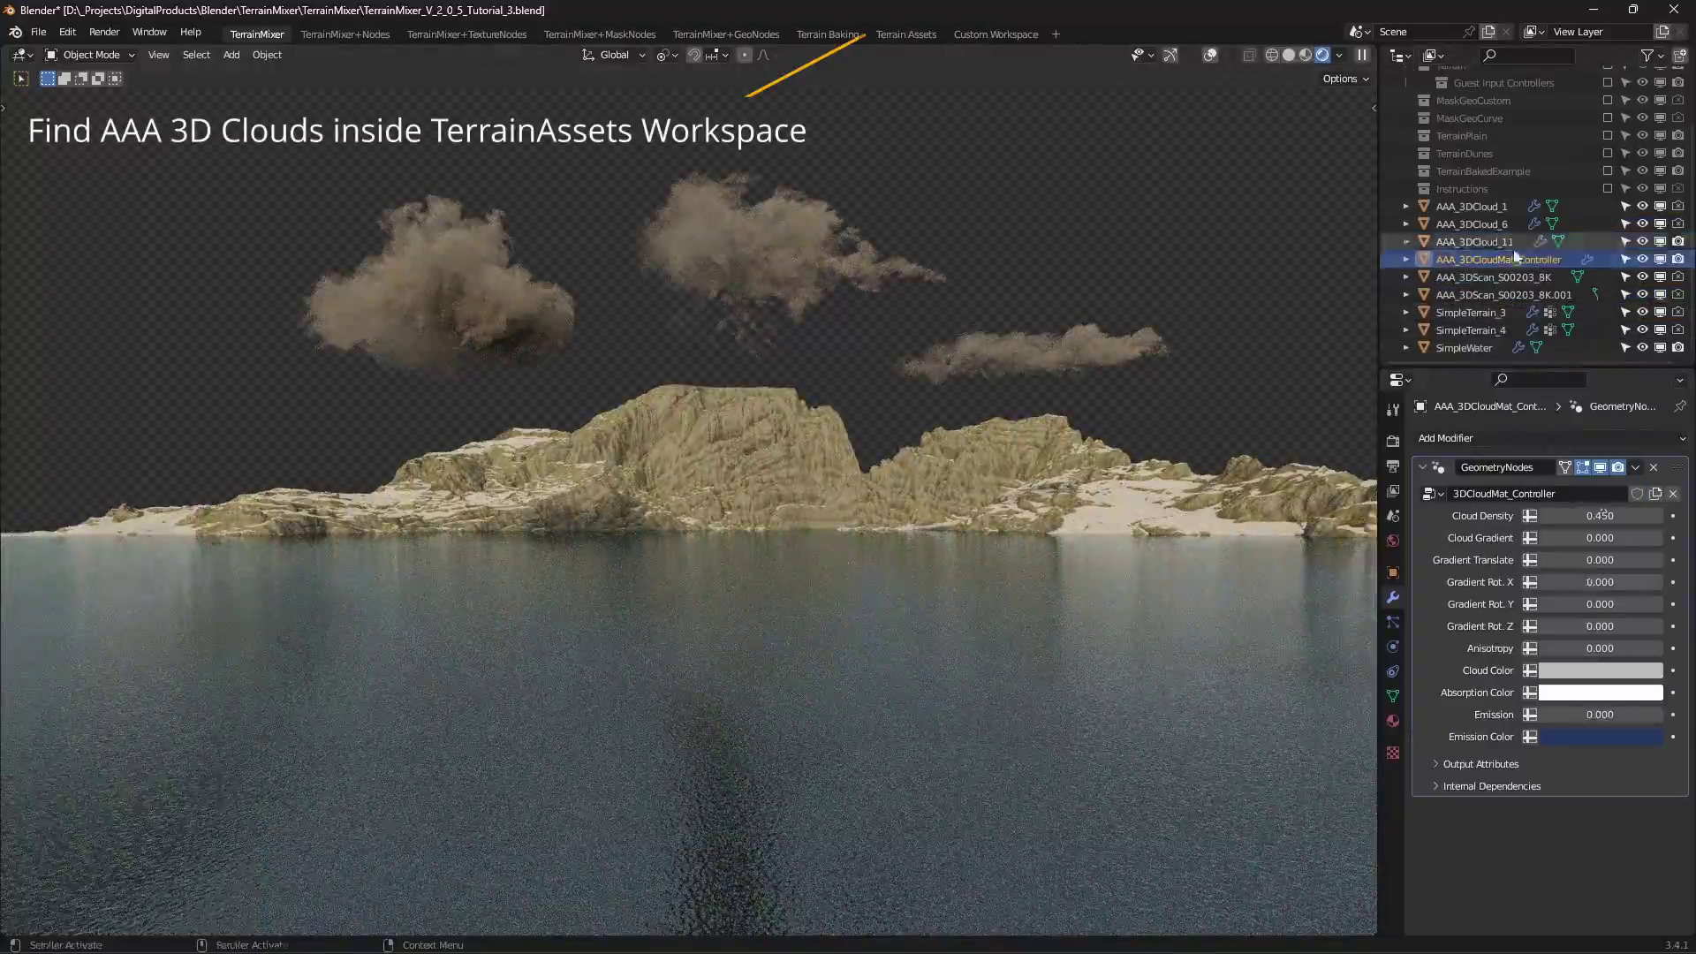
In the 3D cloud material controller, set Cloud Density to 0.18, make the Absorption Color cyan and the Emission Color light grey.
left_click_drag(1625, 515, 1579, 461)
left_click(1628, 692)
left_click(1592, 737)
left_click(1552, 541)
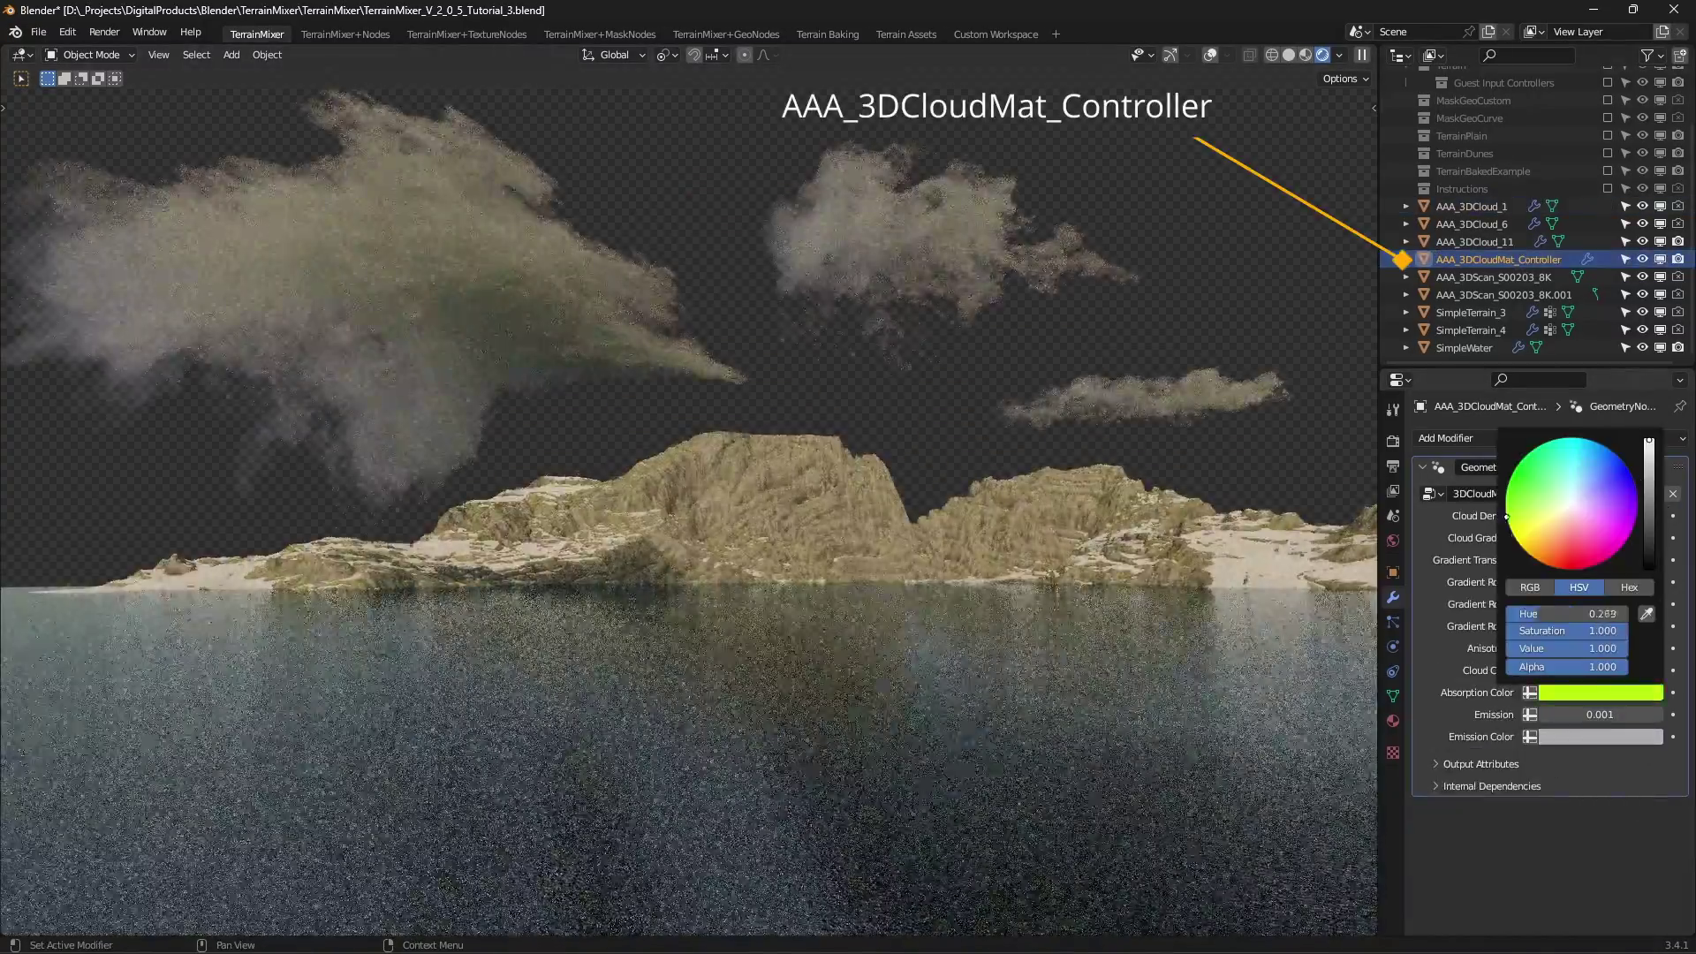
left_click_drag(1566, 613, 1635, 613)
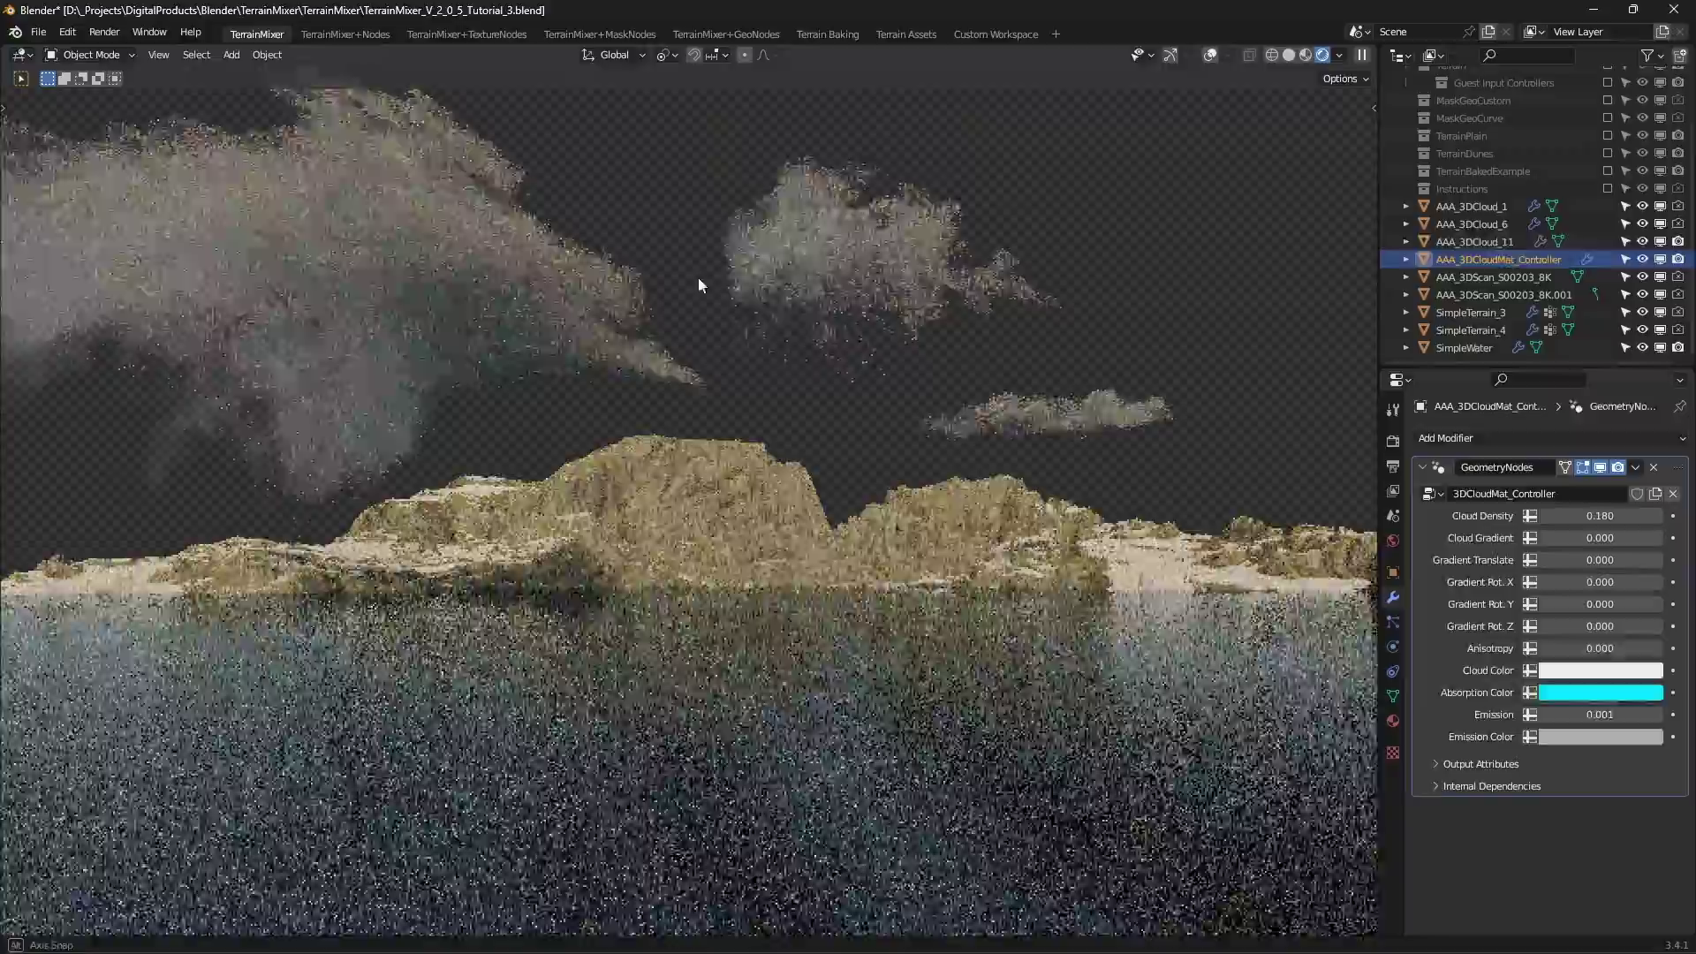
Select the large cloud AAA_3DCloud_1 and move it about -169.76 m along the Y axis.
left_click(1473, 241)
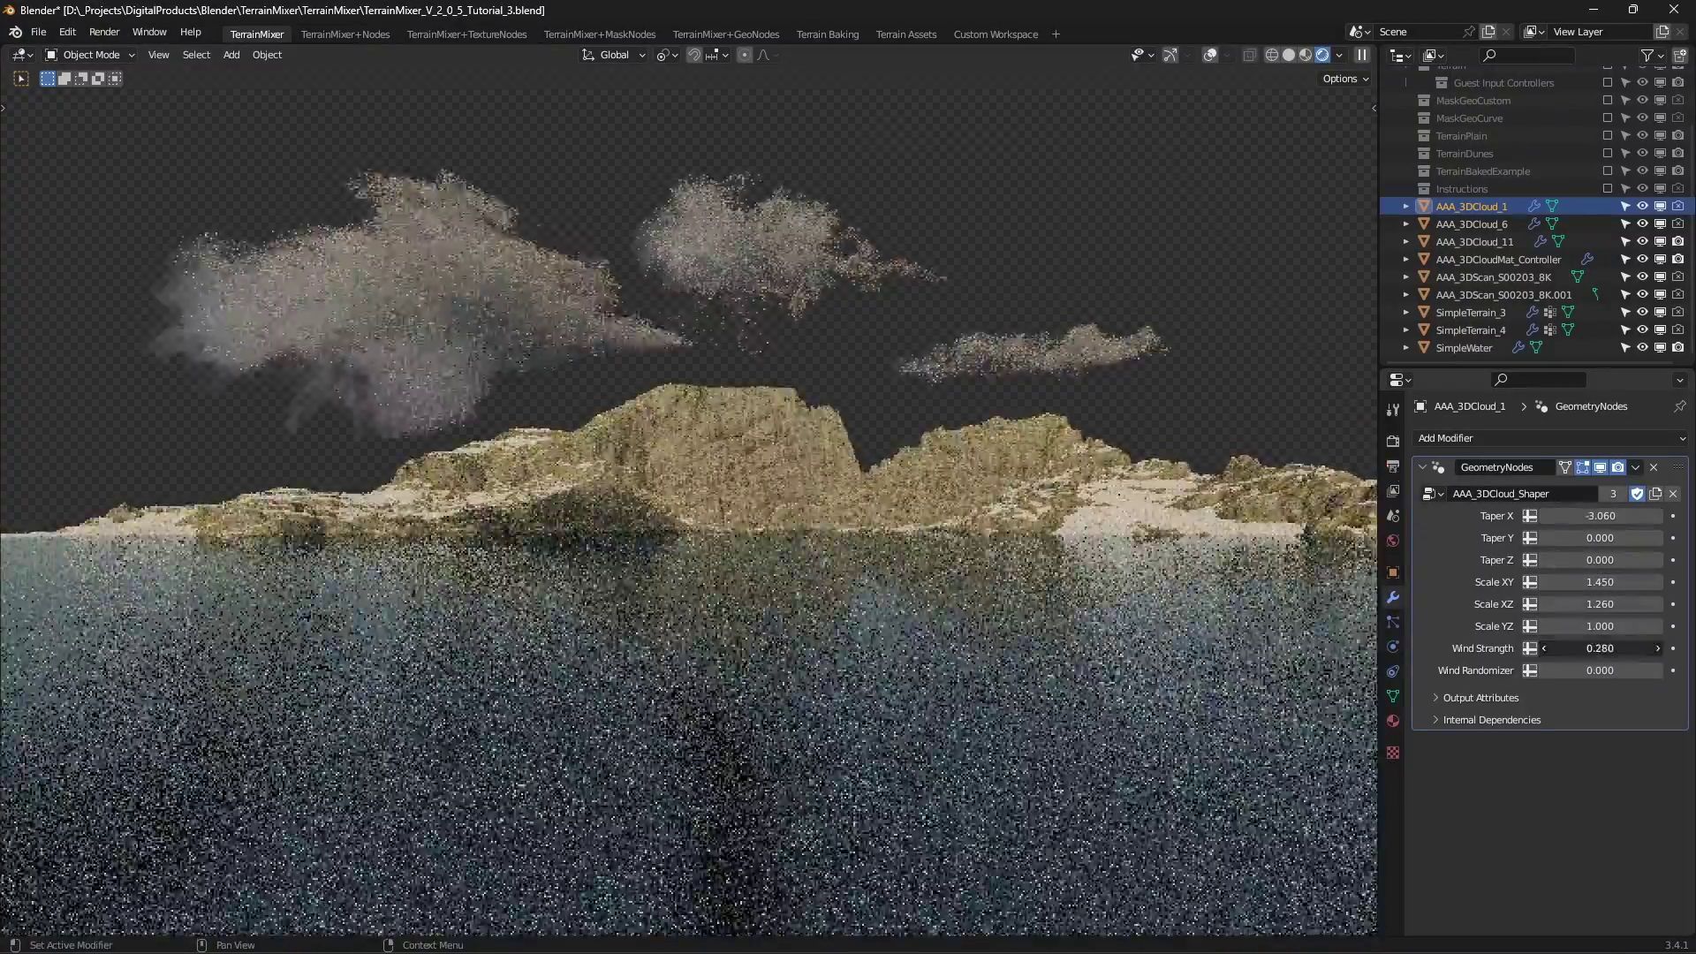
key("g")
left_click(524, 409)
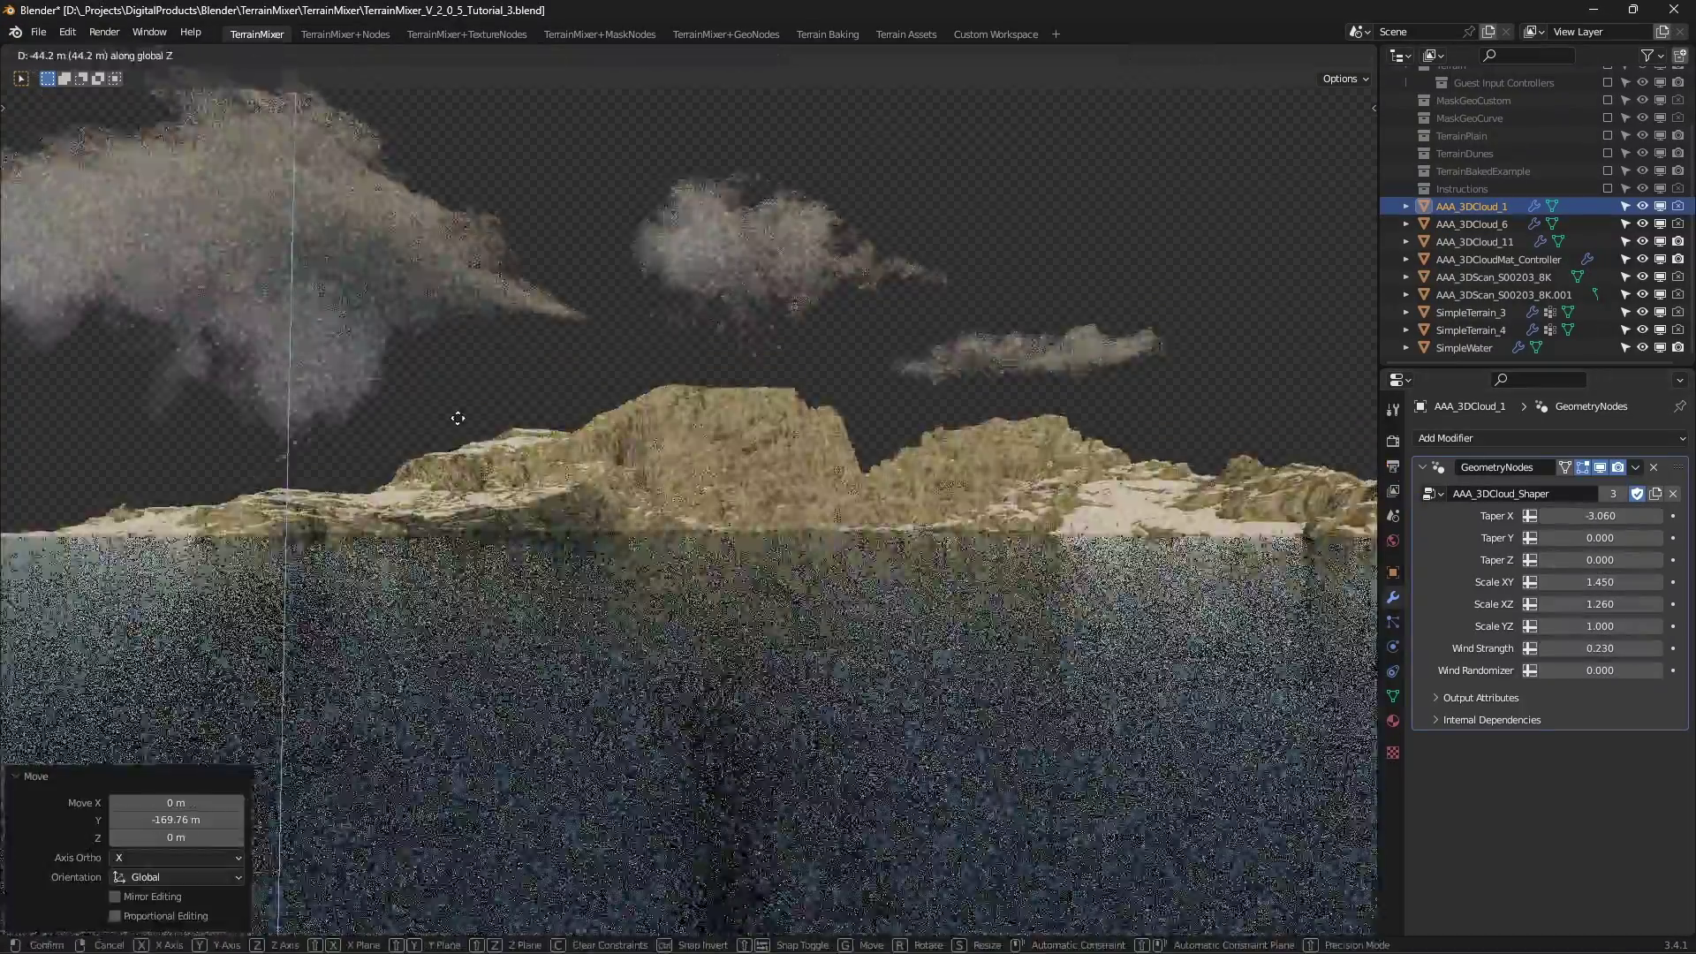
Move the middle 3D cloud above the mountains along the Y axis.
left_click(709, 259)
key("g")
key("y")
left_click(914, 279)
middle_click_drag(914, 279, 1115, 241)
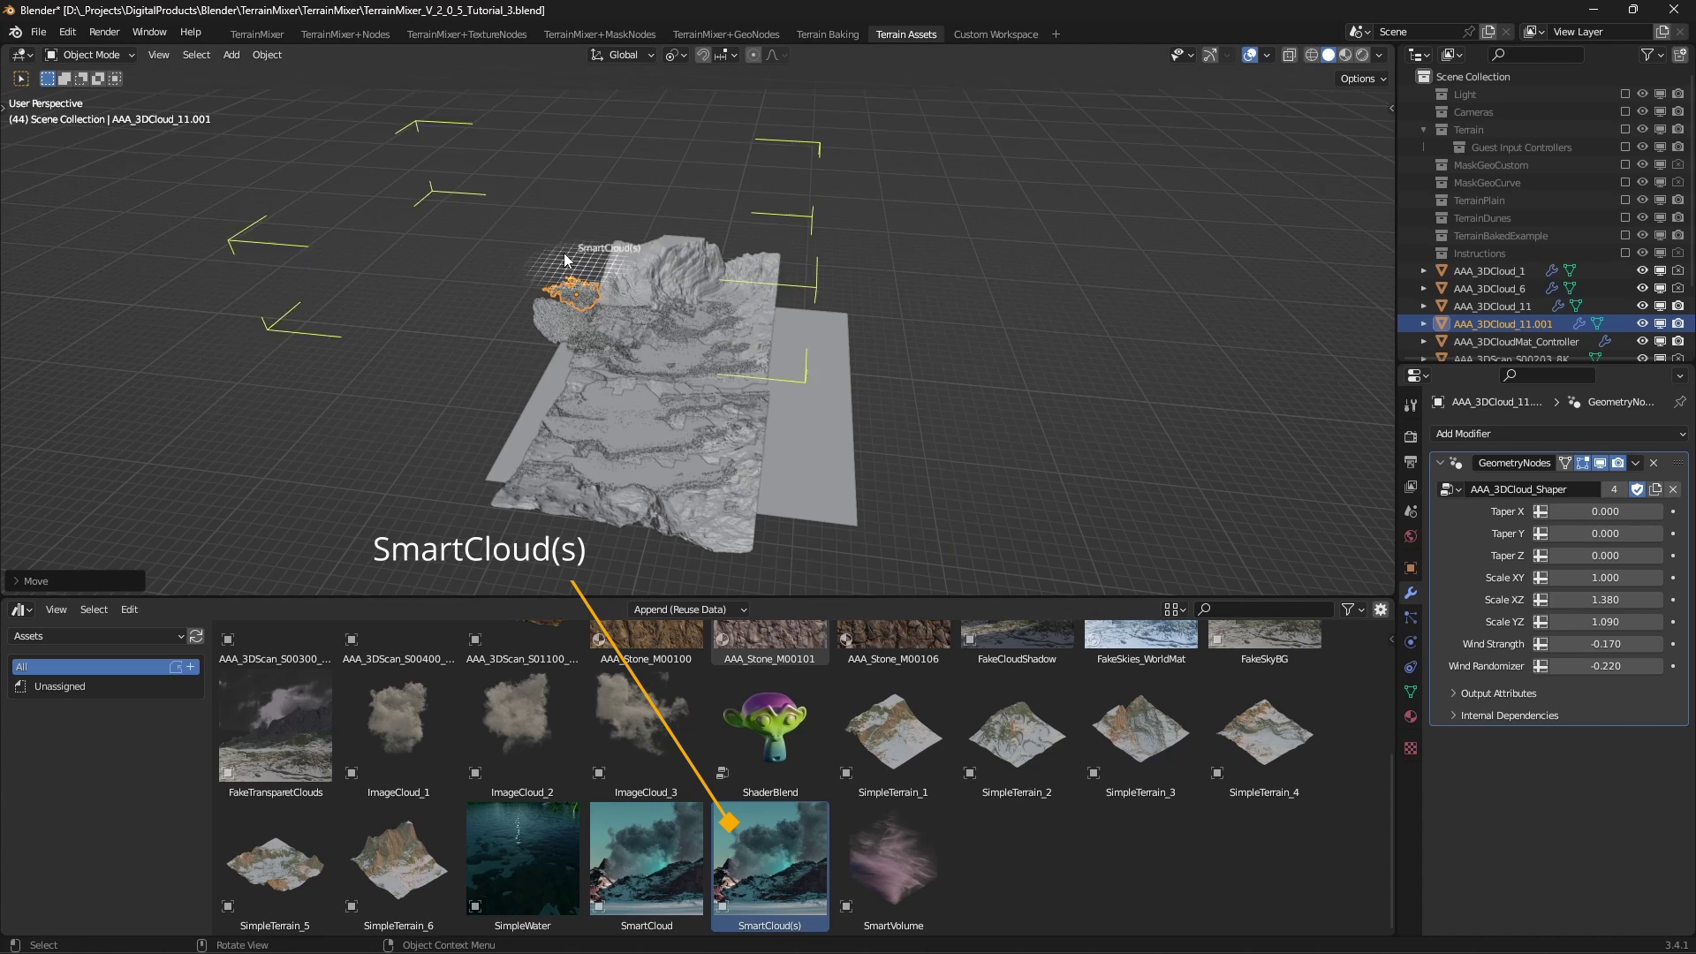
Place the SmartCloud(s) asset over the terrain and show the scene settings that hold the active camera.
left_click_drag(566, 259, 675, 236)
middle_click_drag(675, 236, 972, 494)
left_click(1411, 511)
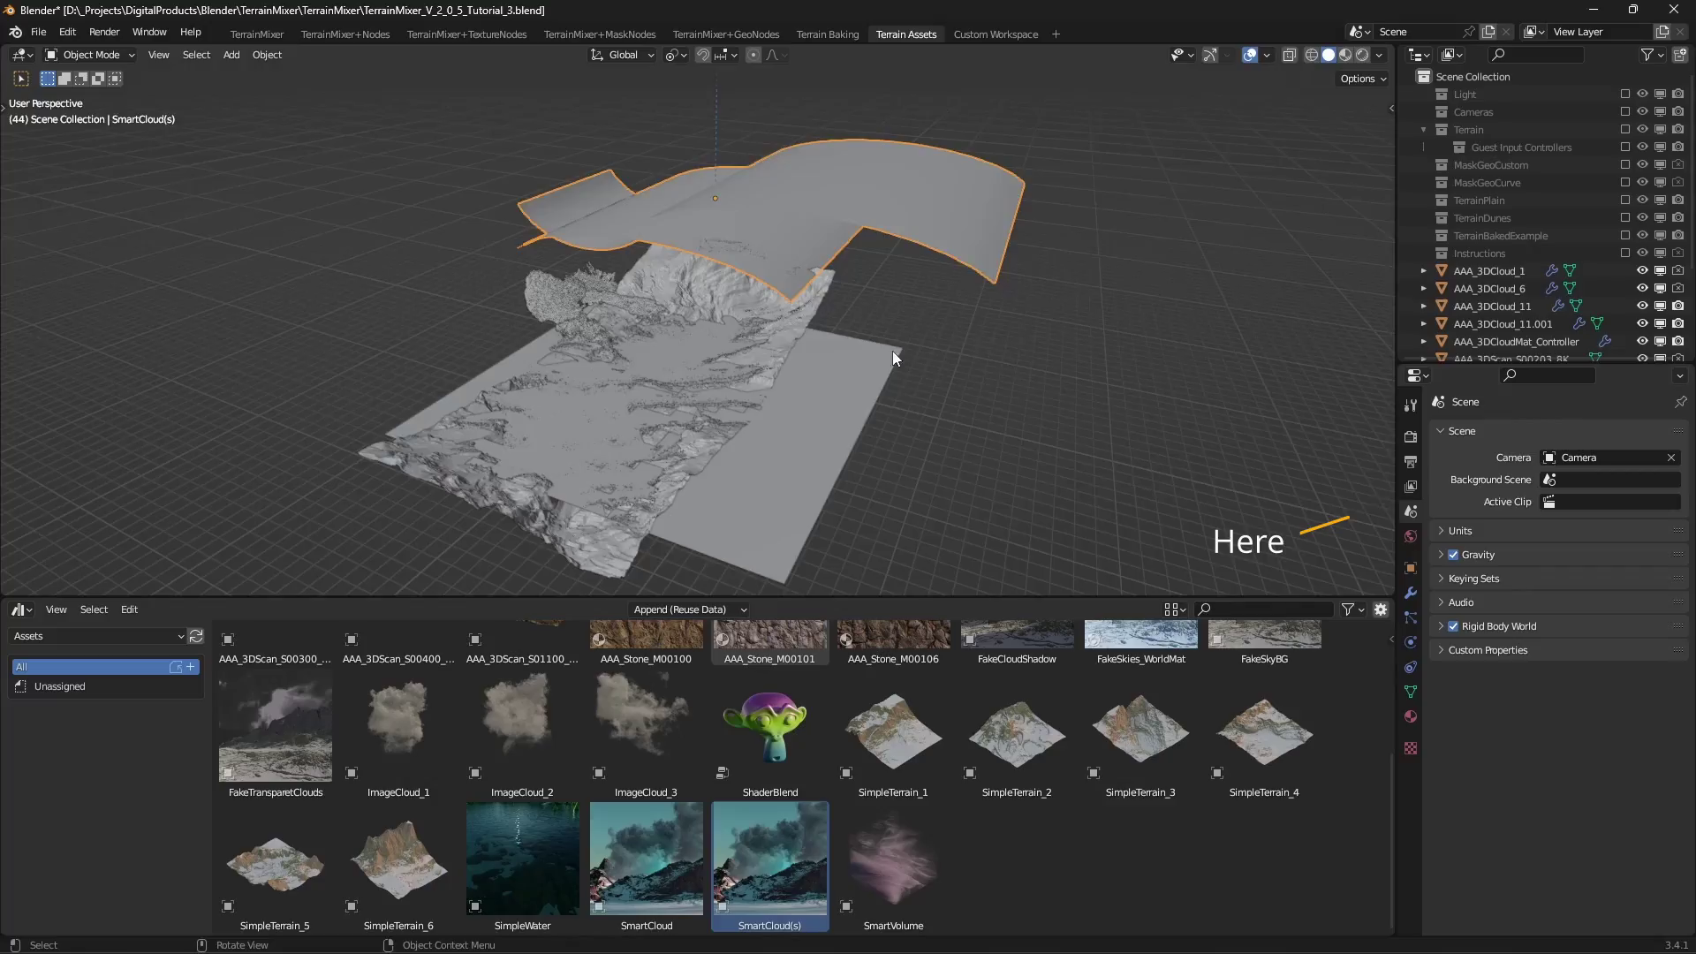
middle_click_drag(882, 378, 532, 134)
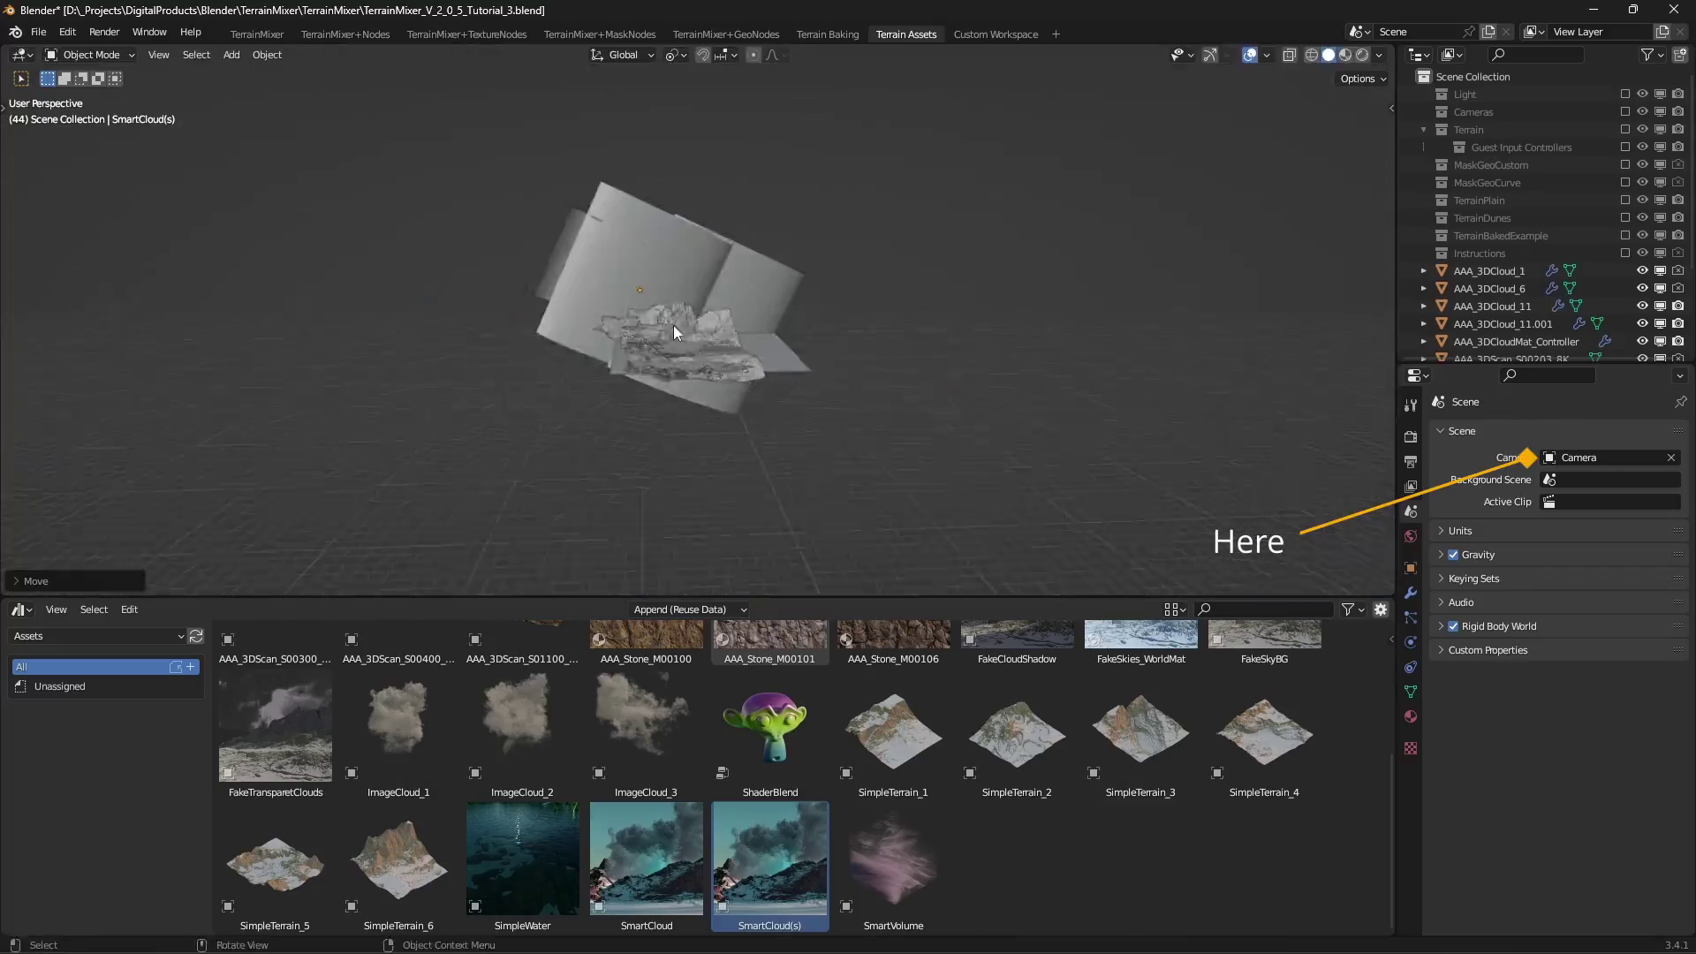
scroll(673, 326, "up", 5)
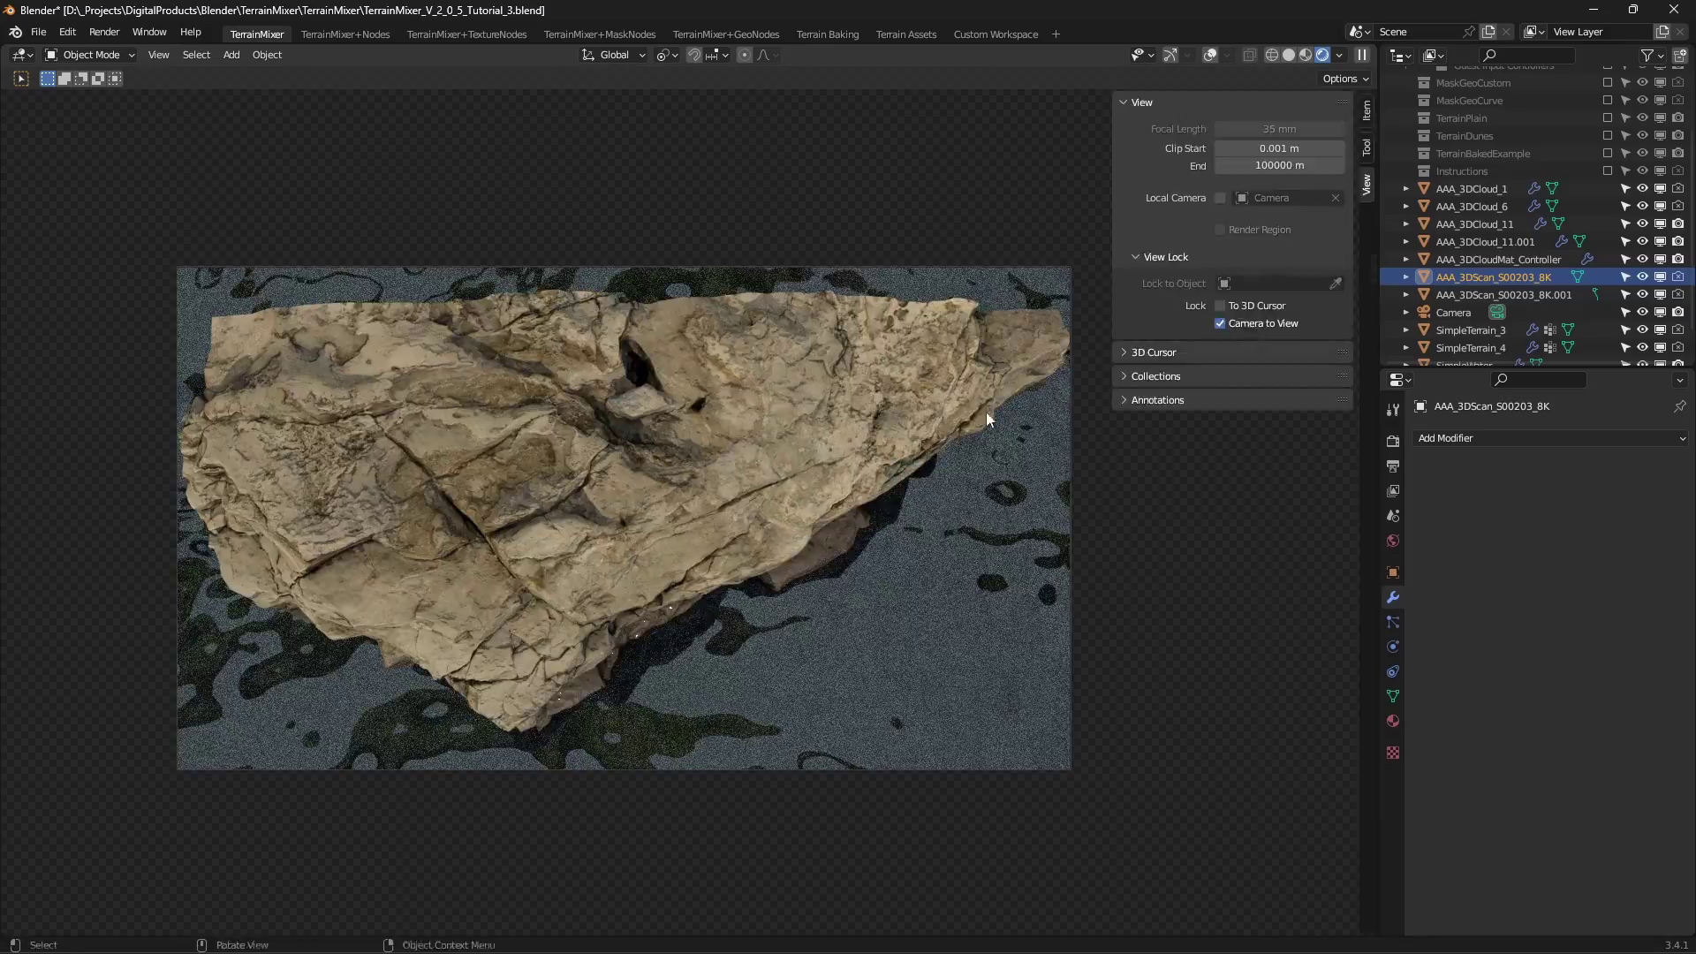
Frame the rock and mountains in the camera view and set the output Resolution X to 2560 px.
middle_click_drag(986, 411, 828, 425)
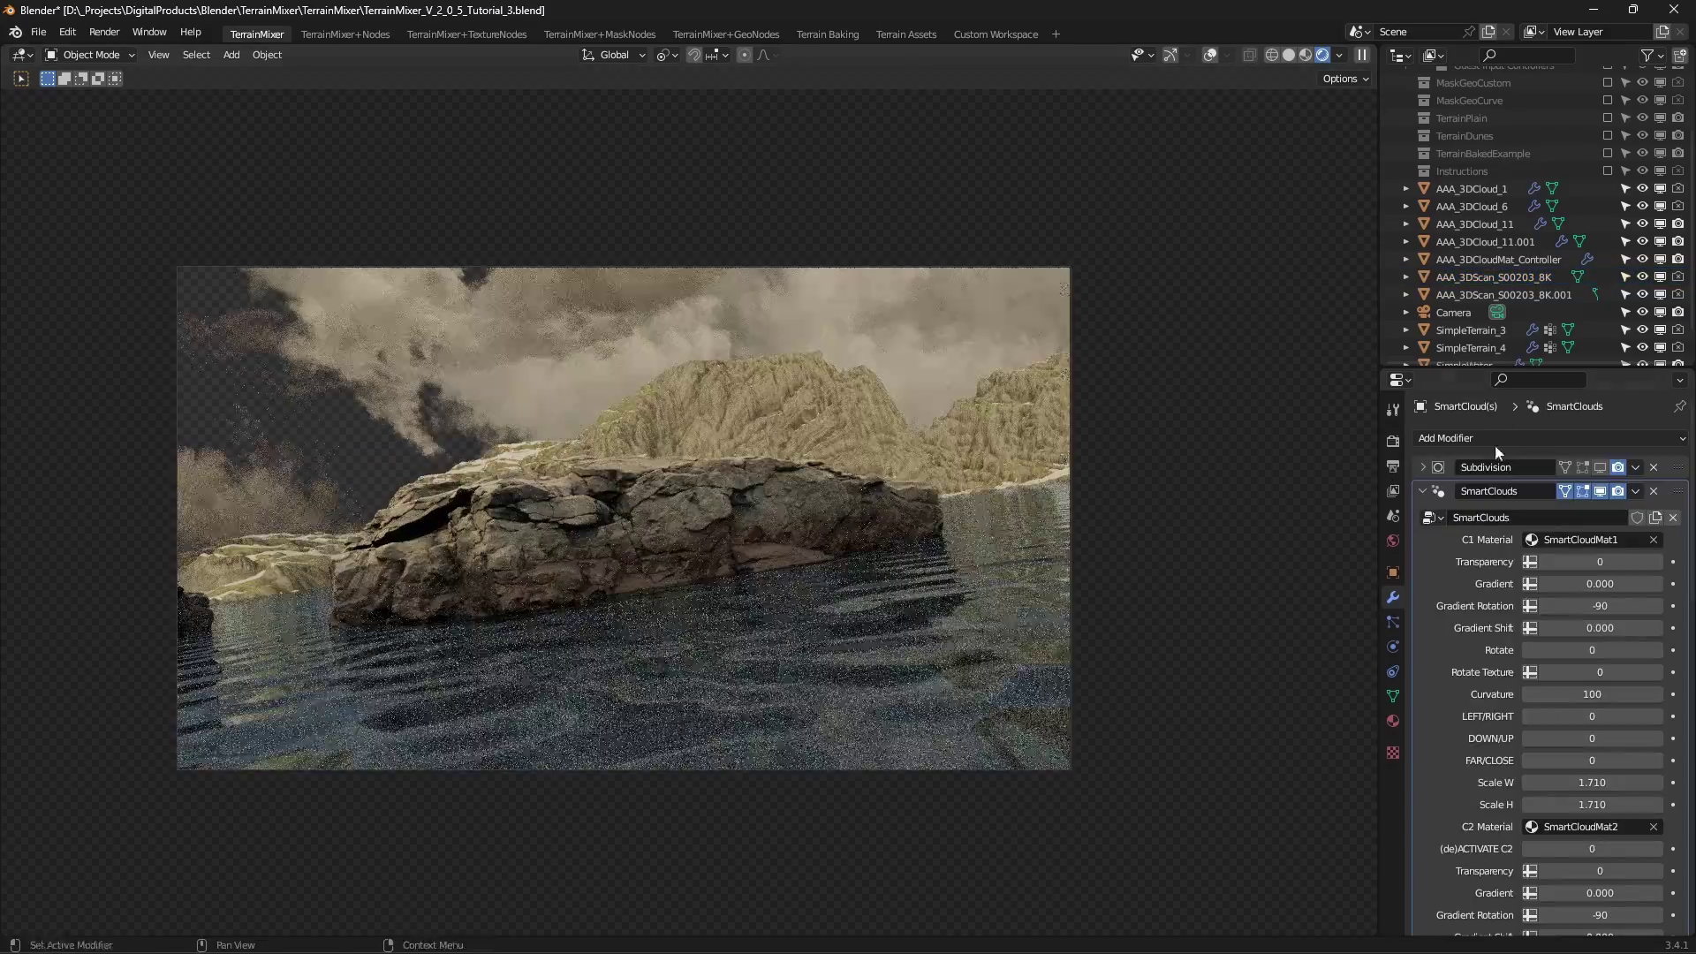
left_click(1393, 465)
left_click(1604, 462)
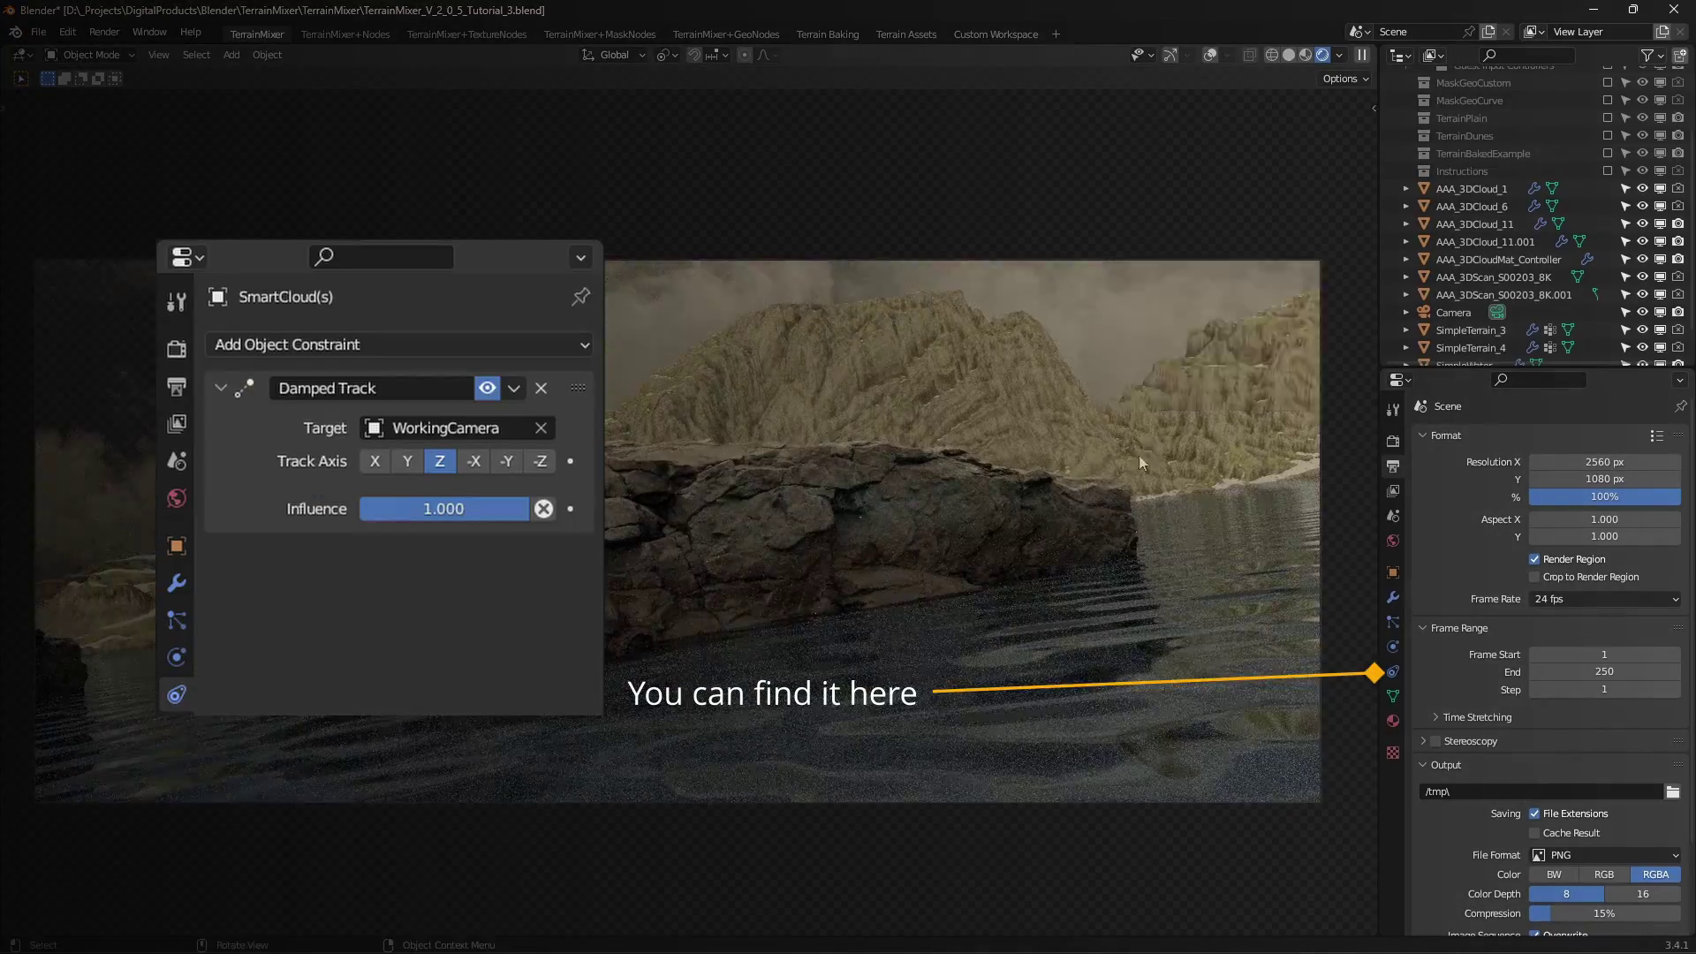
Hide the four AAA 3D cloud objects and shift the smart cloud layer with the LEFT/RIGHT value of its SmartClouds modifier.
scroll(1534, 265, "down", 2)
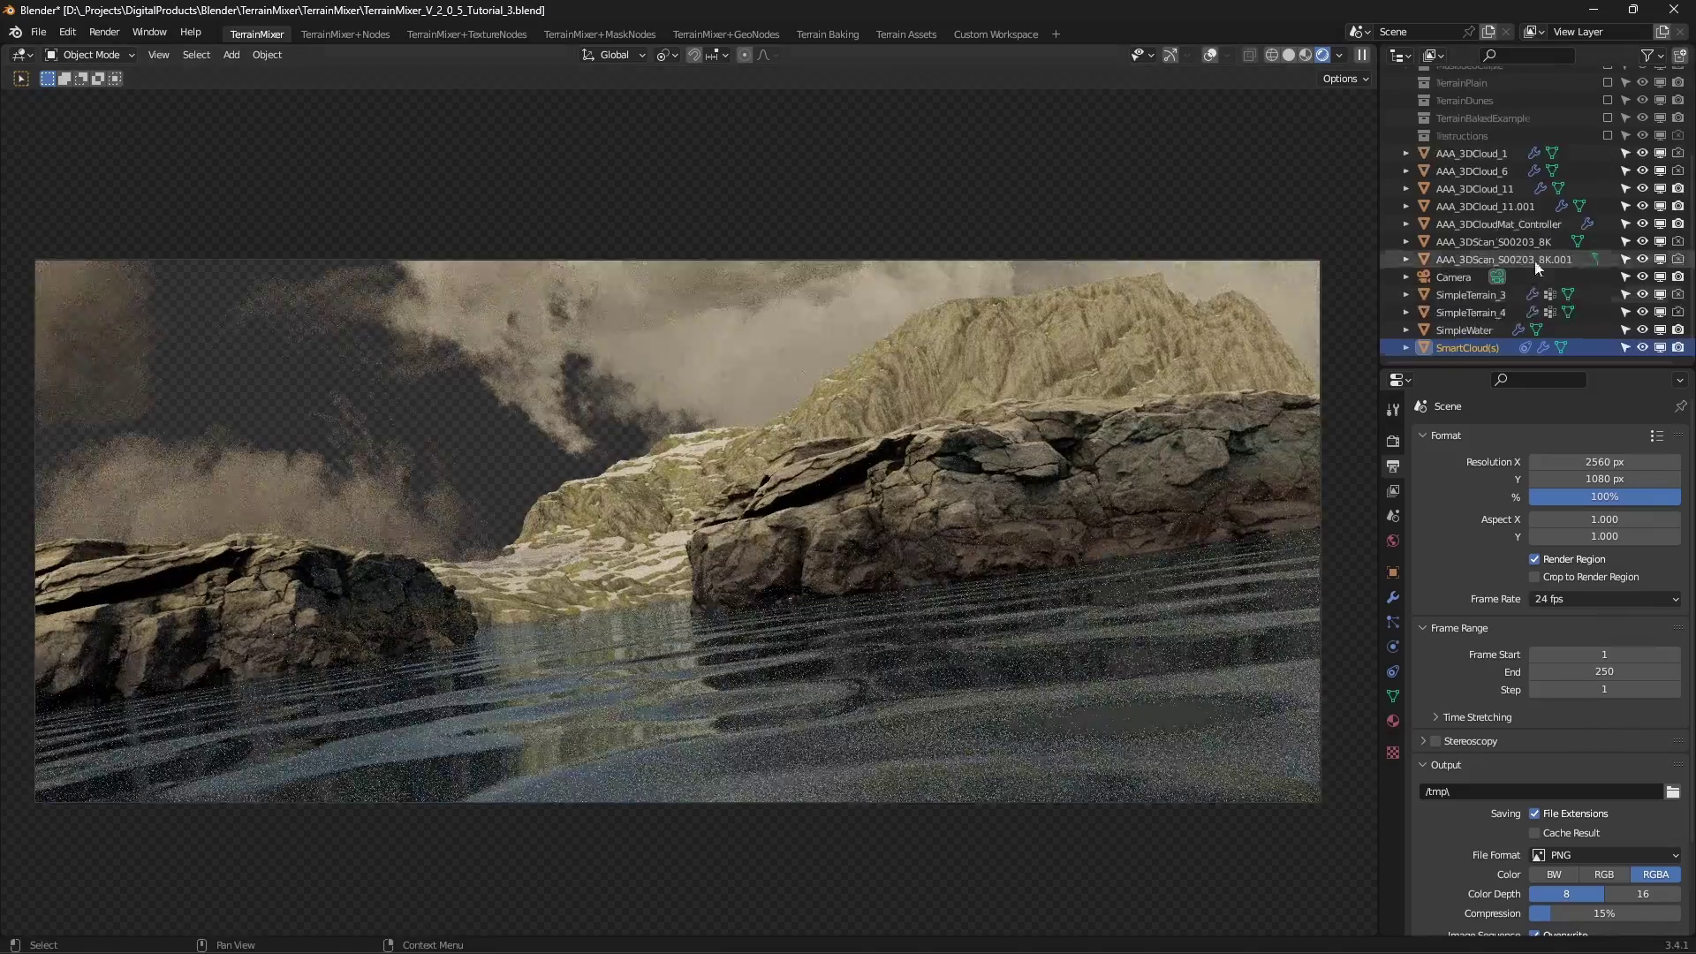
left_click_drag(1643, 153, 1643, 188)
left_click(1393, 598)
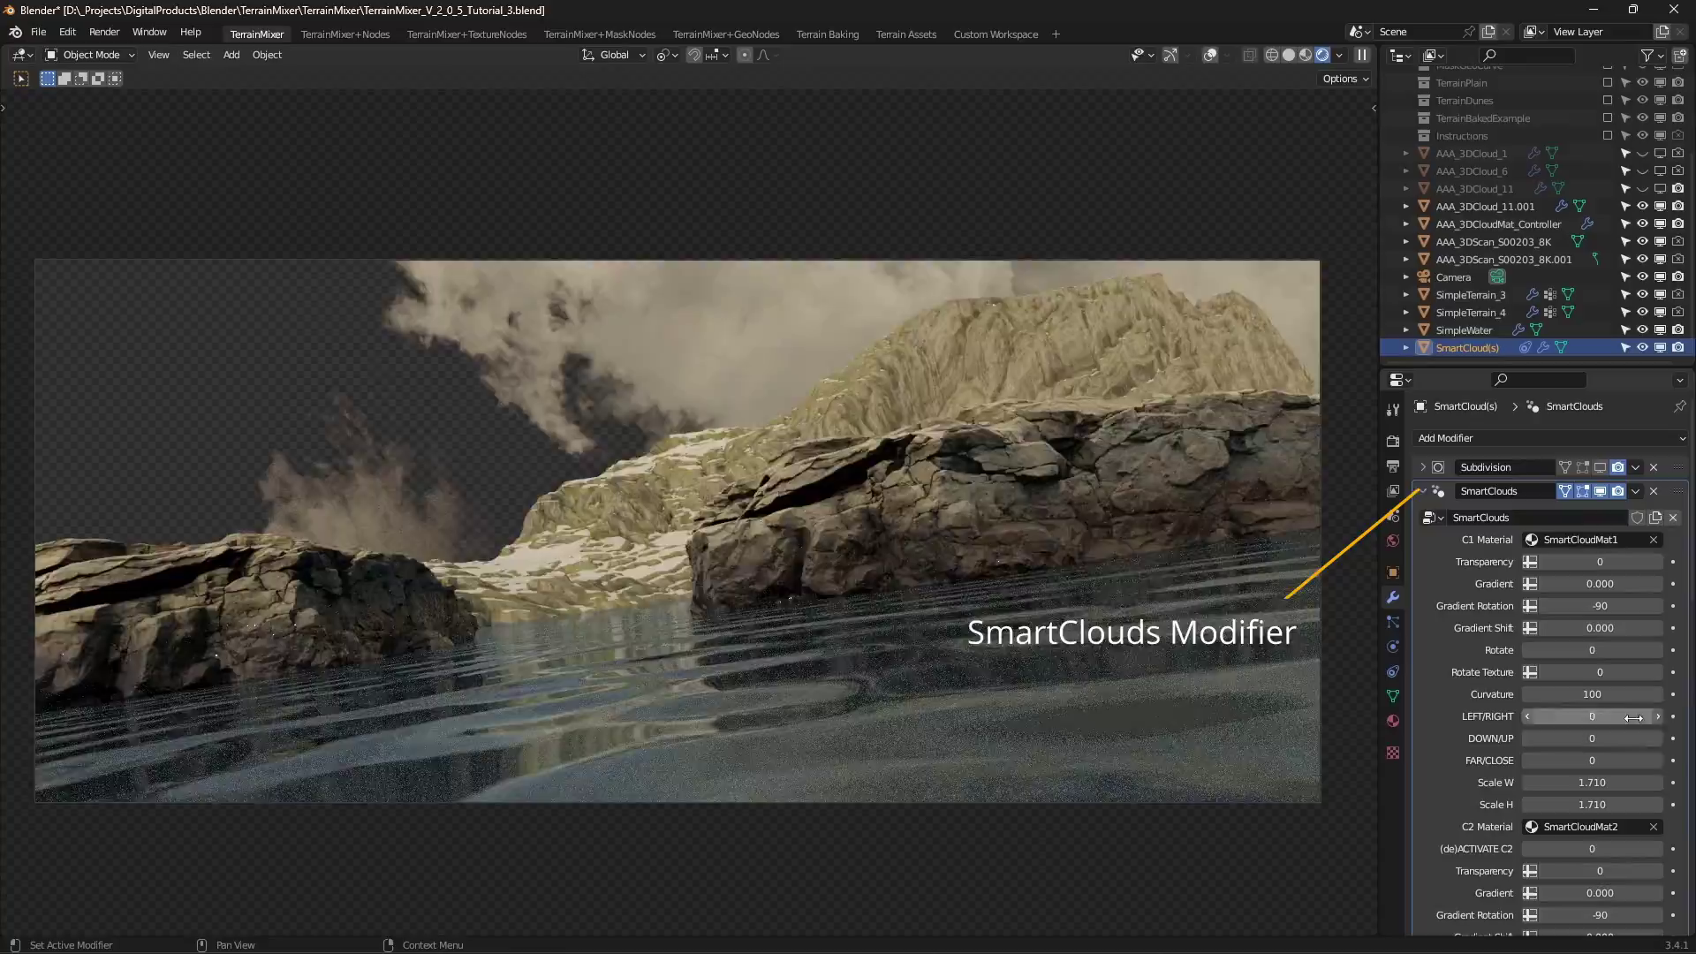
left_click_drag(1633, 717, 1502, 716)
left_click(1643, 206)
scroll(1555, 663, "down", 7)
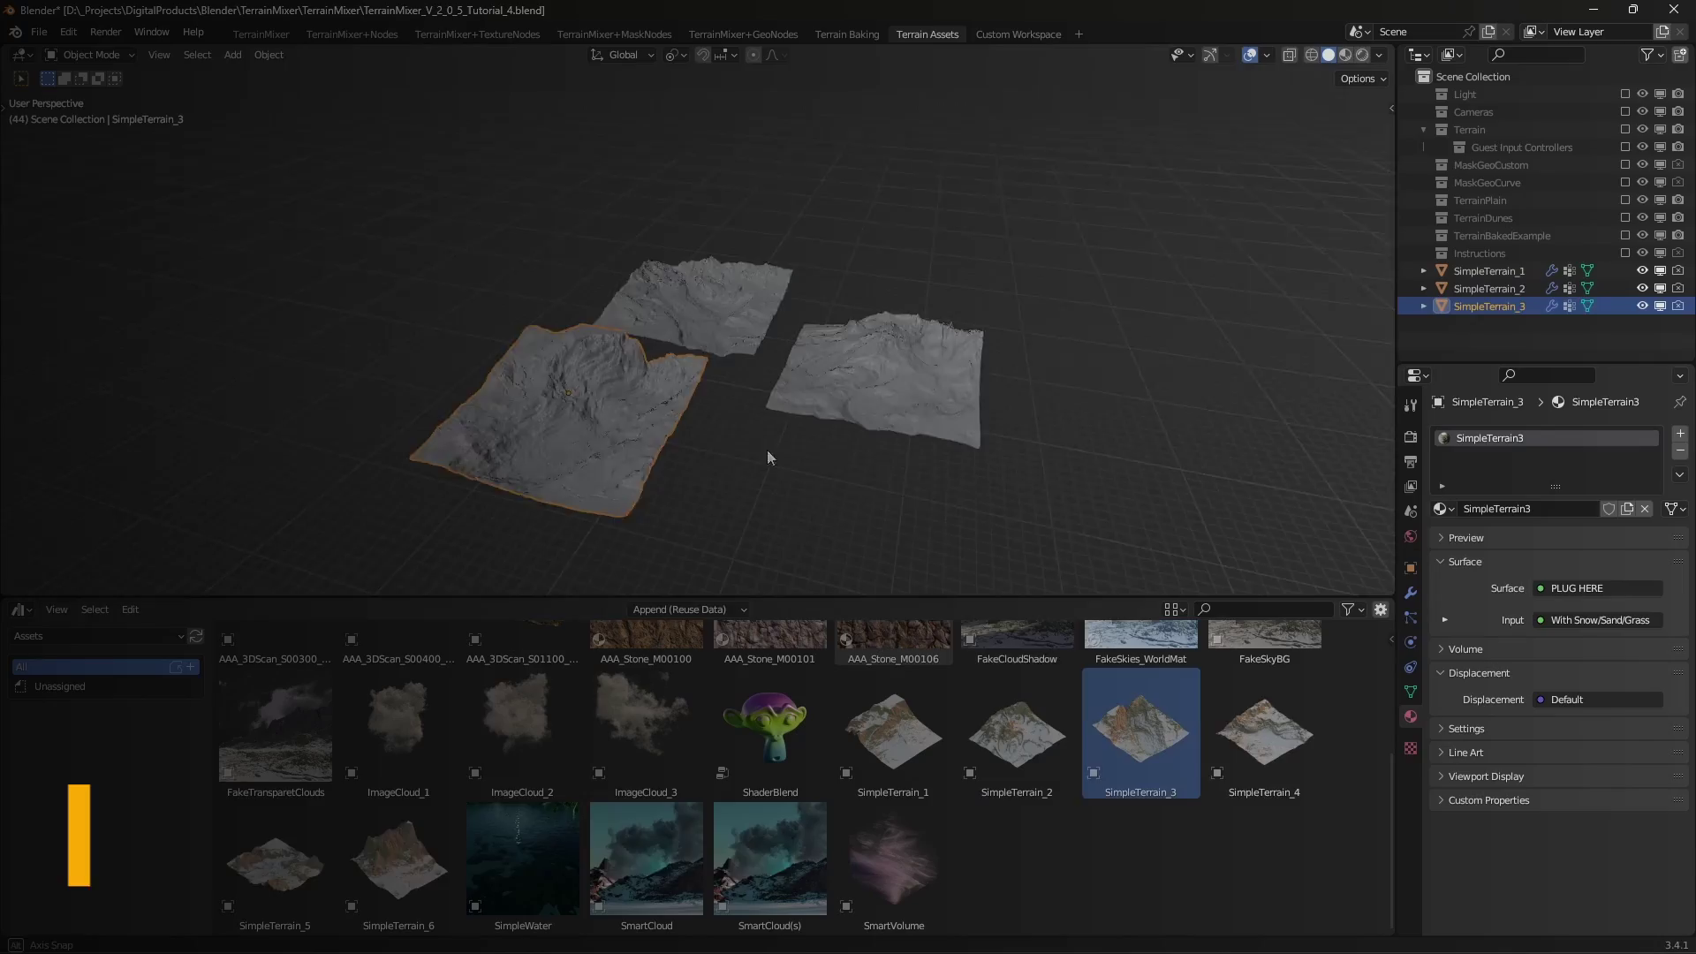
Place the SimpleTerrain_4 asset beside the three simple terrains already in the scene.
left_click_drag(1264, 733, 904, 458)
left_click_drag(580, 580, 583, 575)
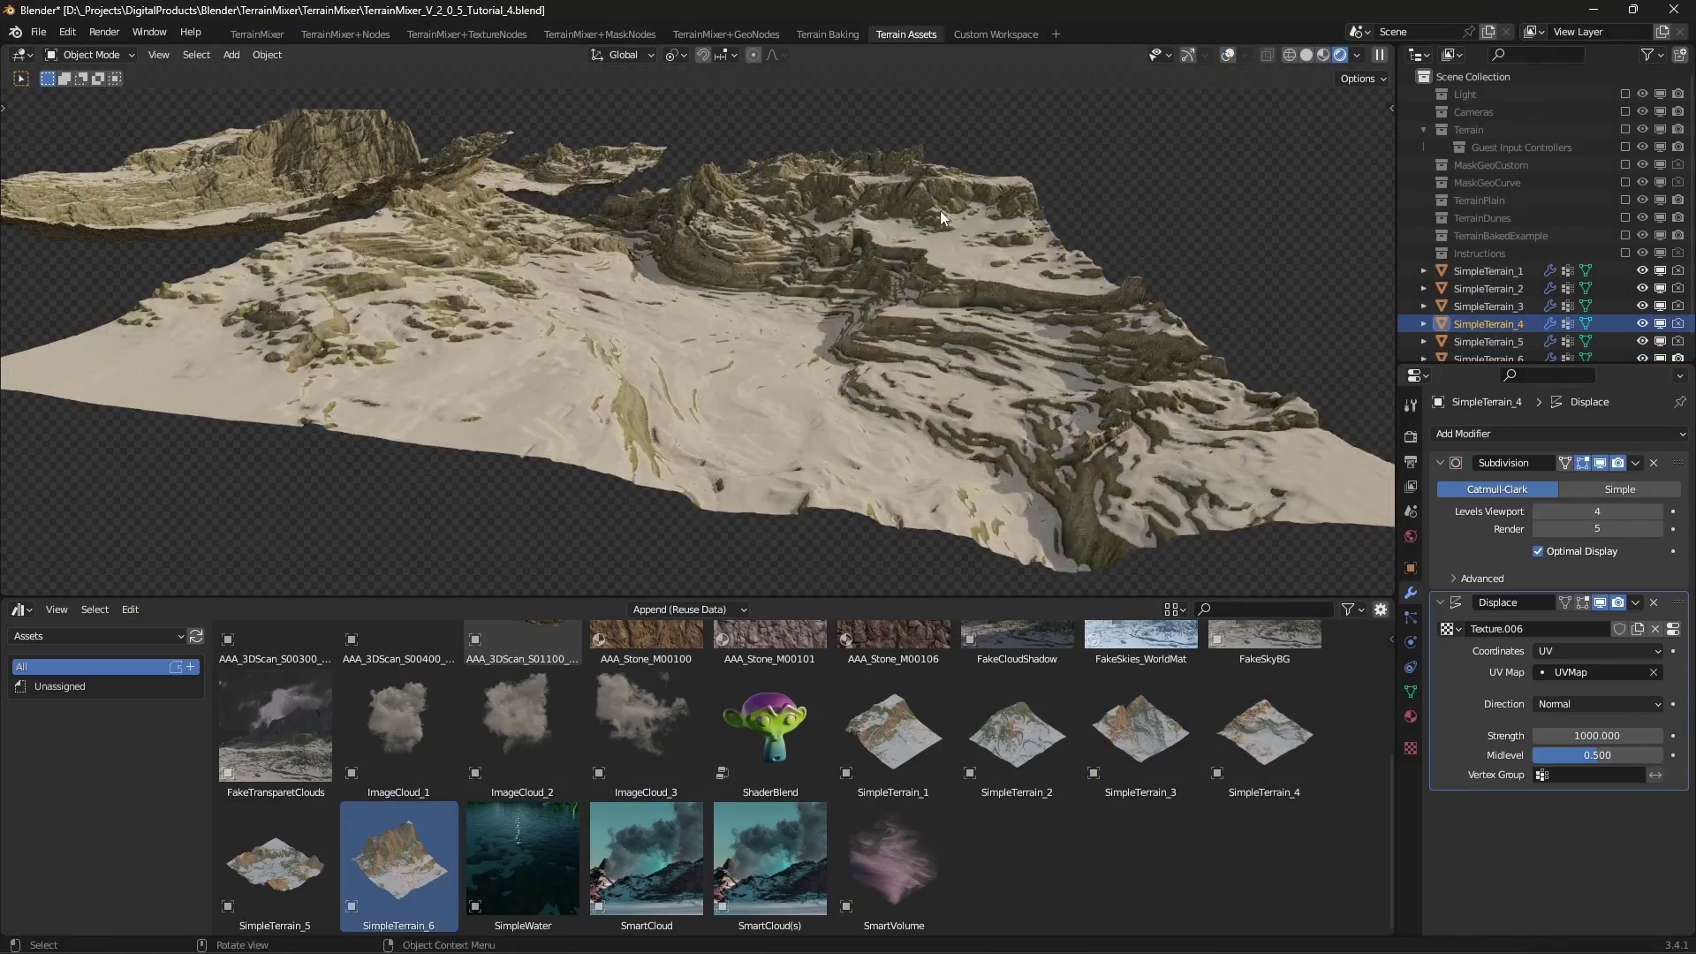
Set the Displace strength of SimpleTerrain_4 to 200 and restore it to 1000.
type("200")
key("Return")
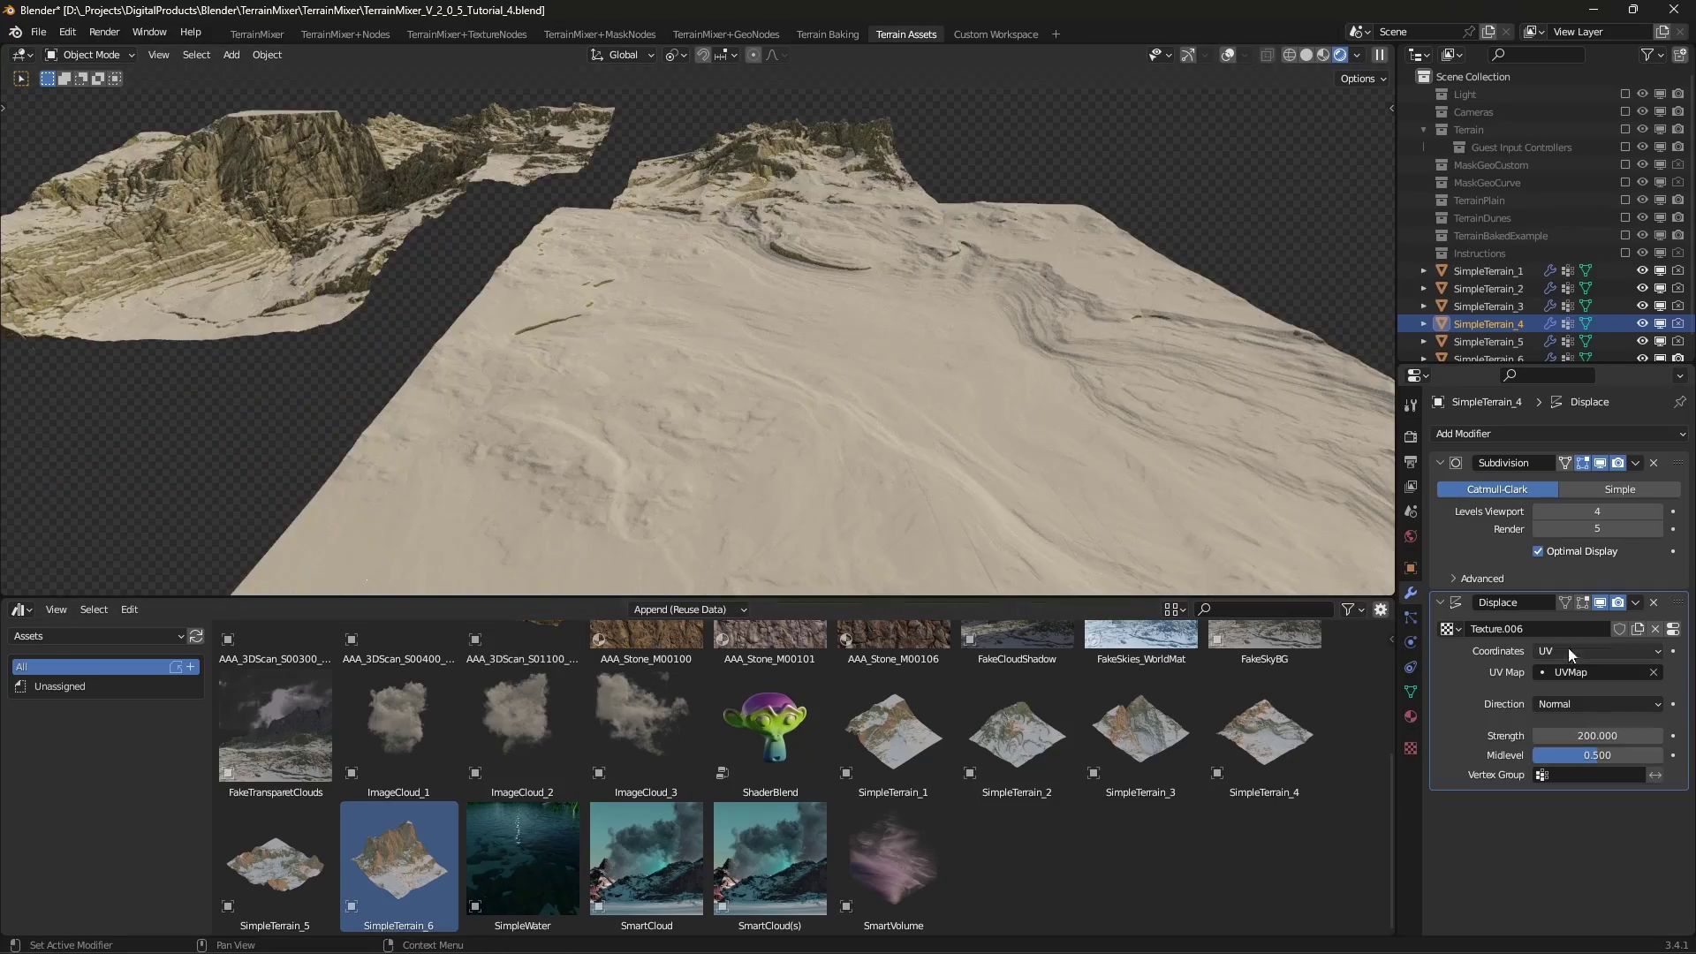
type("1000")
key("Return")
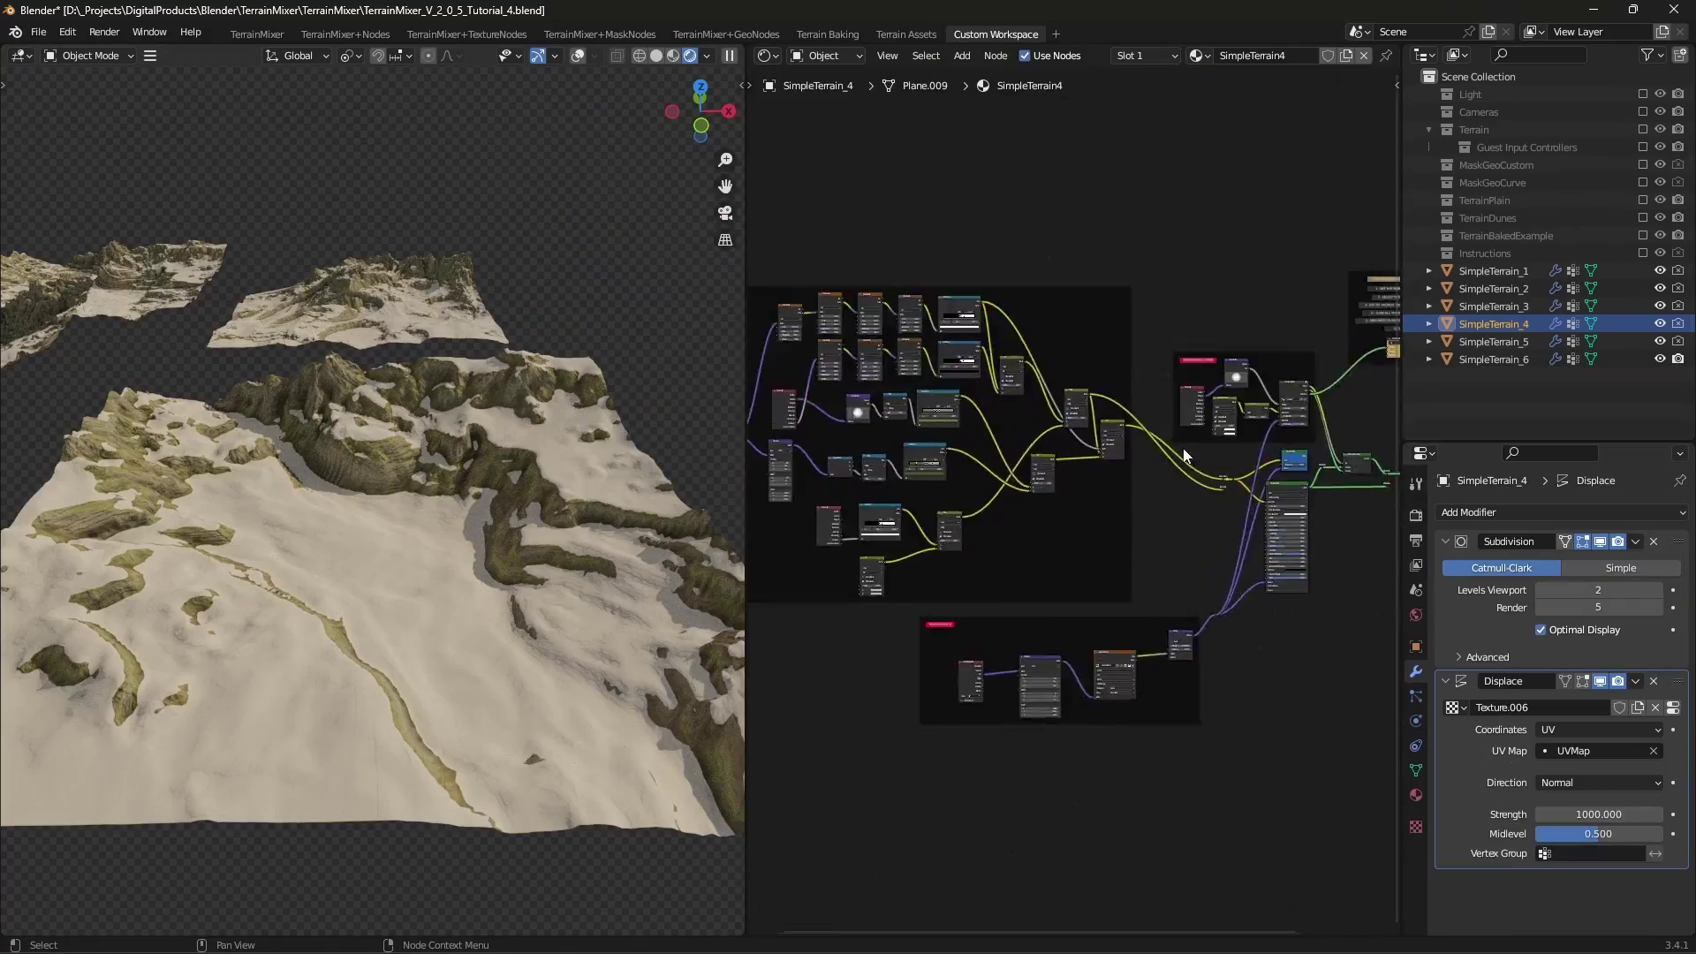
Change color A of the Snow/Sand Color node in the SimpleTerrain_4 material to green.
scroll(1054, 522, "up", 3)
middle_click_drag(1053, 522, 1078, 529)
left_click(987, 457)
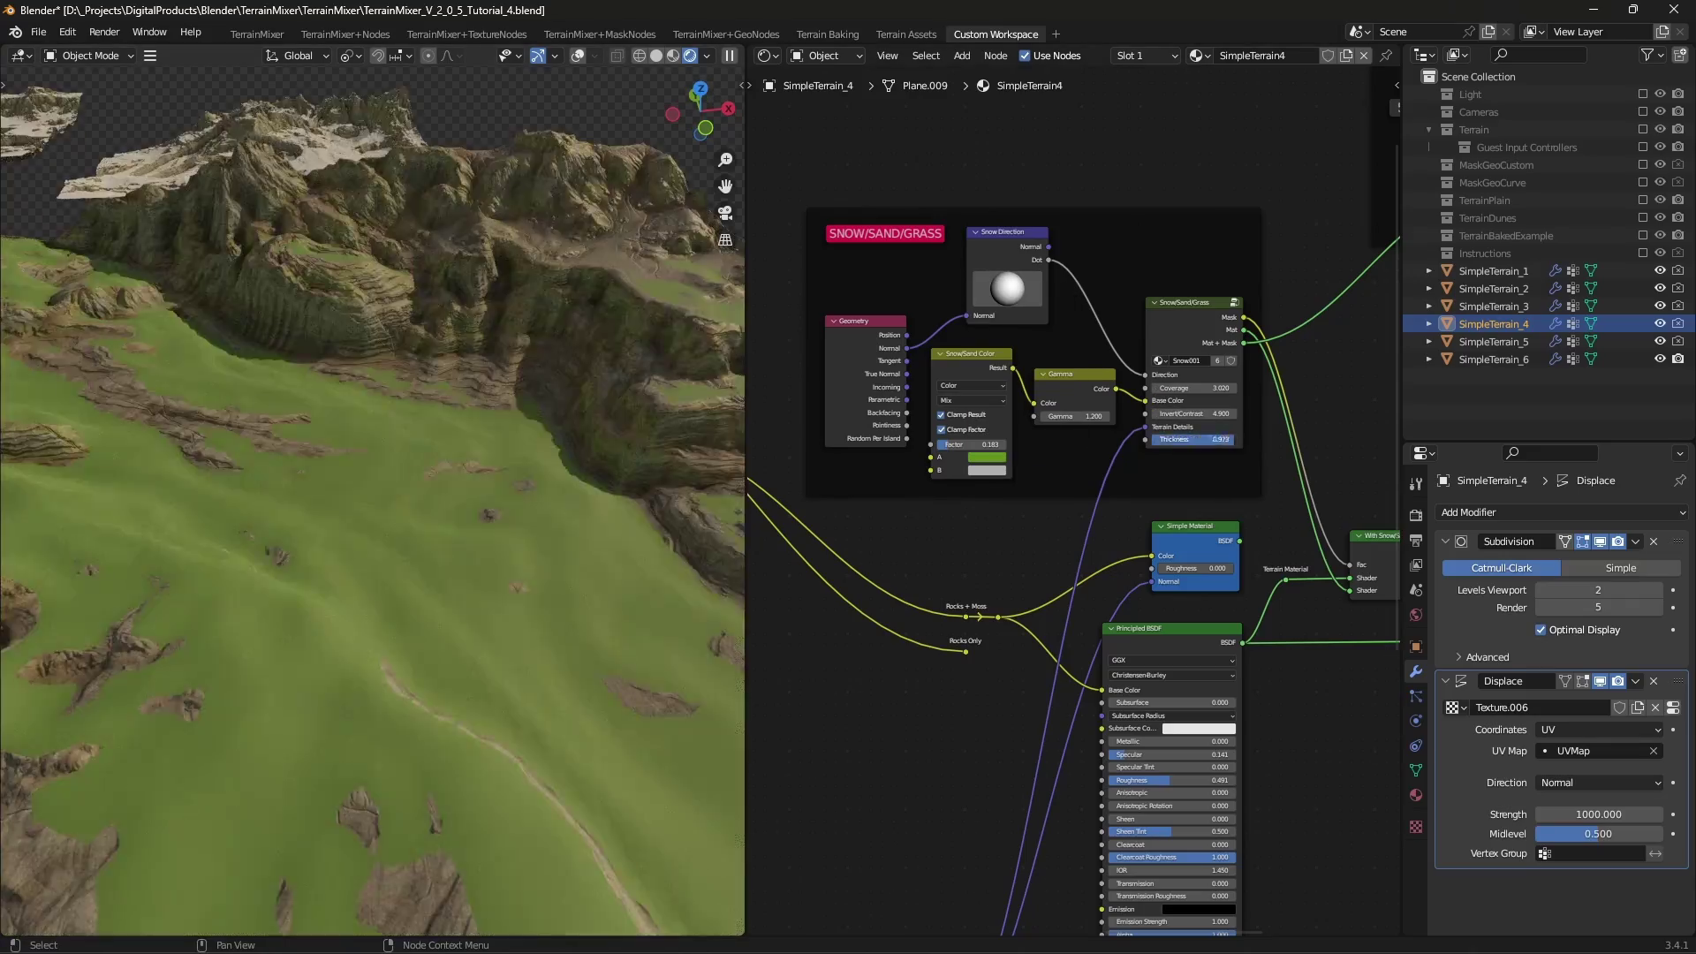
scroll(1251, 597, "down", 2)
middle_click_drag(1250, 597, 898, 749)
scroll(898, 749, "up", 2)
middle_click_drag(1126, 627, 1104, 371)
scroll(1105, 371, "down", 1)
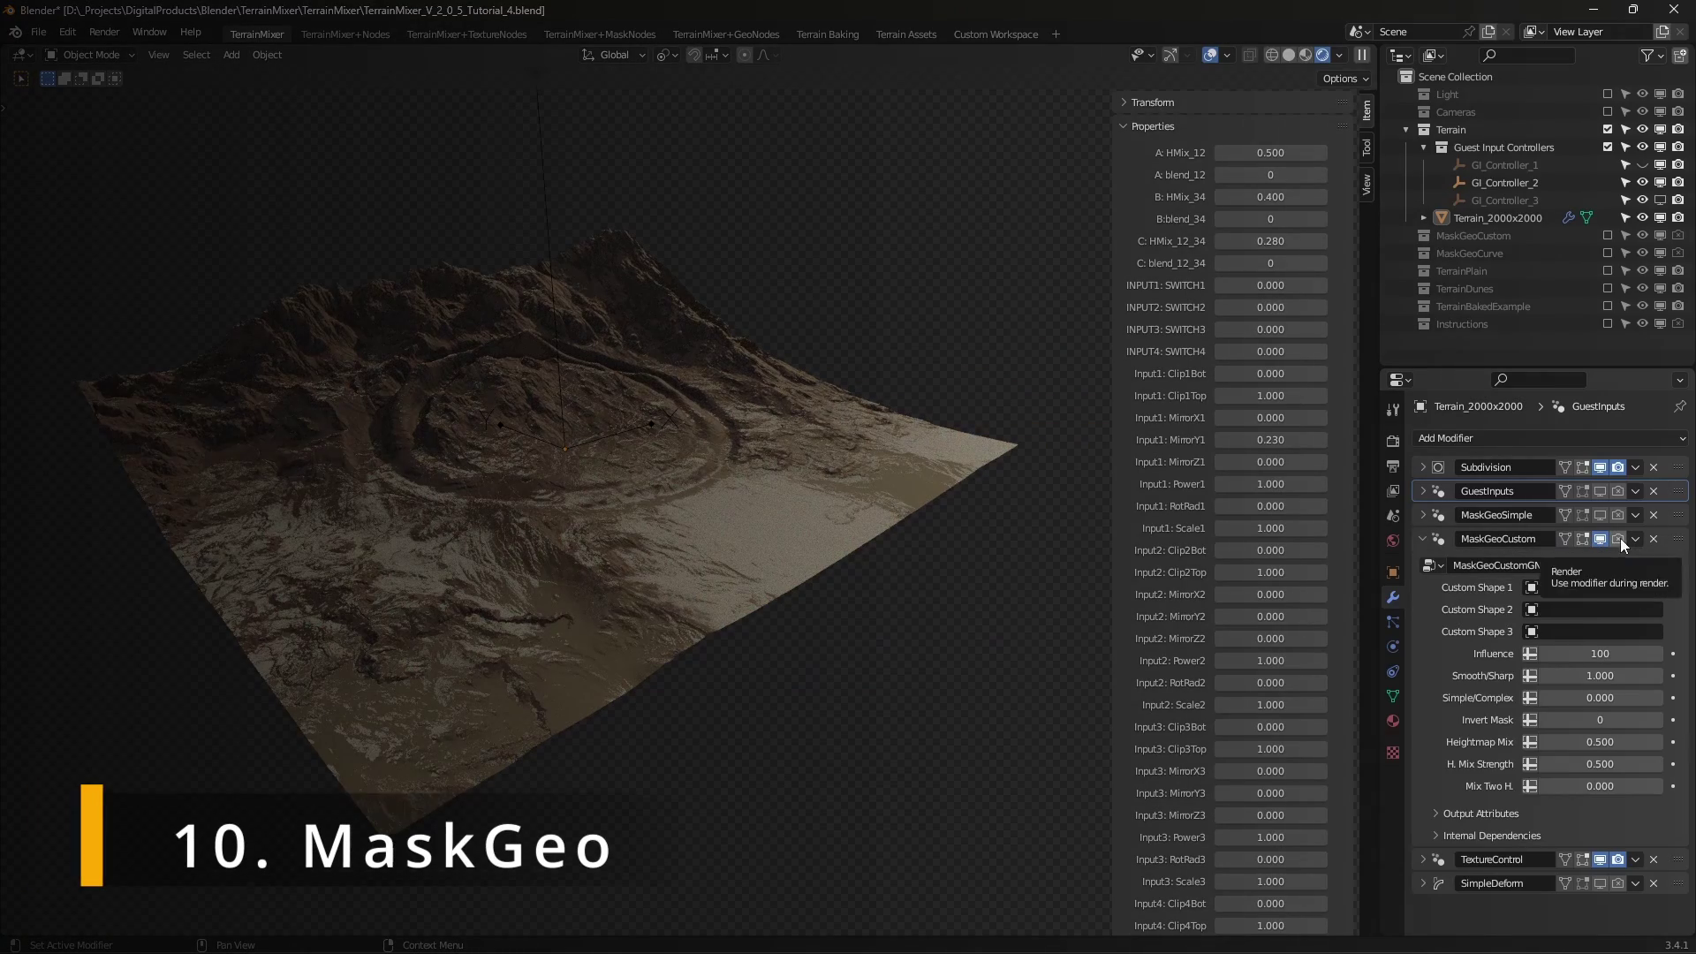
Select the MaskSphere object and move it along the Z axis.
left_click(1475, 271)
key("g")
key("z")
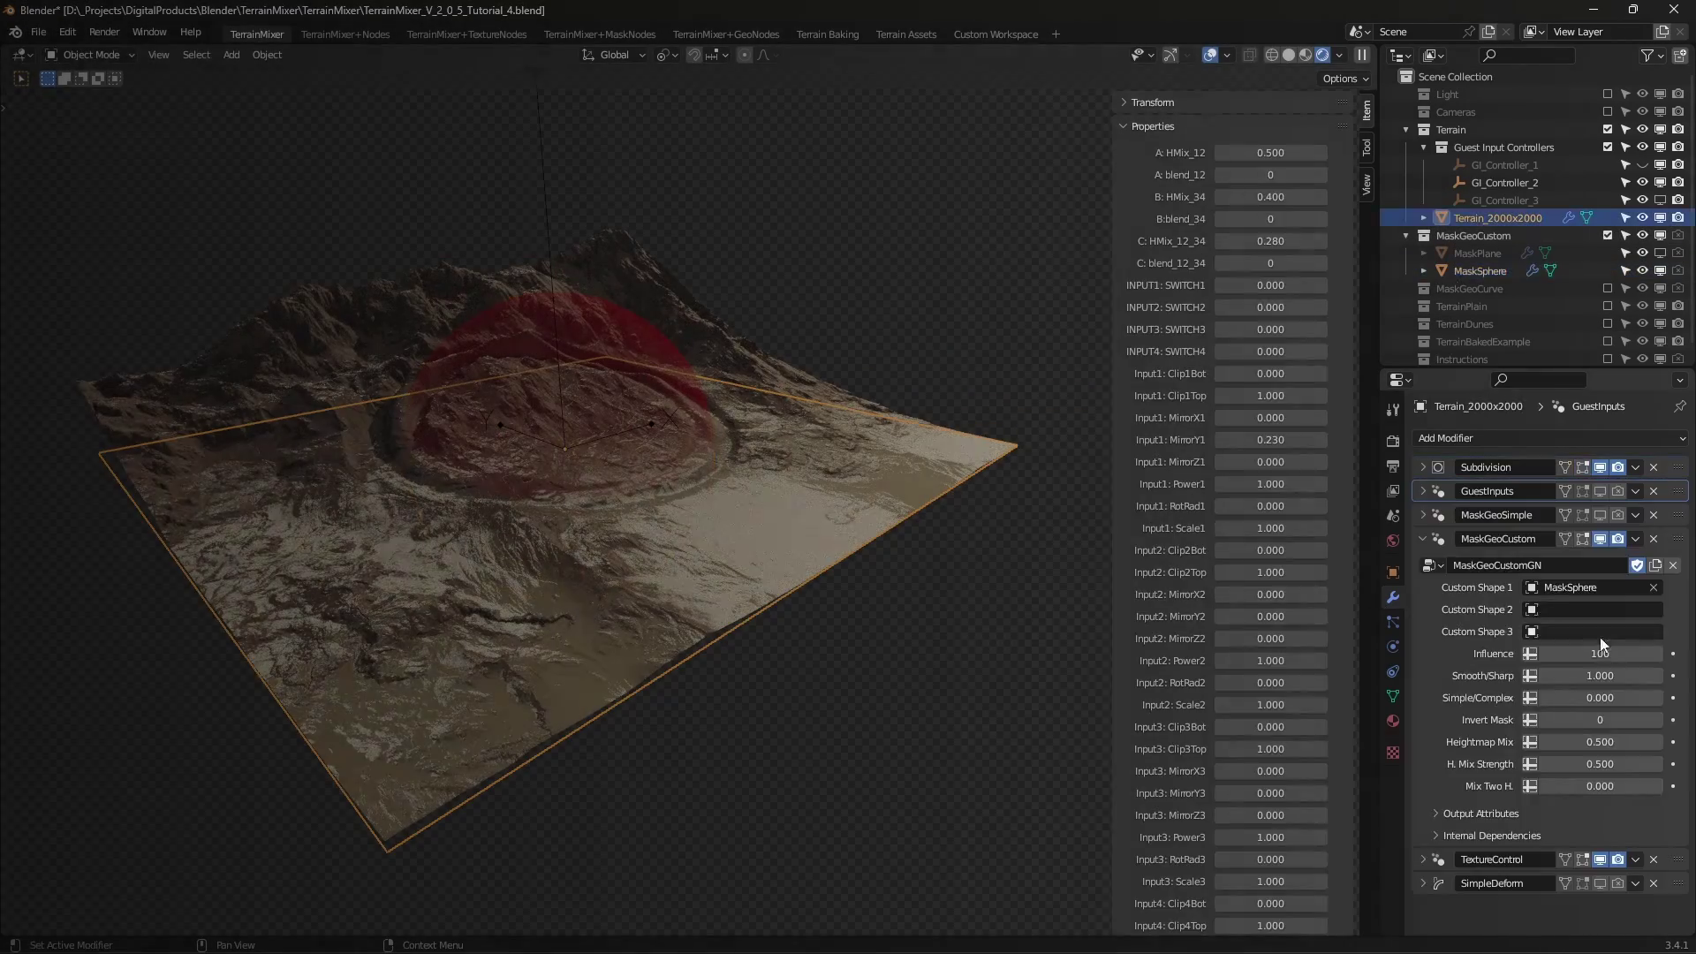
Assign MaskPlane as Custom Shape 1 of the terrain's MaskGeoCustom modifier and scale the plane by 1.169 overall and 1.872 along X.
left_click(1586, 588)
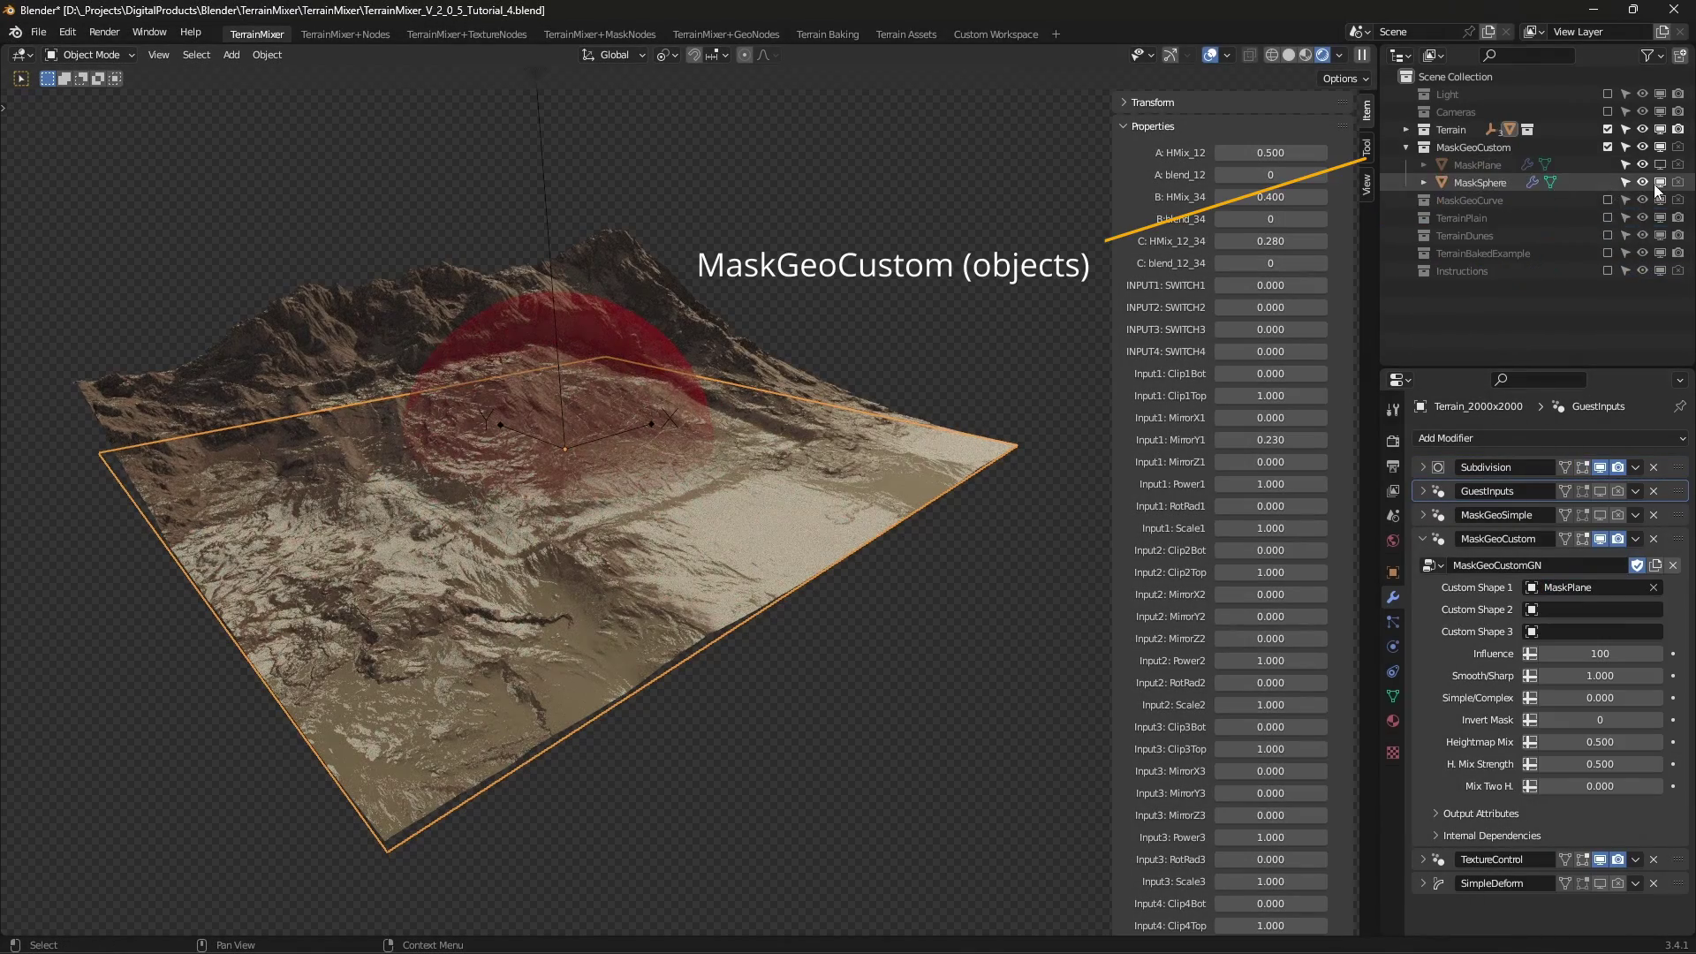
left_click(1477, 165)
key("s")
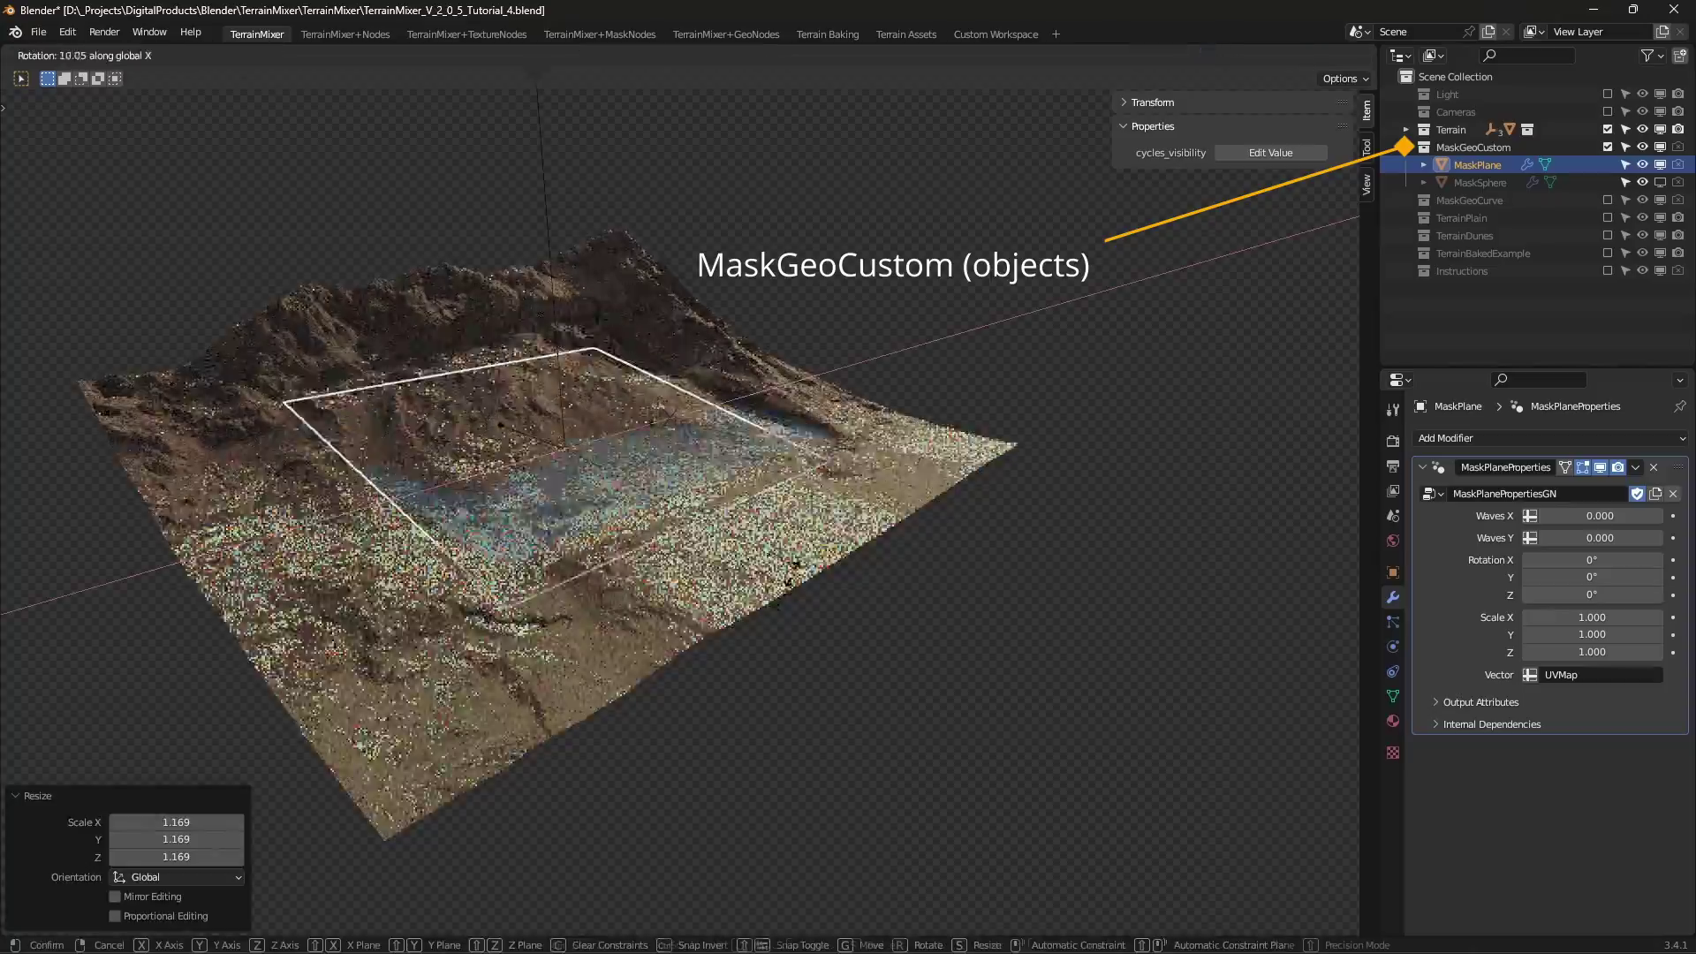
key("s")
key("x")
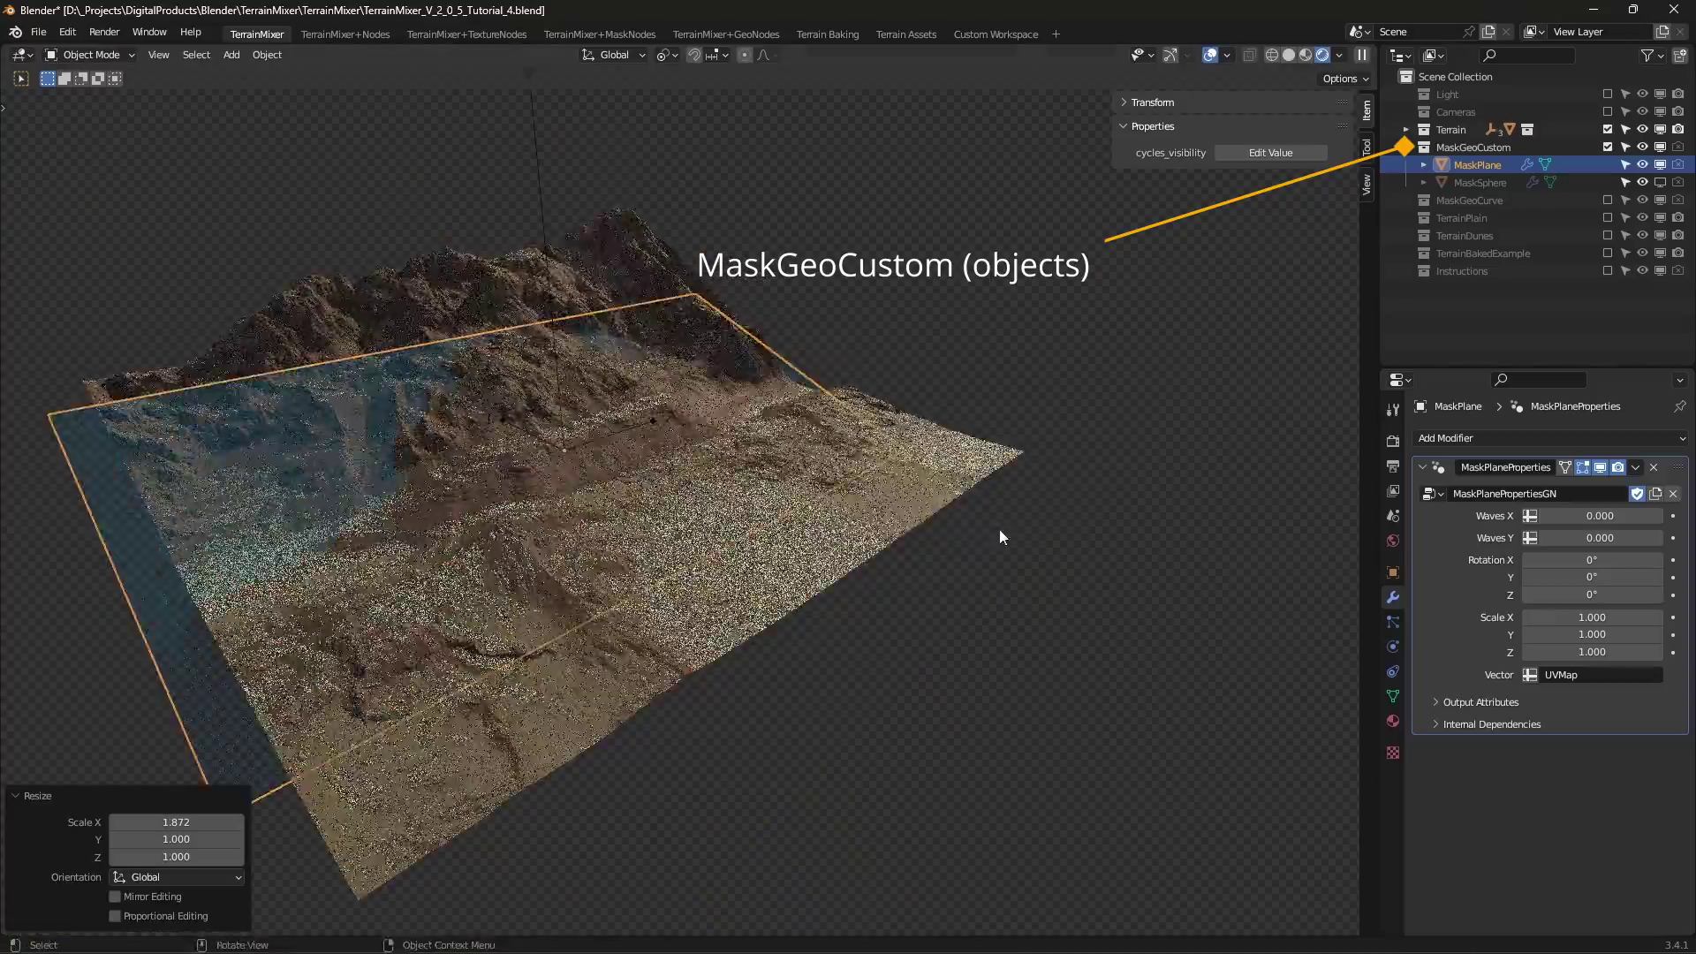
left_click(1027, 524)
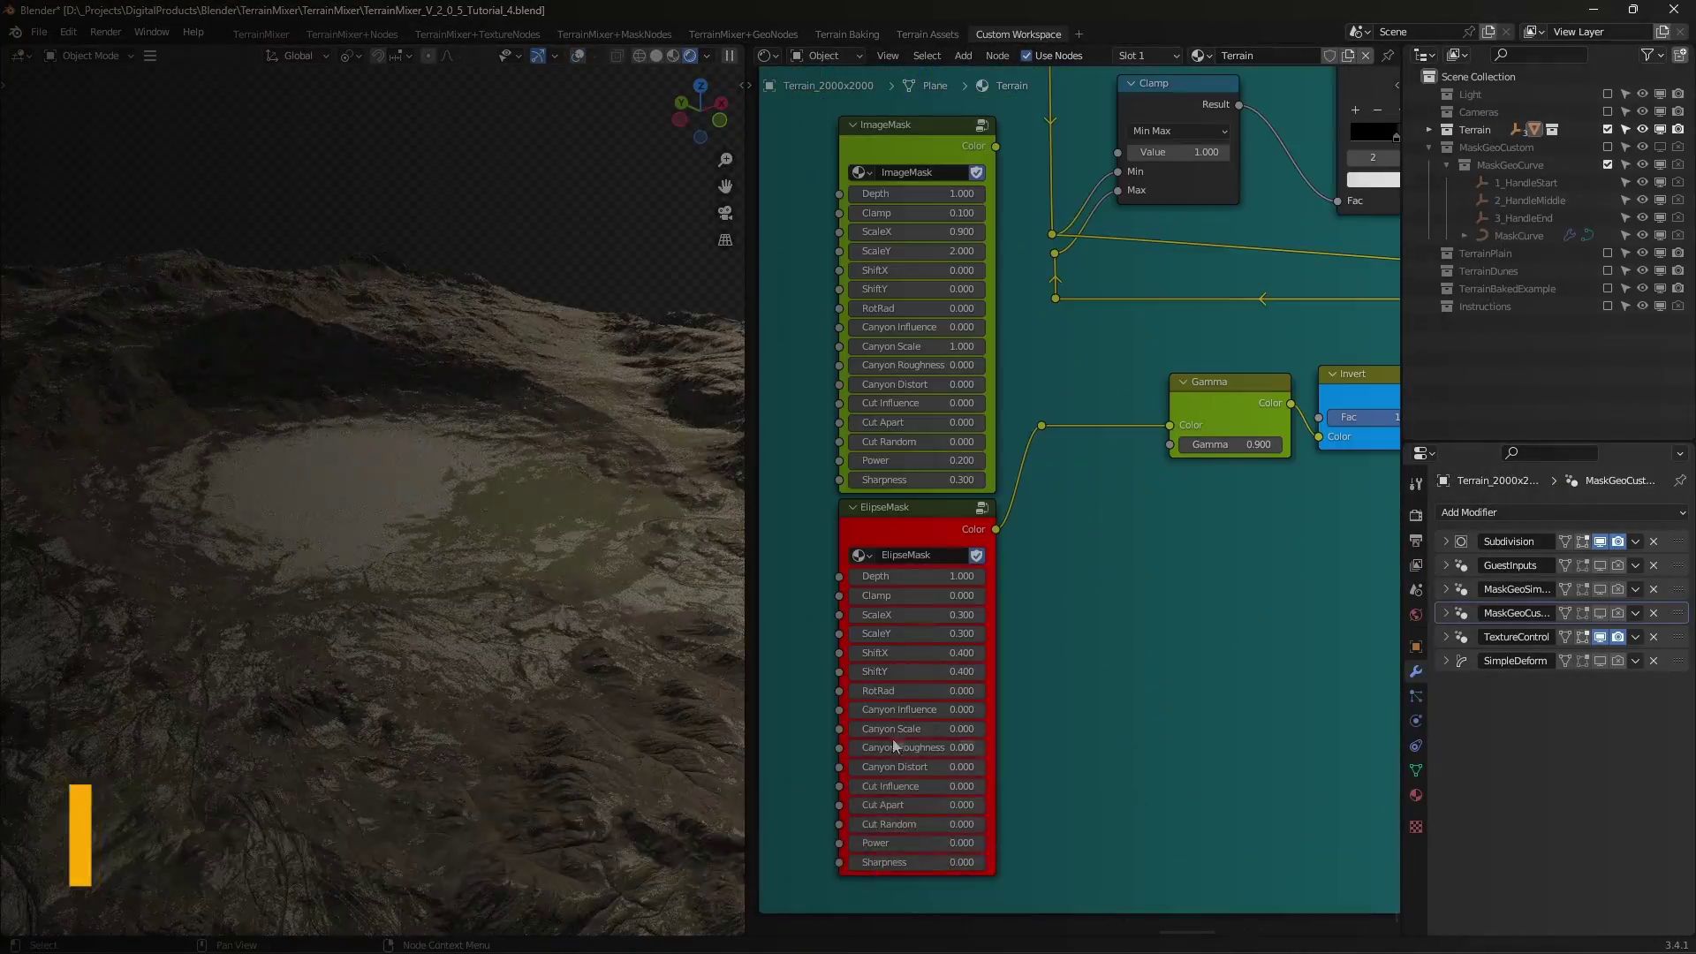
Increase the Canyon Influence of the ElipseMask node in the Terrain material.
left_click_drag(895, 710, 919, 710)
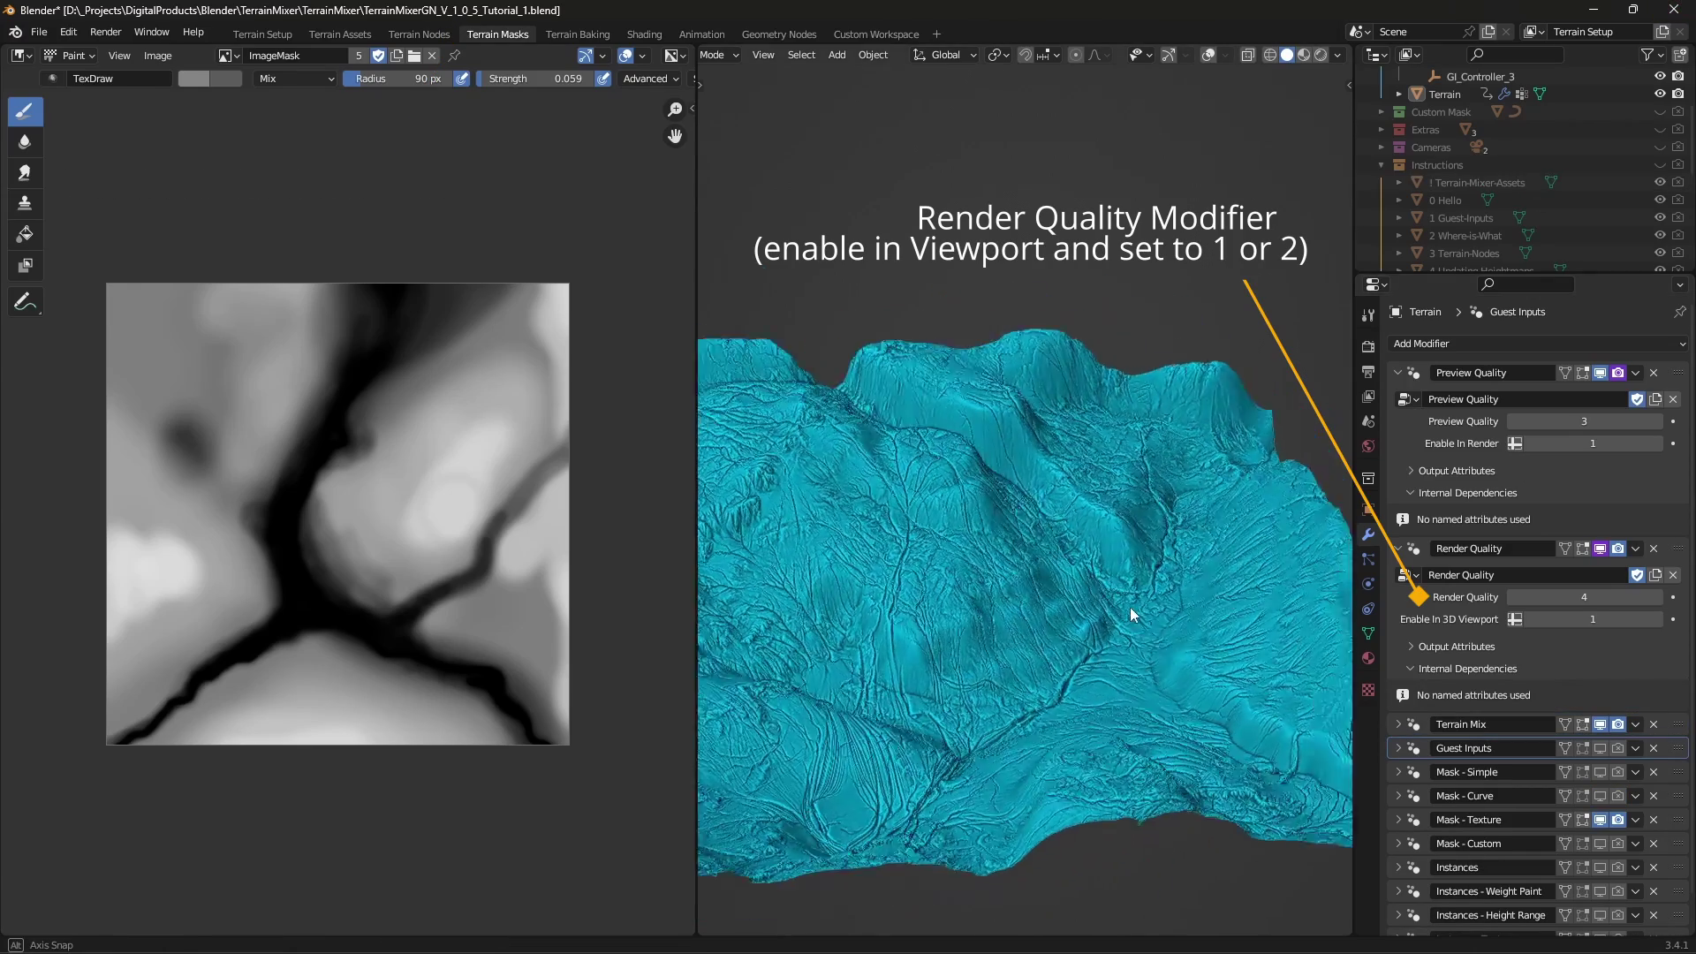
Reduce the terrain's Render Quality modifier value to 3 and lower, viewing the surface at each level.
left_click(1505, 598)
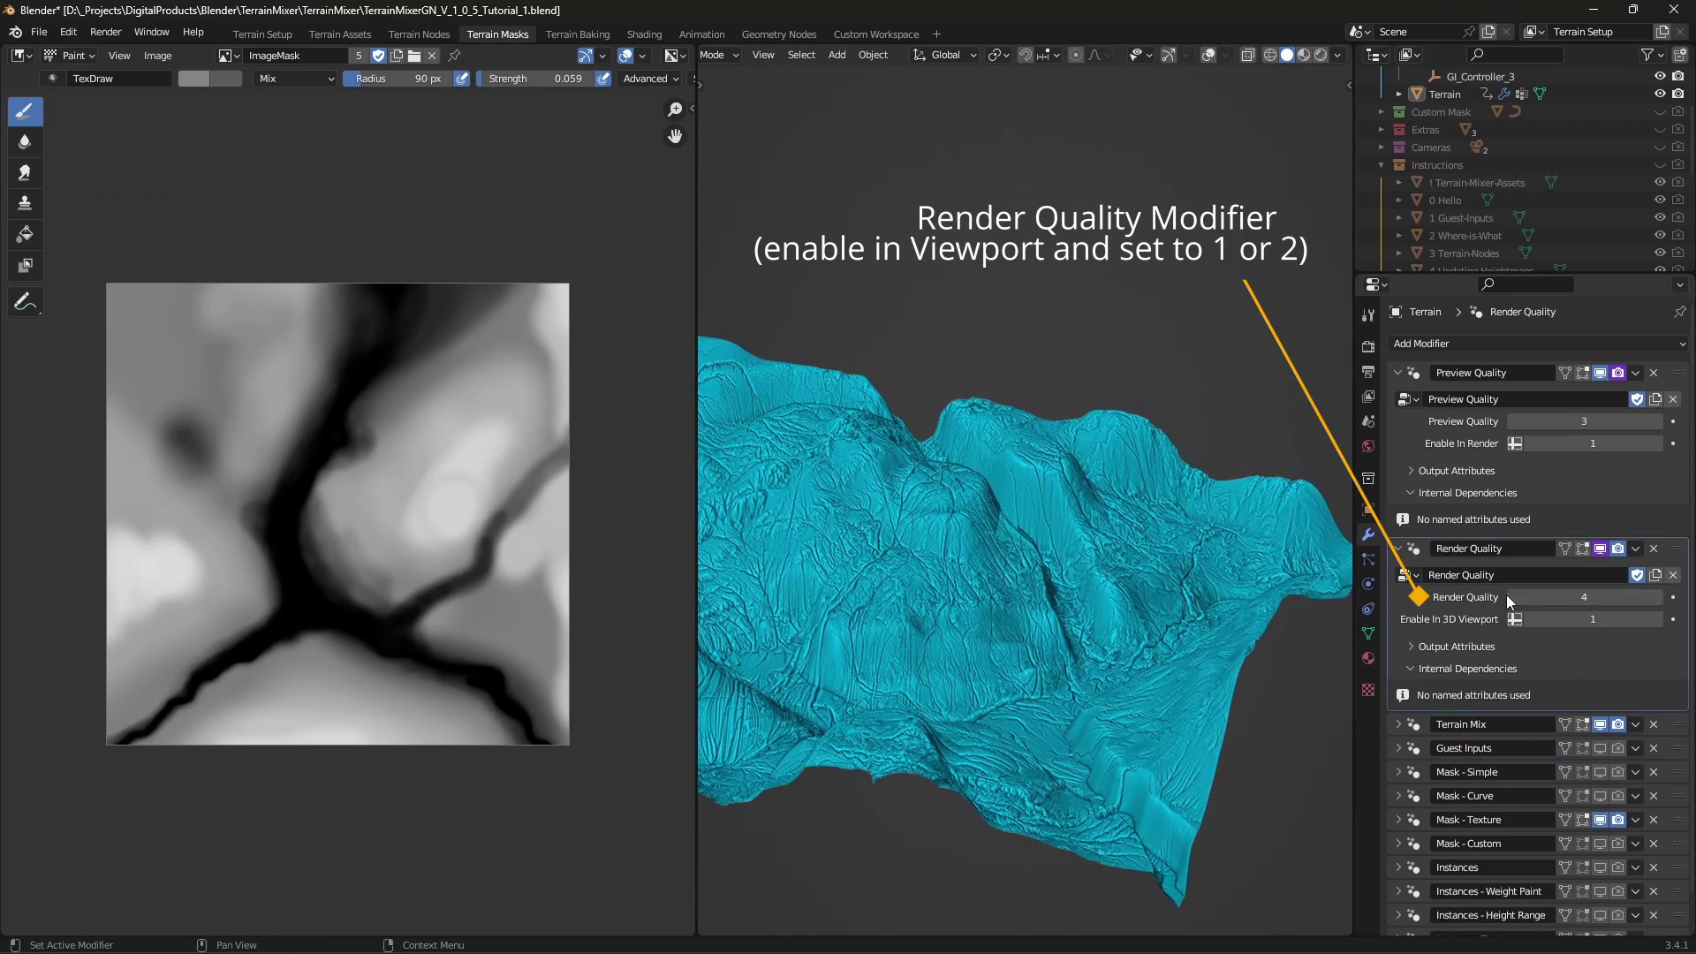
left_click(1512, 597)
middle_click_drag(1308, 583, 1191, 353)
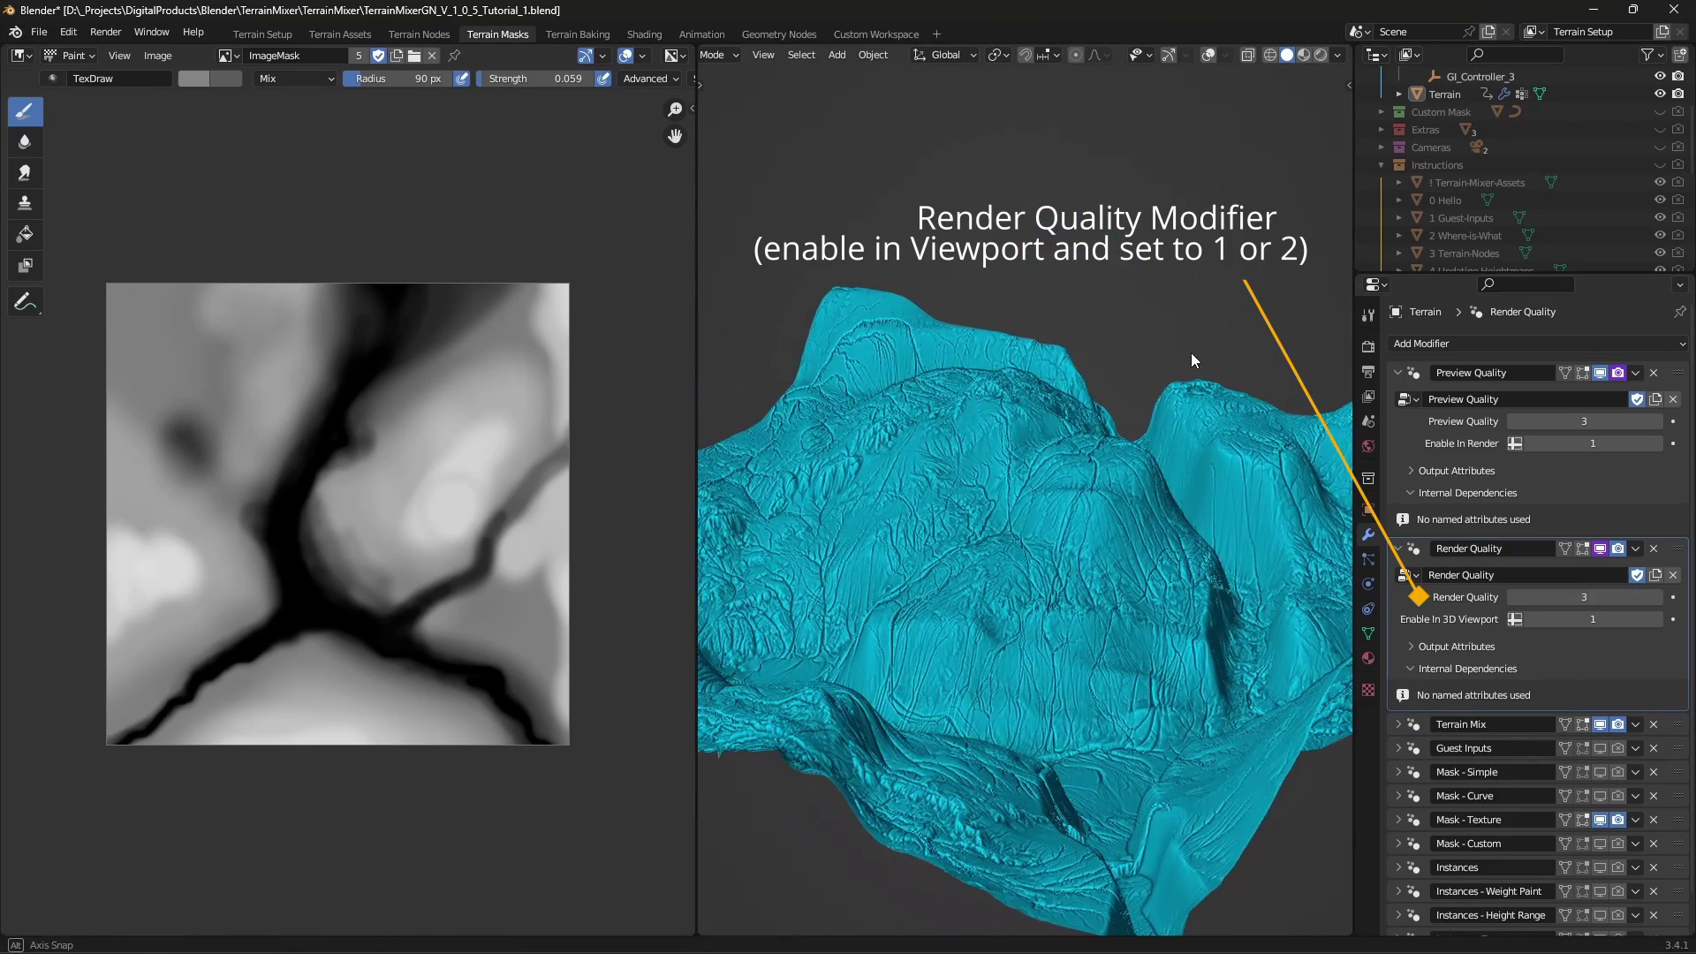
left_click(1515, 597)
middle_click_drag(1031, 634, 1179, 586)
left_click(1510, 597)
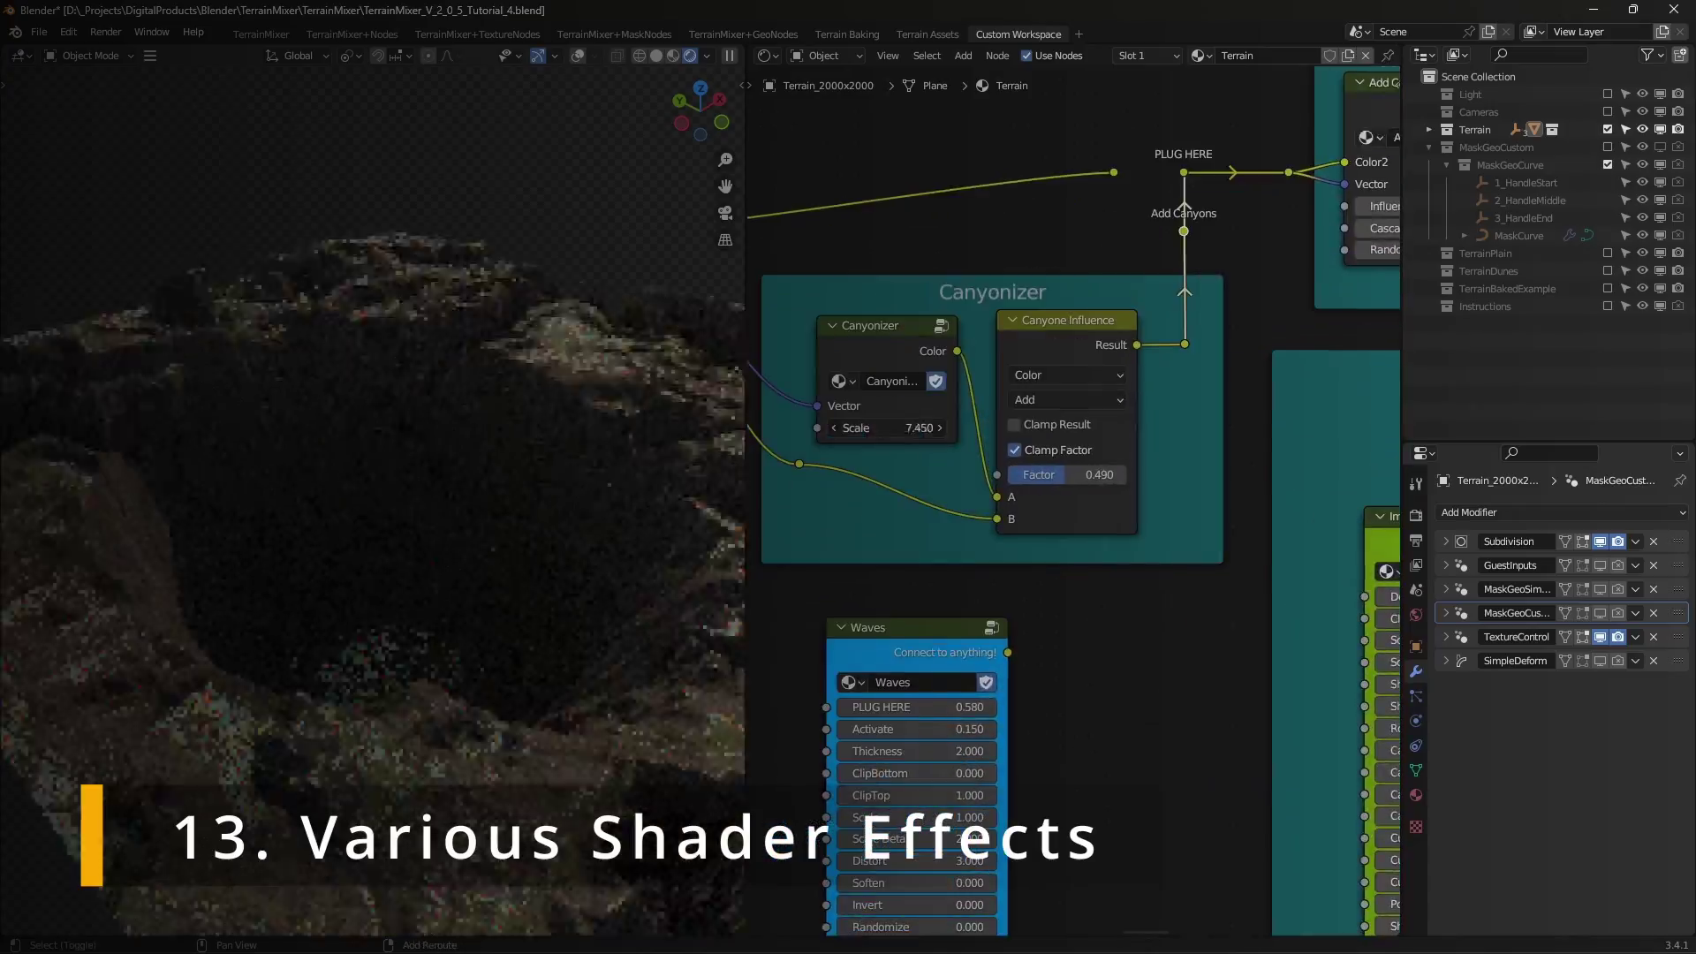
Set the Influence of the Add Cascades node to 0.14 in the Terrain material.
scroll(1128, 481, "up", 2)
left_click_drag(1120, 381, 1148, 381)
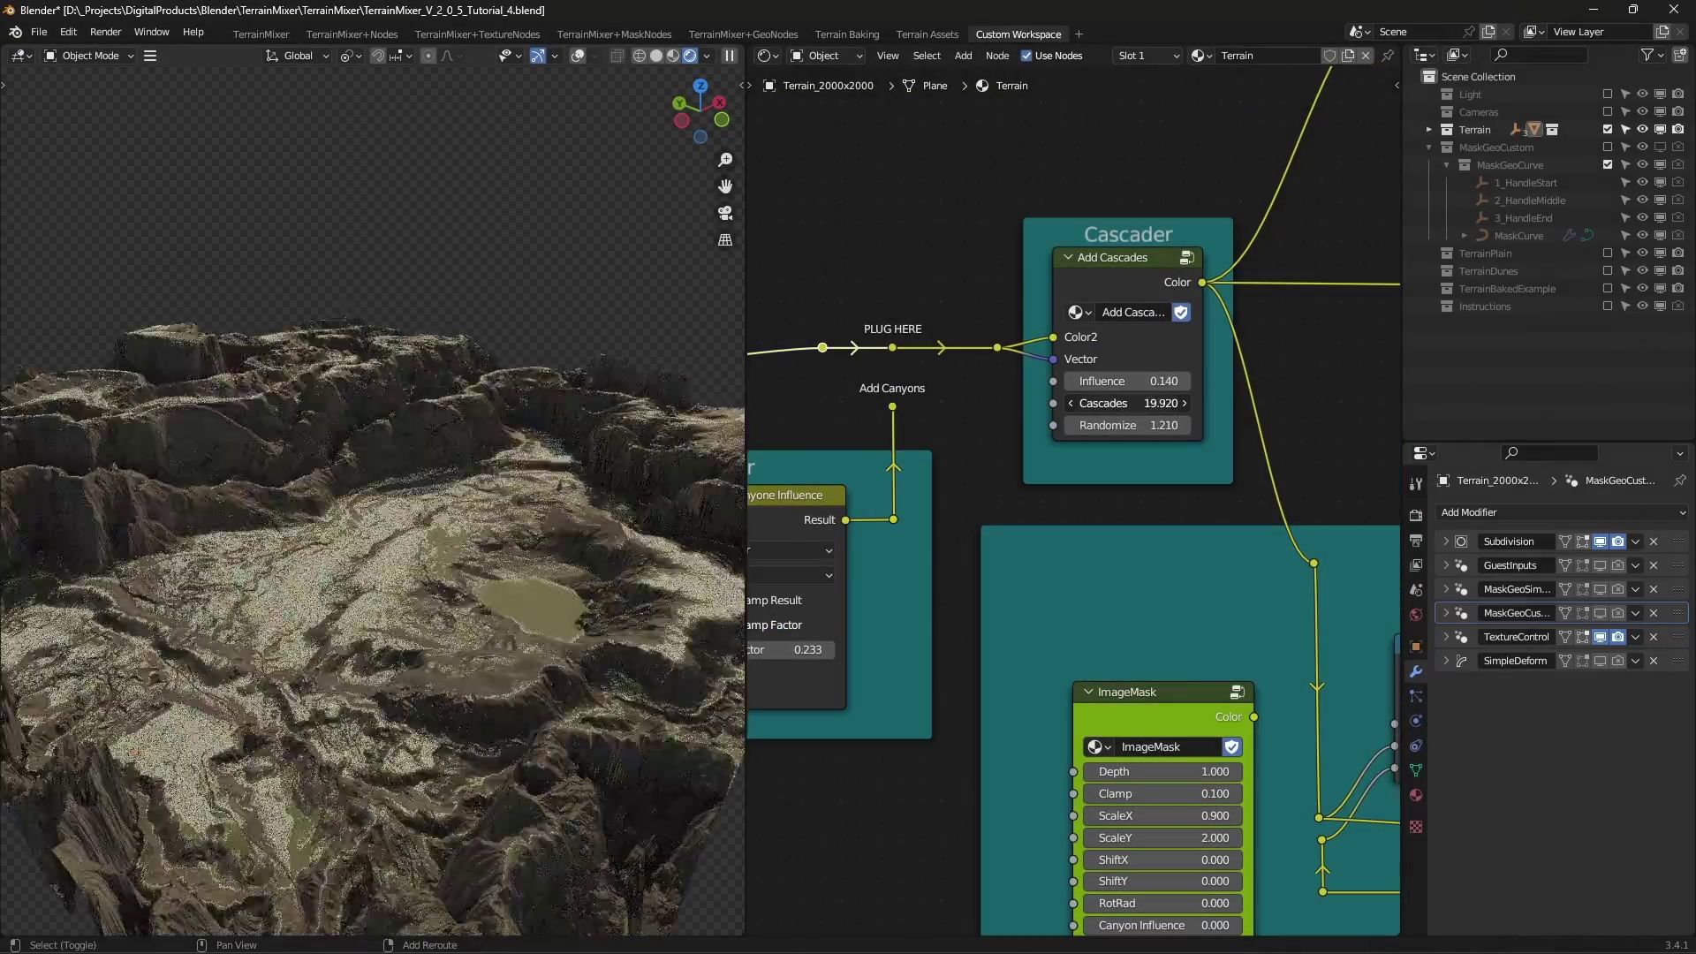
scroll(1106, 522, "down", 8)
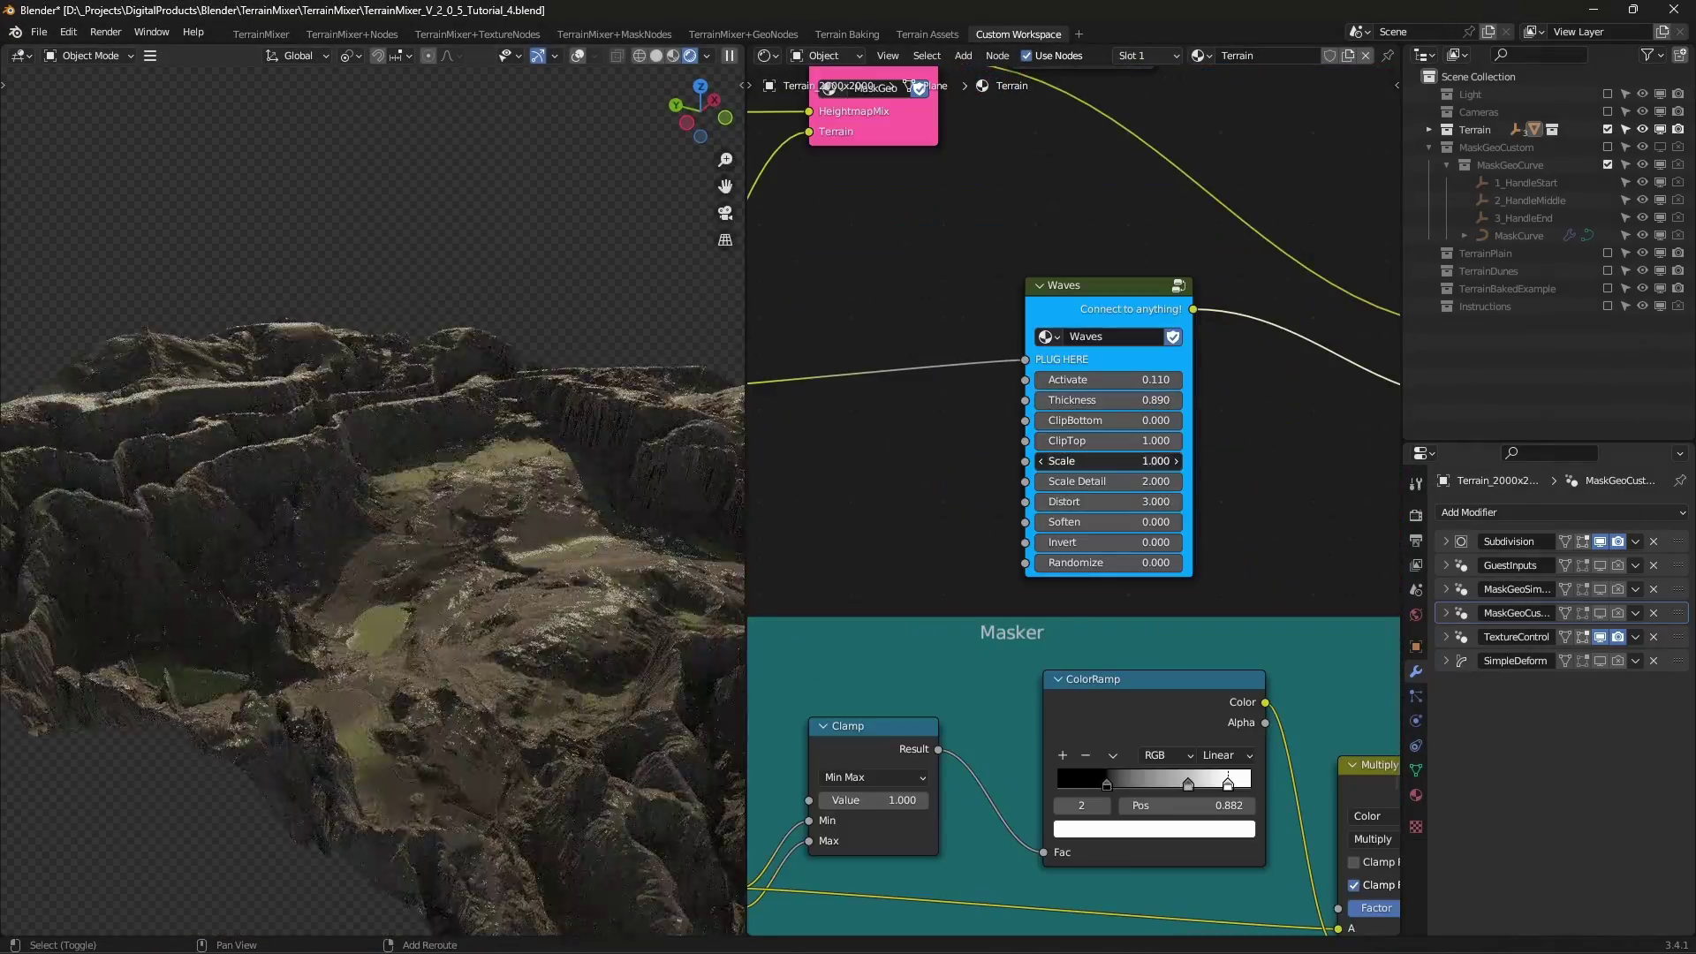
Set the Skewer node's first value to 0.650, third value to 1.000 and Angle to -27.4° in the Terrain material.
middle_click_drag(494, 574, 513, 614)
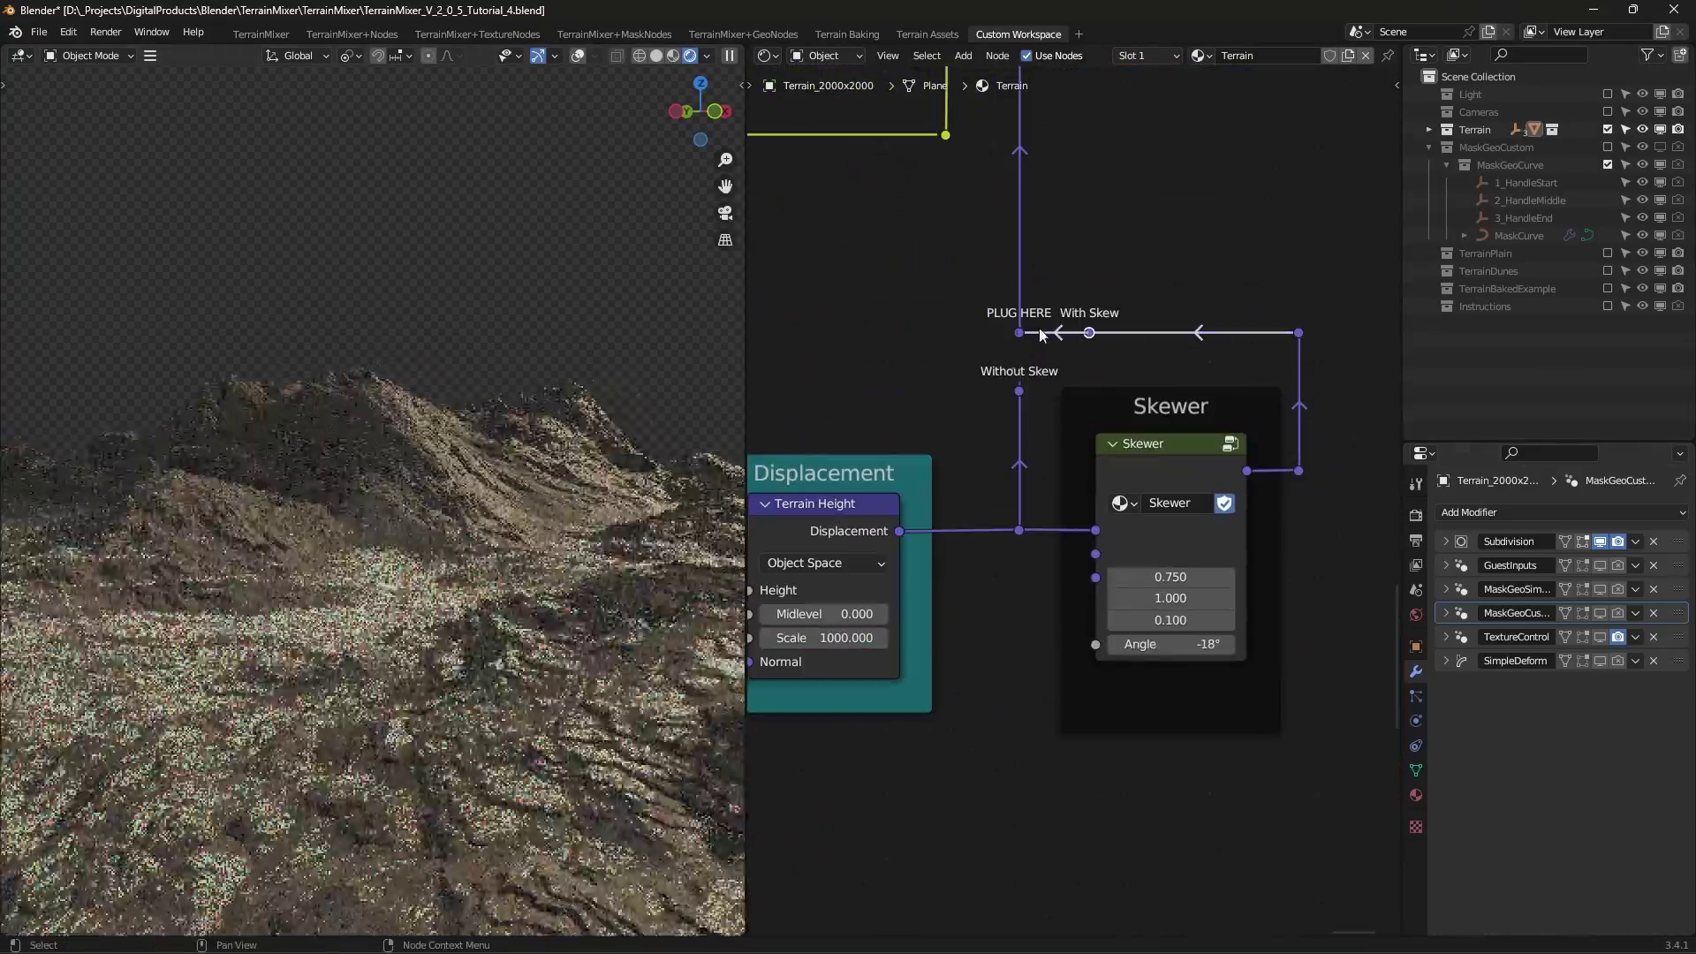
mouse_move(1171, 644)
left_mouse_down()
mouse_move(1210, 644)
mouse_move(1149, 644)
mouse_move(1201, 621)
mouse_move(1140, 644)
left_mouse_up()
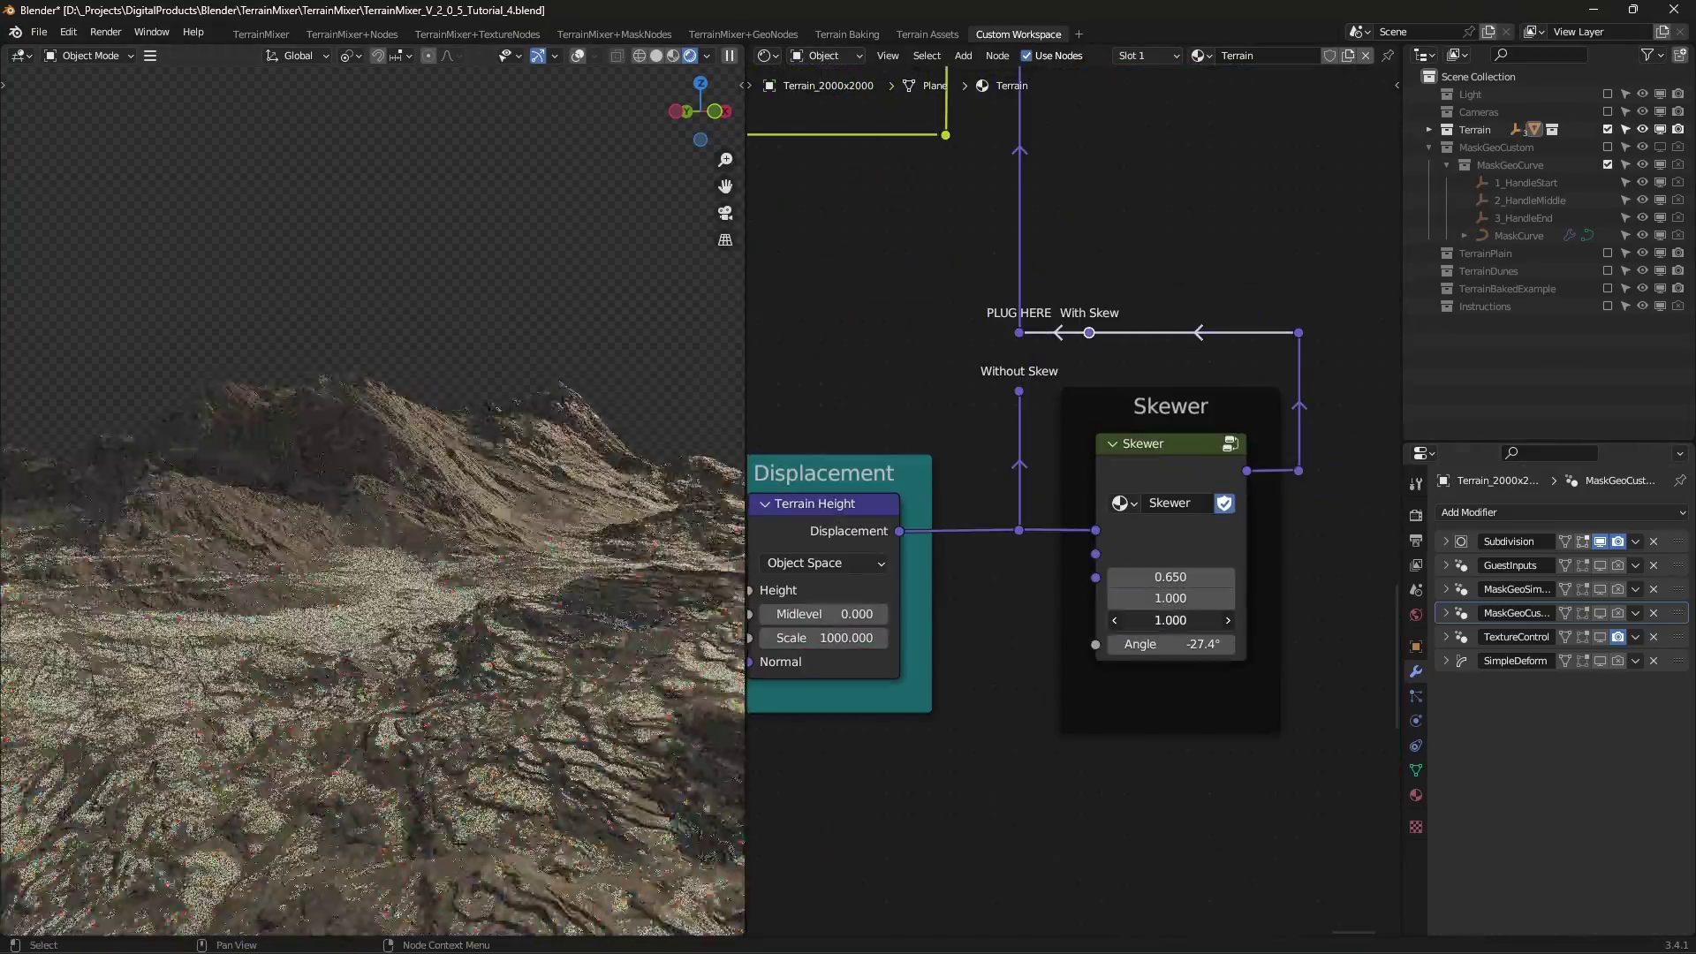
left_click_drag(1170, 577, 1139, 576)
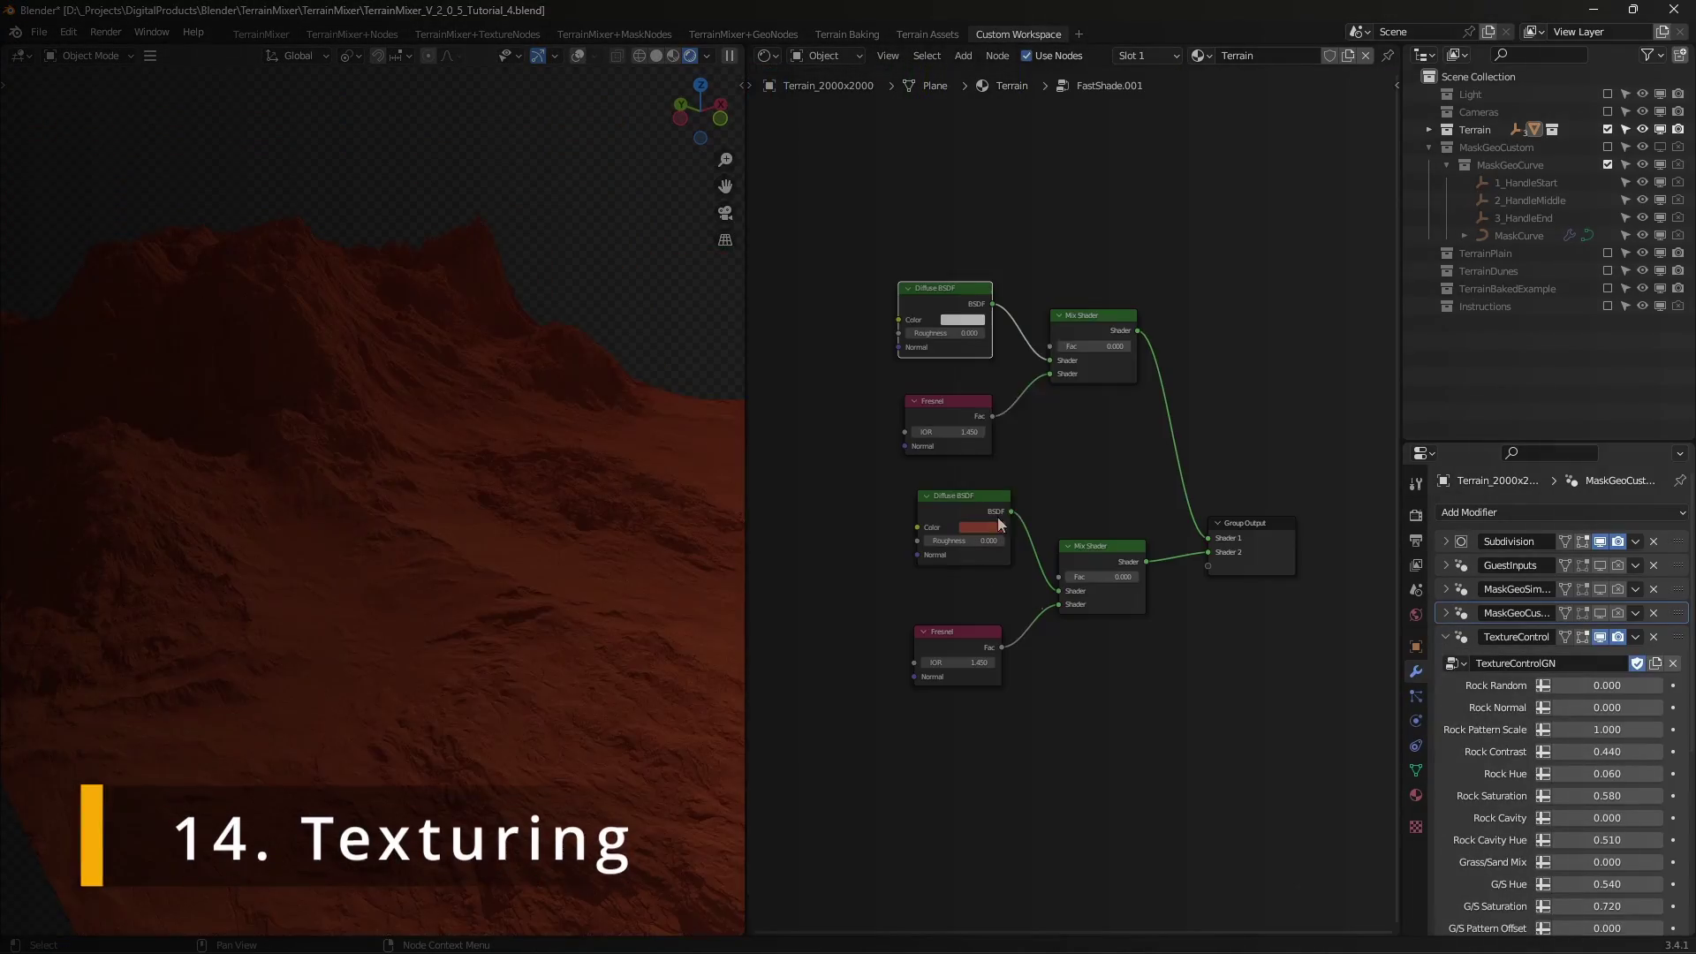
Open the red Diffuse BSDF colour in FastShade.001 and set TextureControl's Rock Cavity Hue to 0.510, Grass/Sand Mix to 1.000 and G/S Saturation to 1.680.
left_click(996, 528)
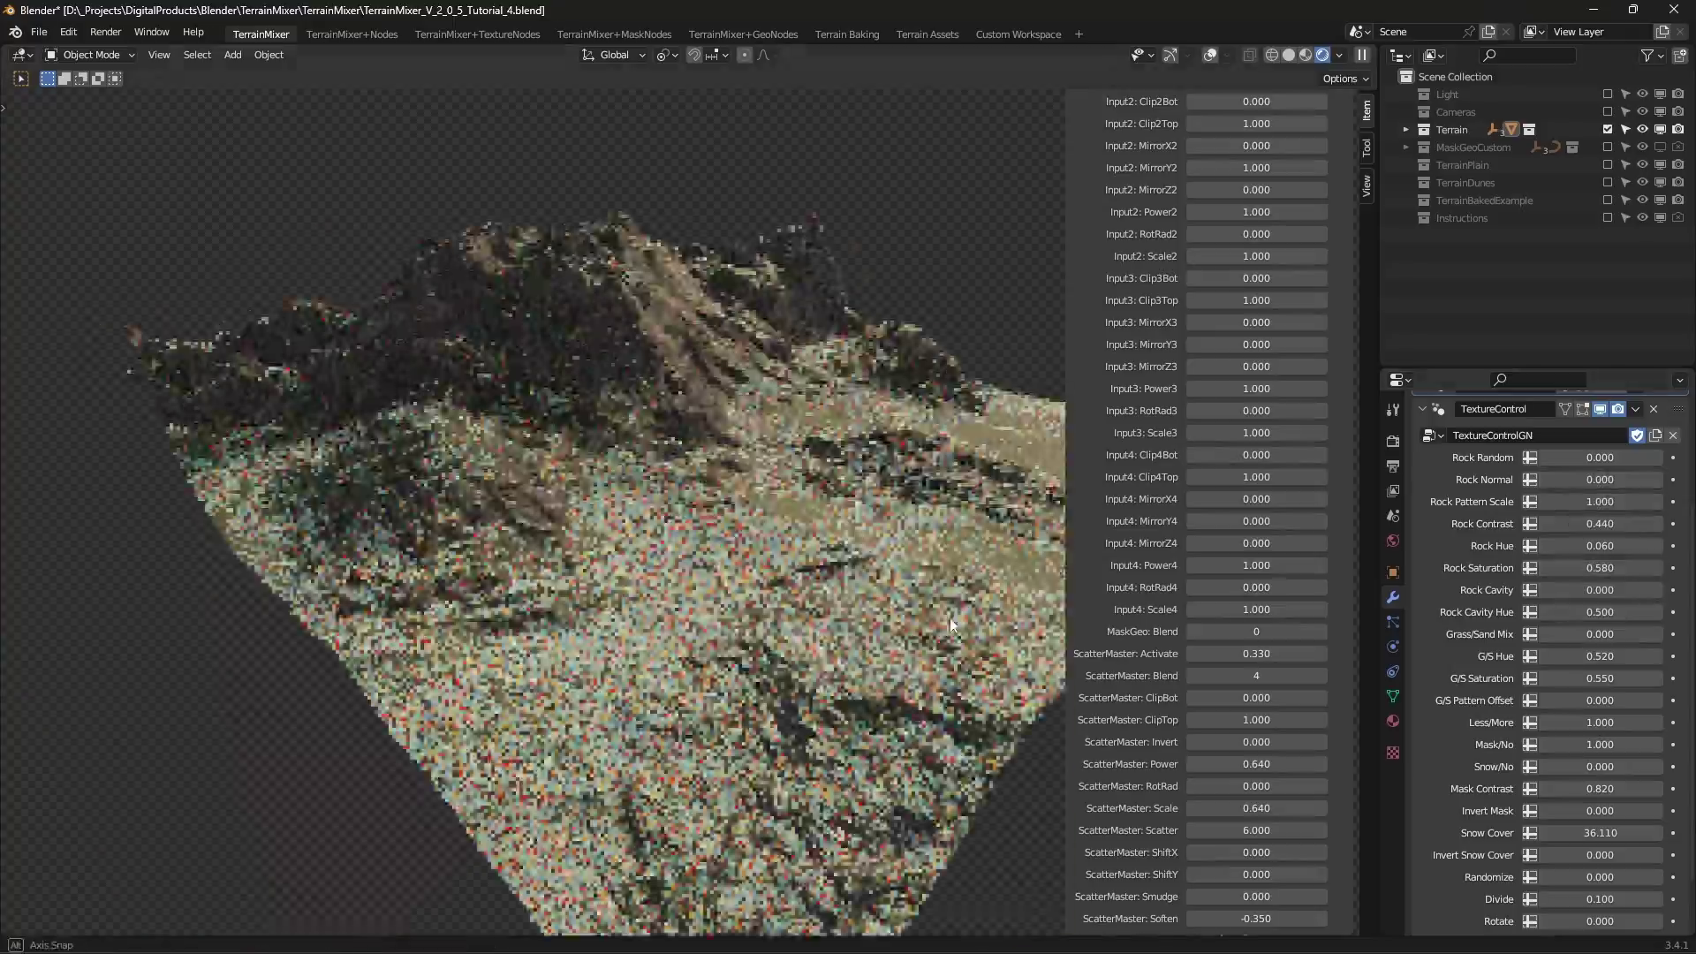
left_click_drag(1601, 615, 1604, 616)
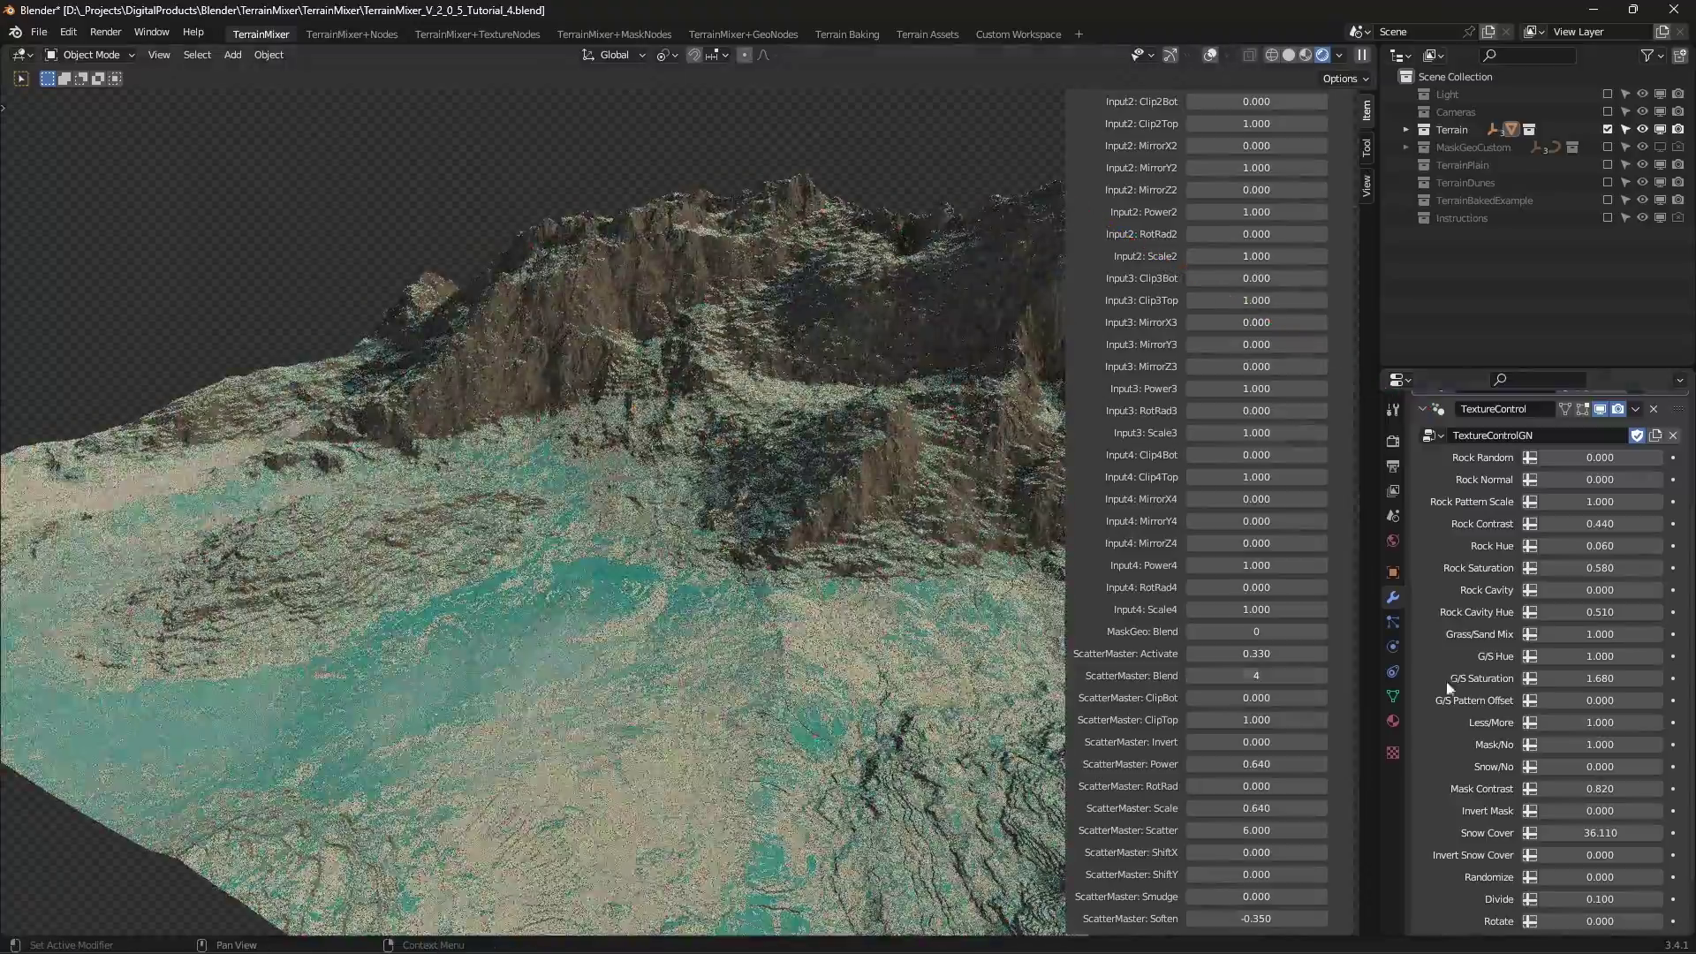
left_click_drag(1617, 663, 1590, 656)
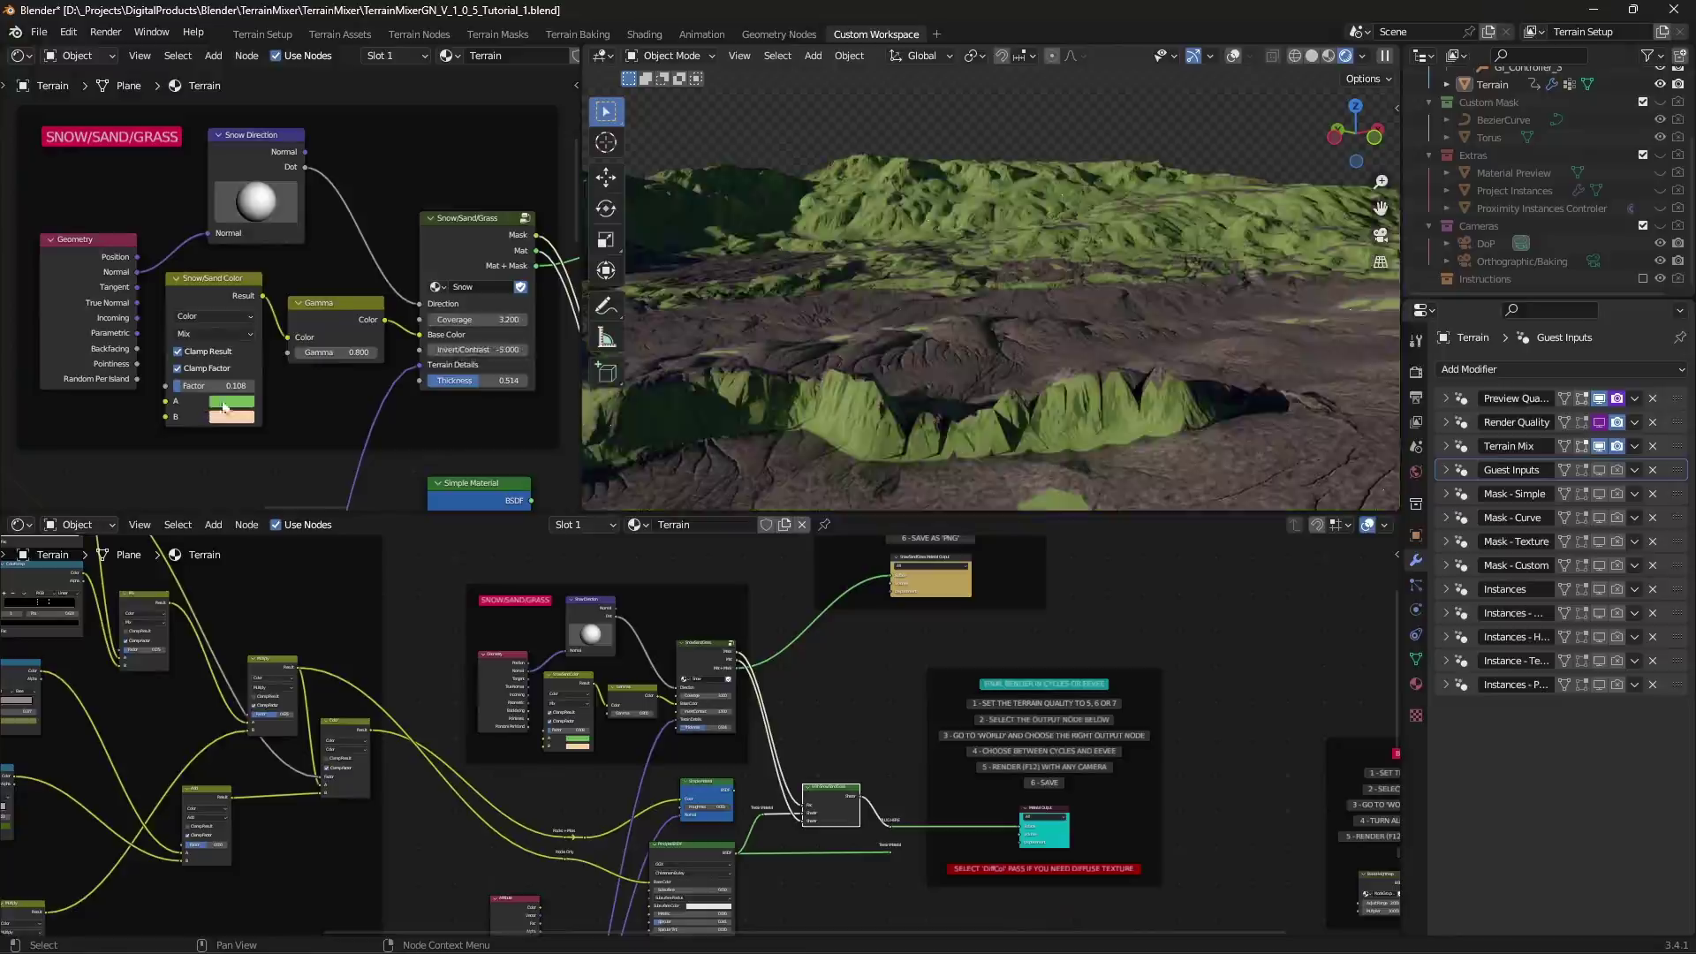
Change both SnowSandColor colours in the Terrain material to white.
left_click(231, 401)
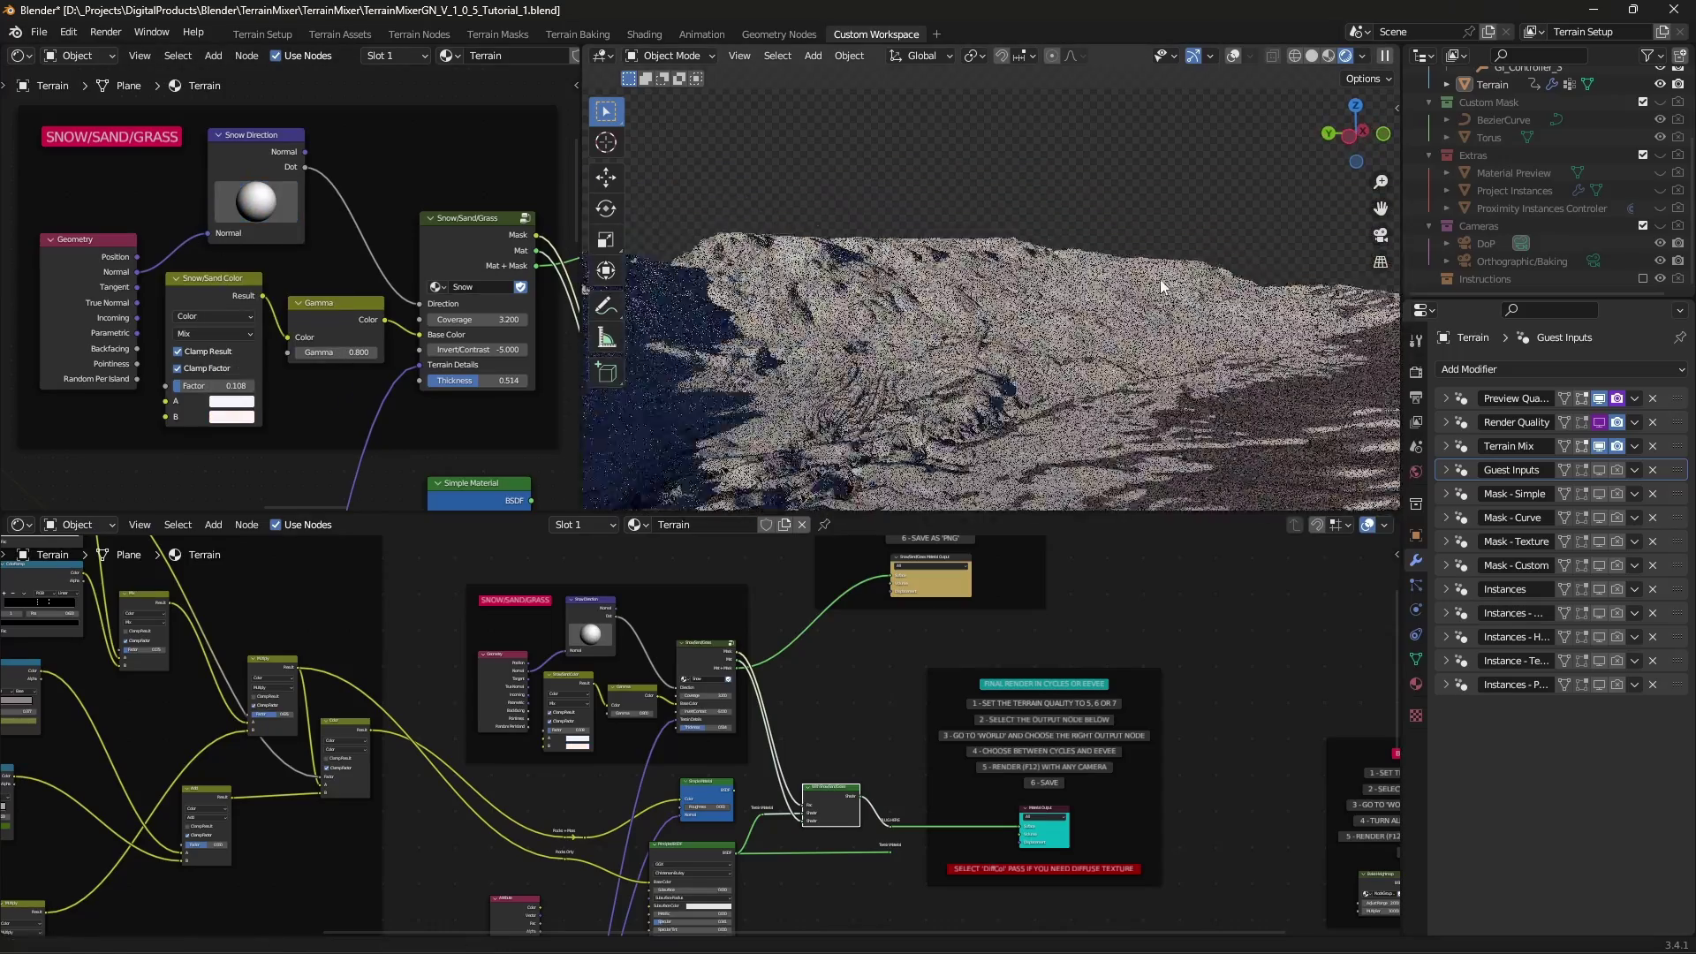
Set Power 1 of the terrain's Terrain Mix modifier to 2.000 and adjust its Clip Bot value.
left_click(1449, 448)
left_click_drag(1594, 539, 1617, 539)
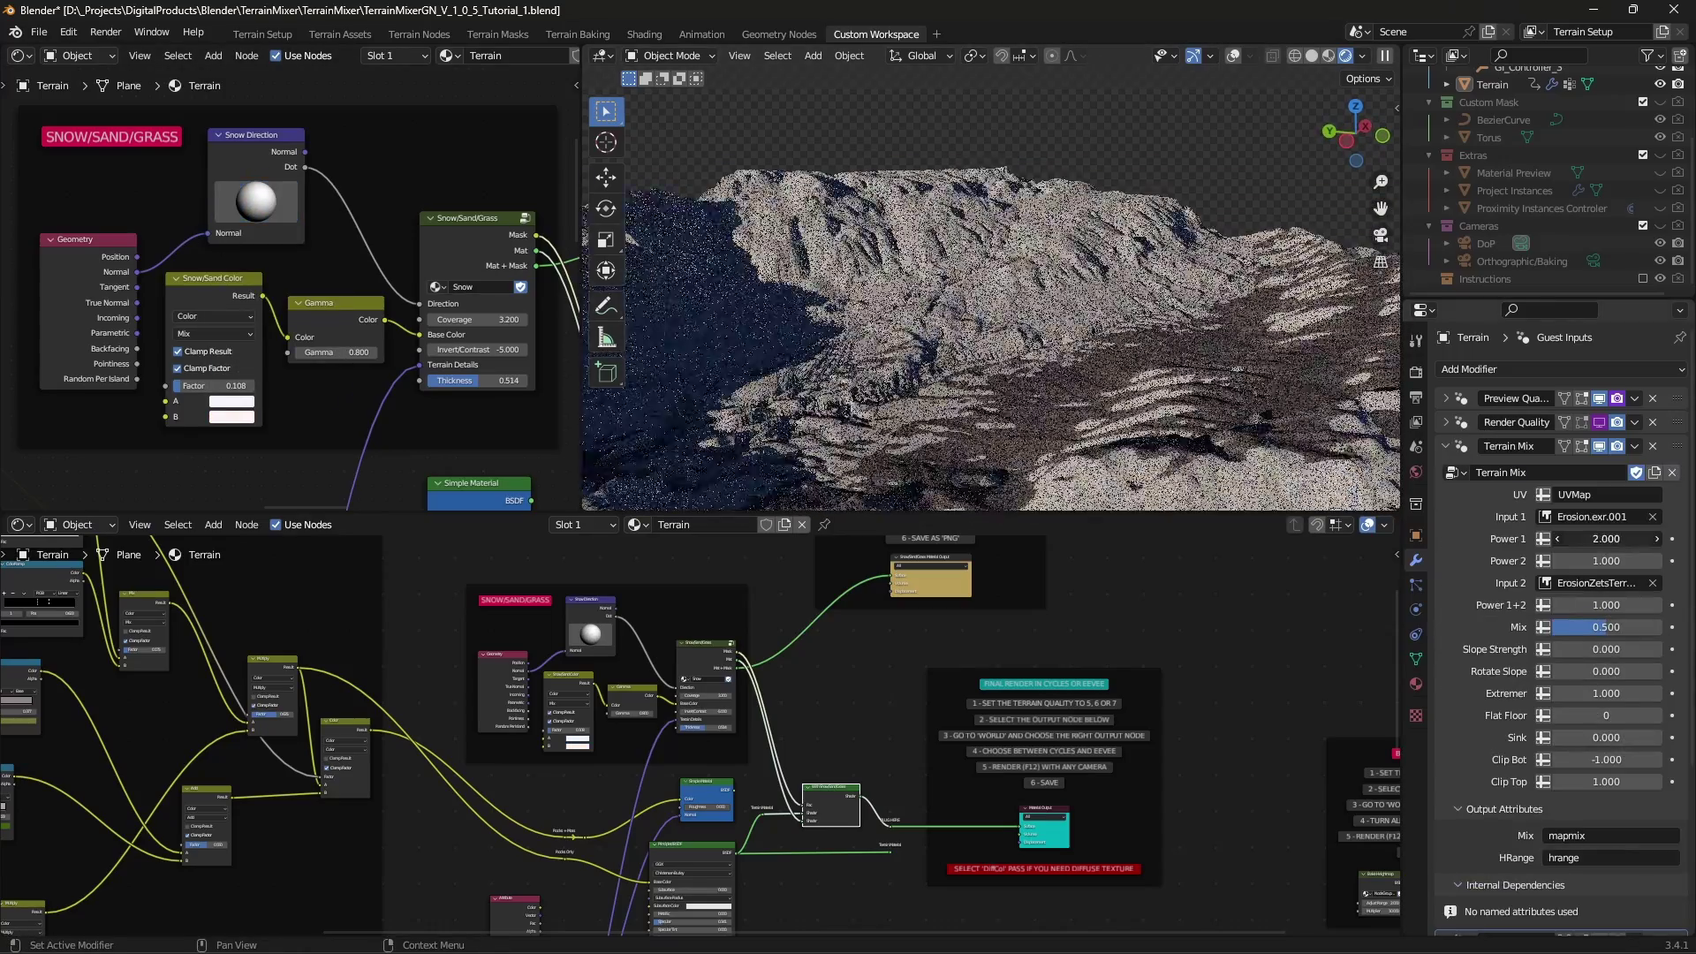
mouse_move(1595, 759)
left_mouse_down()
mouse_move(1617, 759)
mouse_move(1572, 759)
mouse_move(1581, 782)
left_mouse_up()
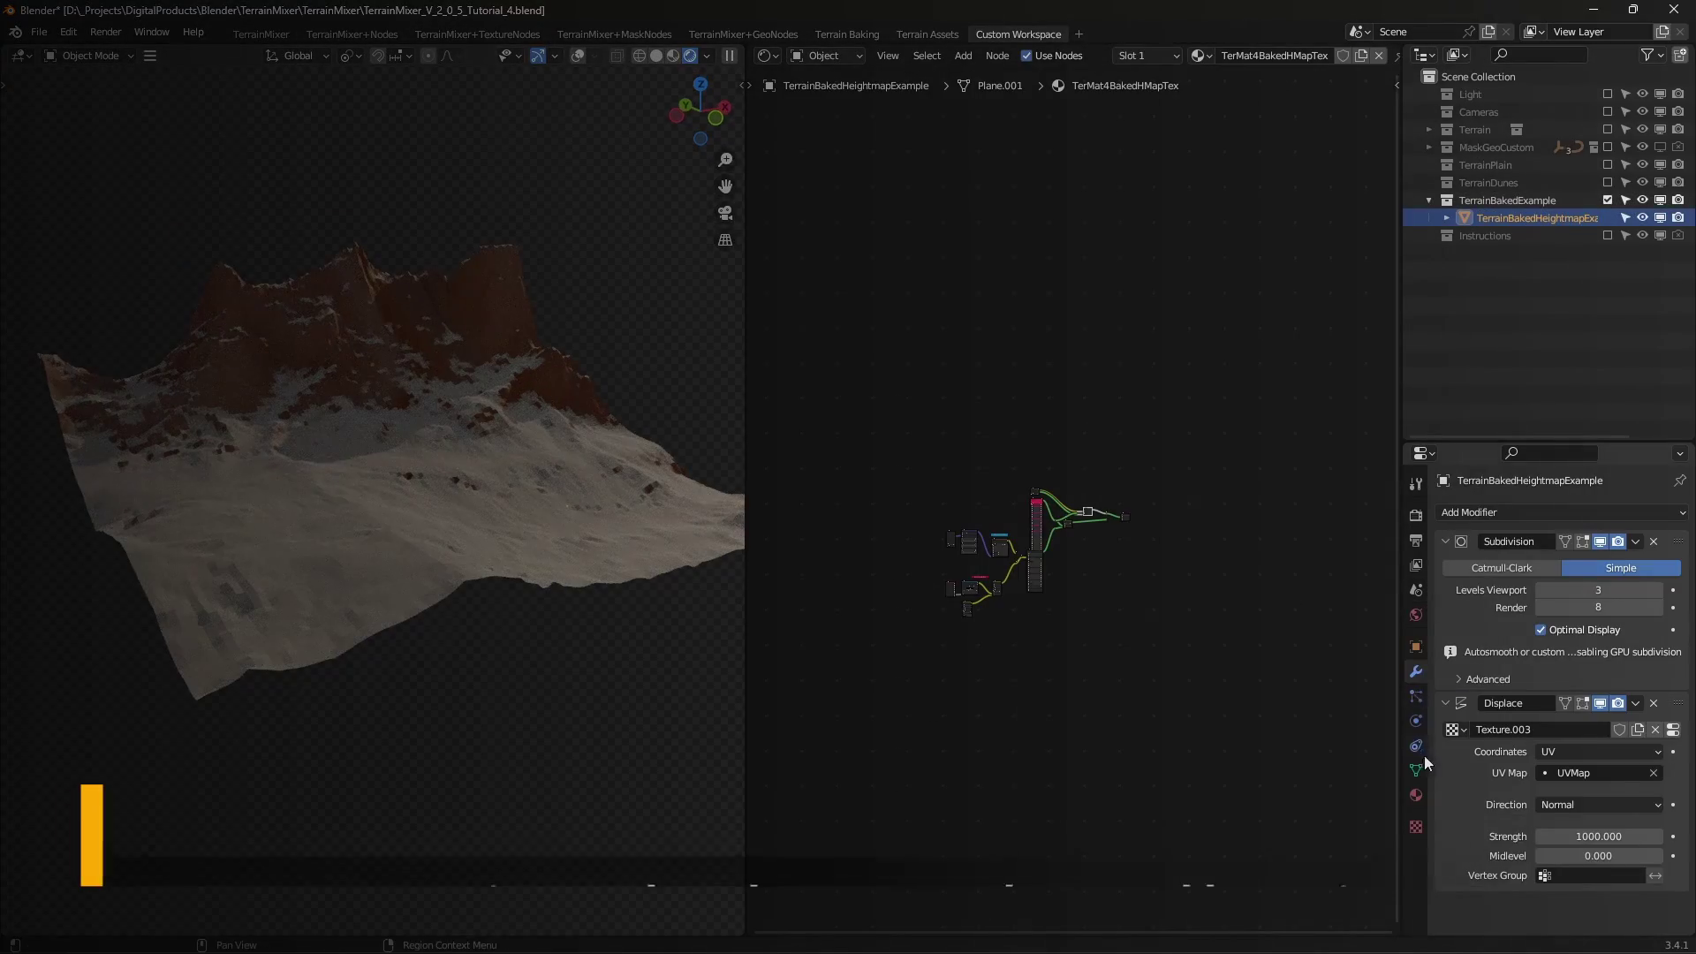
Try a Displace Strength of 2000 on the baked heightmap terrain and restore it to 1000.
left_click(265, 36)
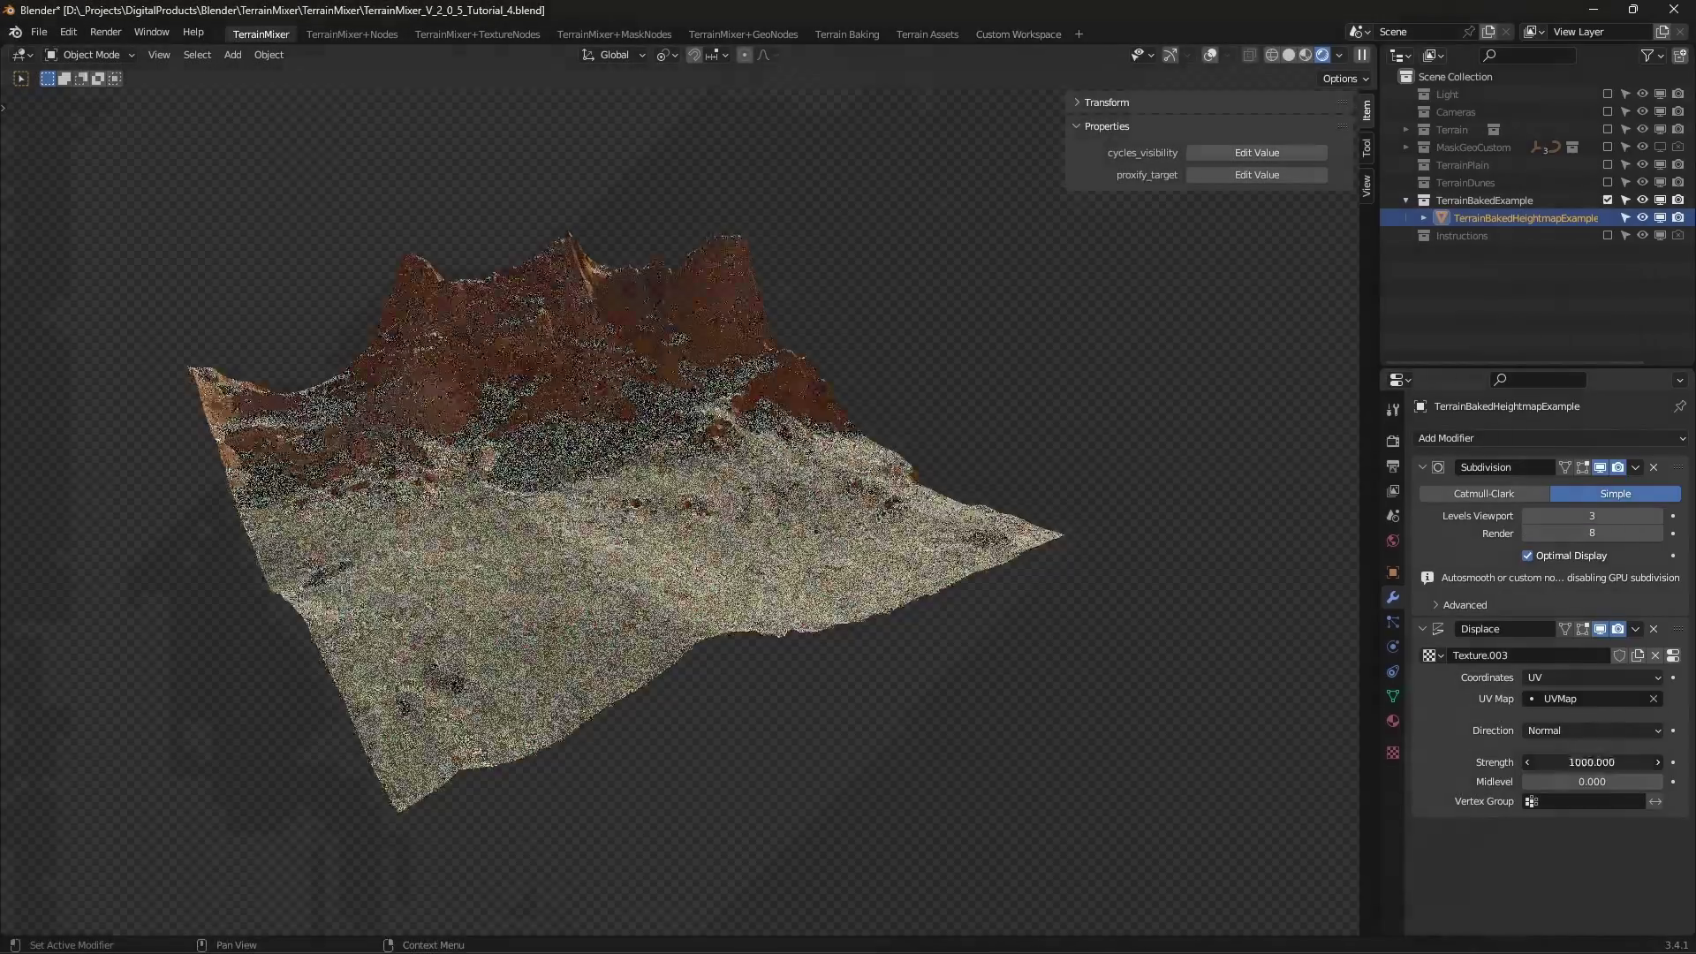
left_click_drag(1590, 762, 1608, 762)
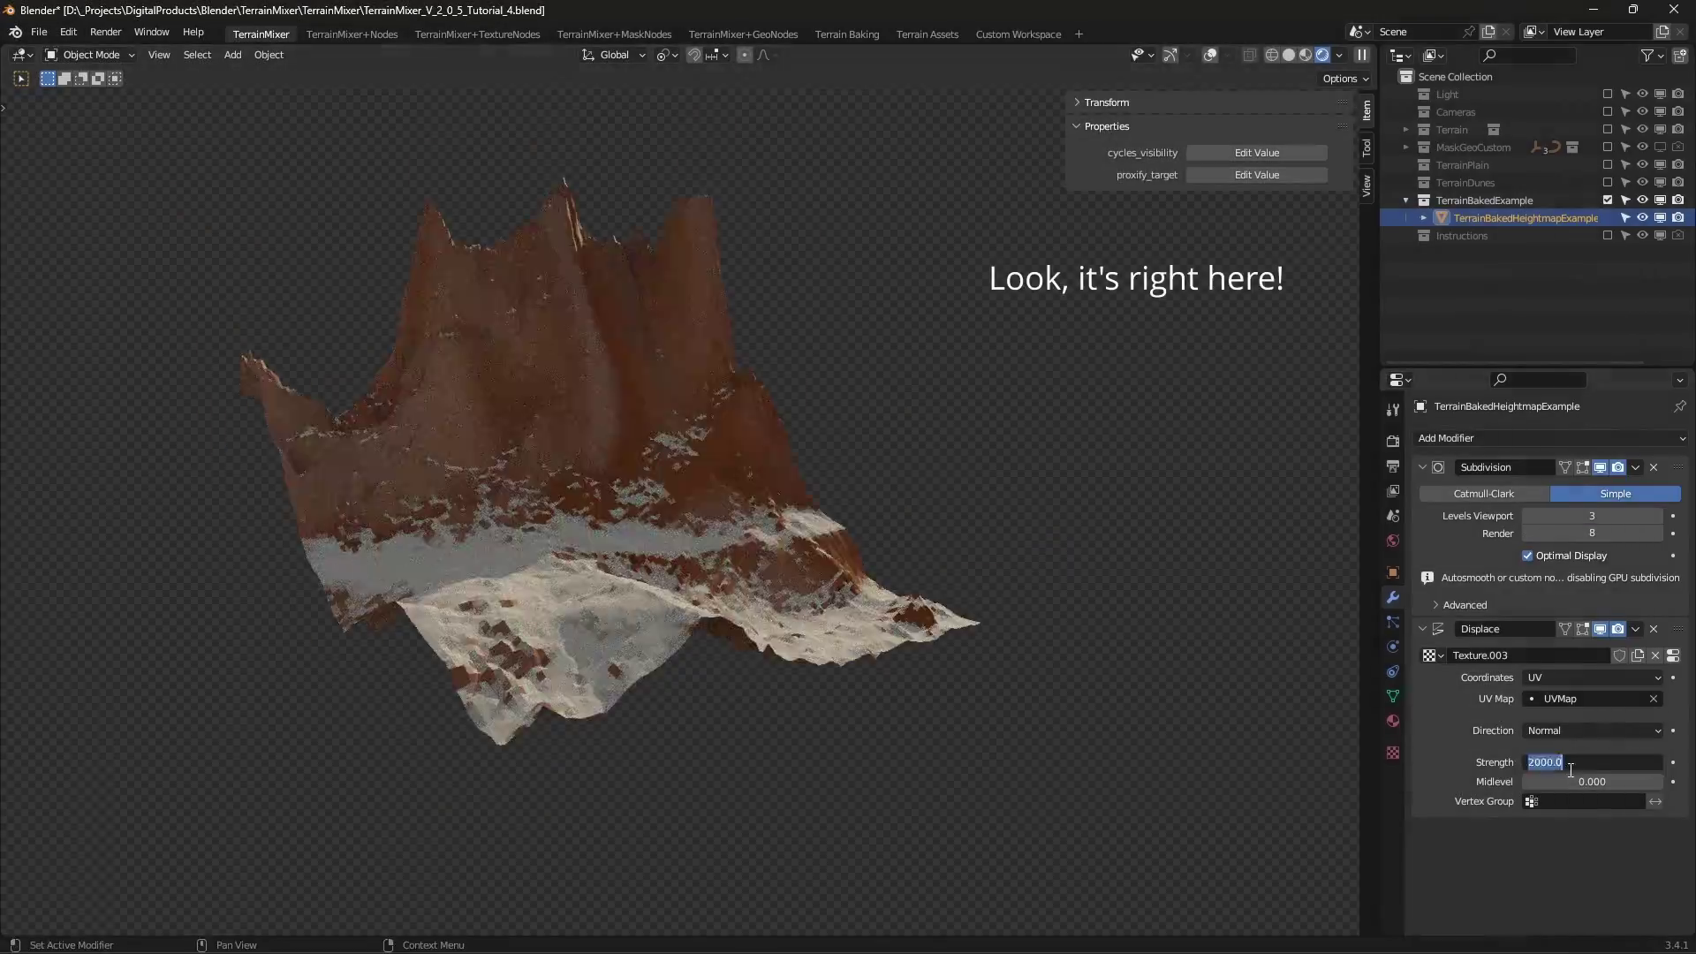
key("ctrl+z")
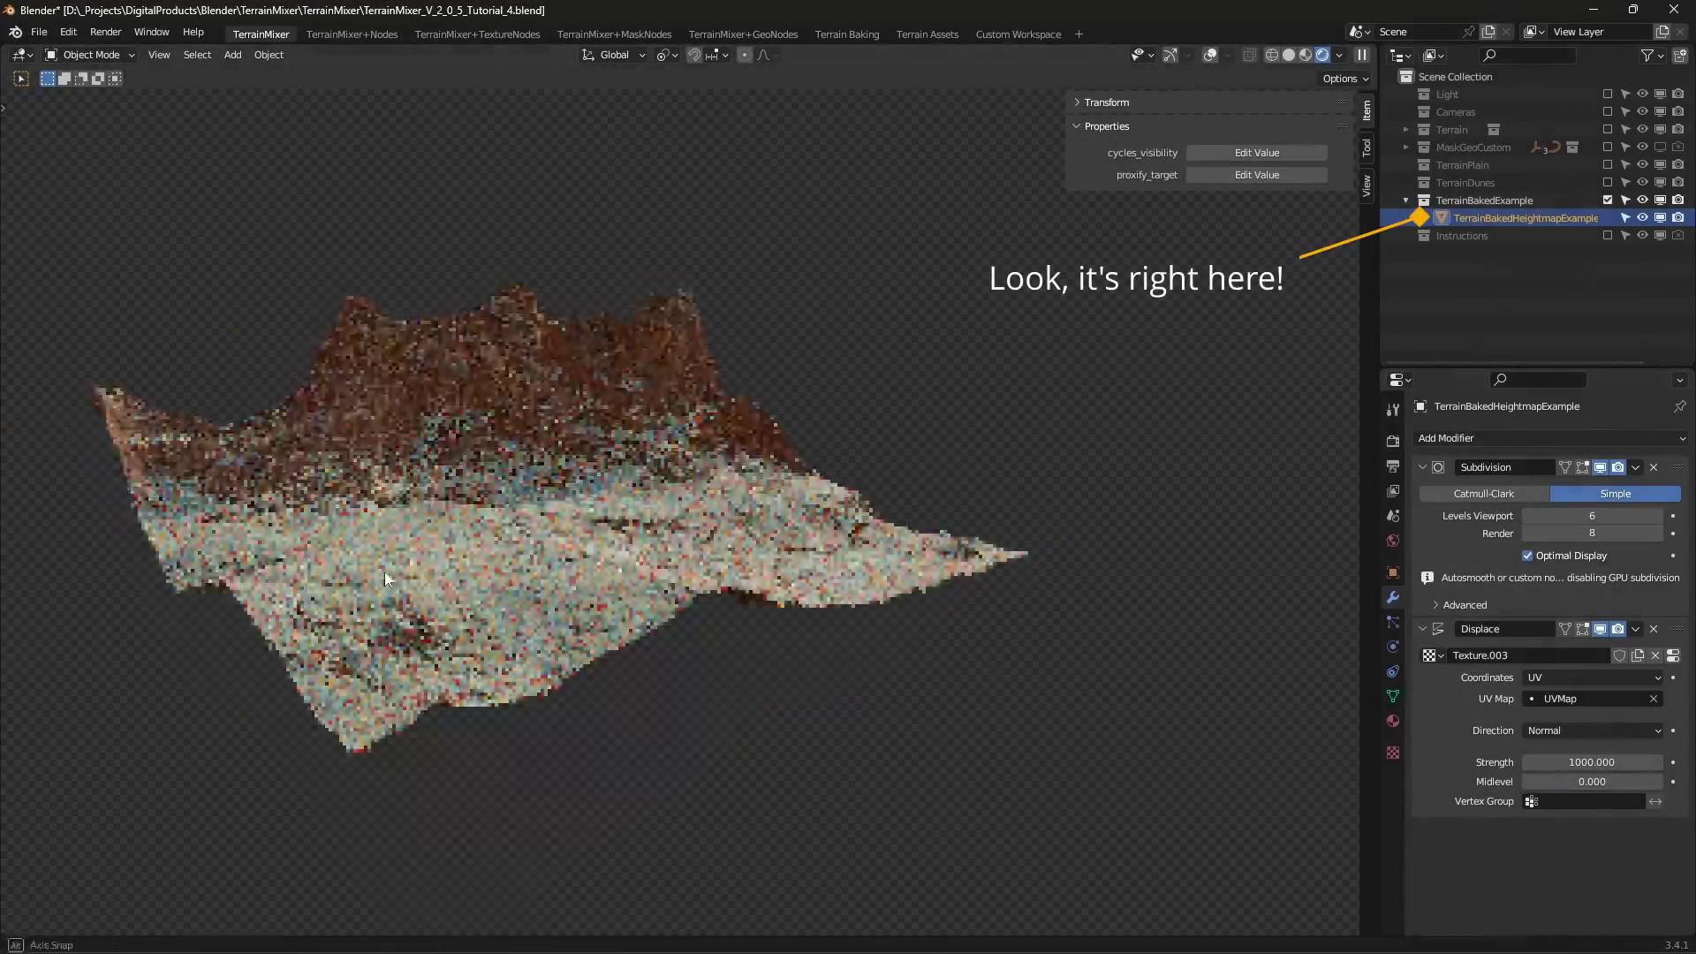
Set the Subdivision modifier's viewport level to 4 on the baked heightmap terrain.
scroll(1105, 427, "up", 5)
double_click(1597, 516)
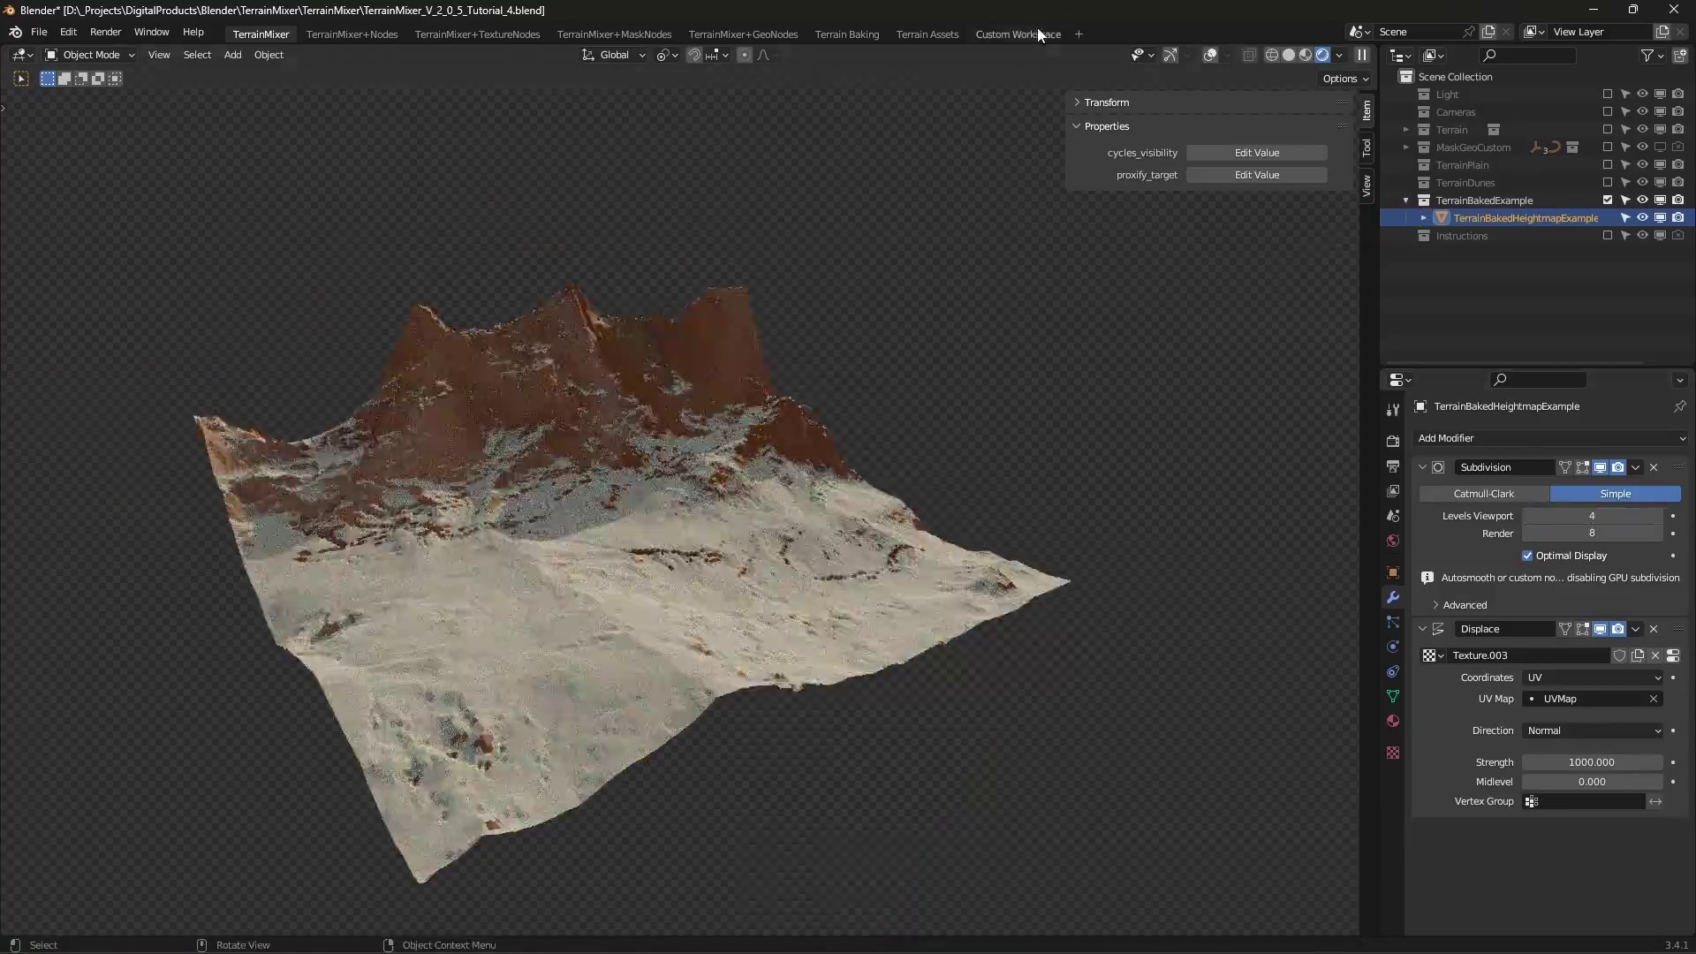
Route the snow-free Mix Shader to the Material Output in TerMat4BakedHMapTex, bypassing the snow Mix Shader.
left_click(1017, 34)
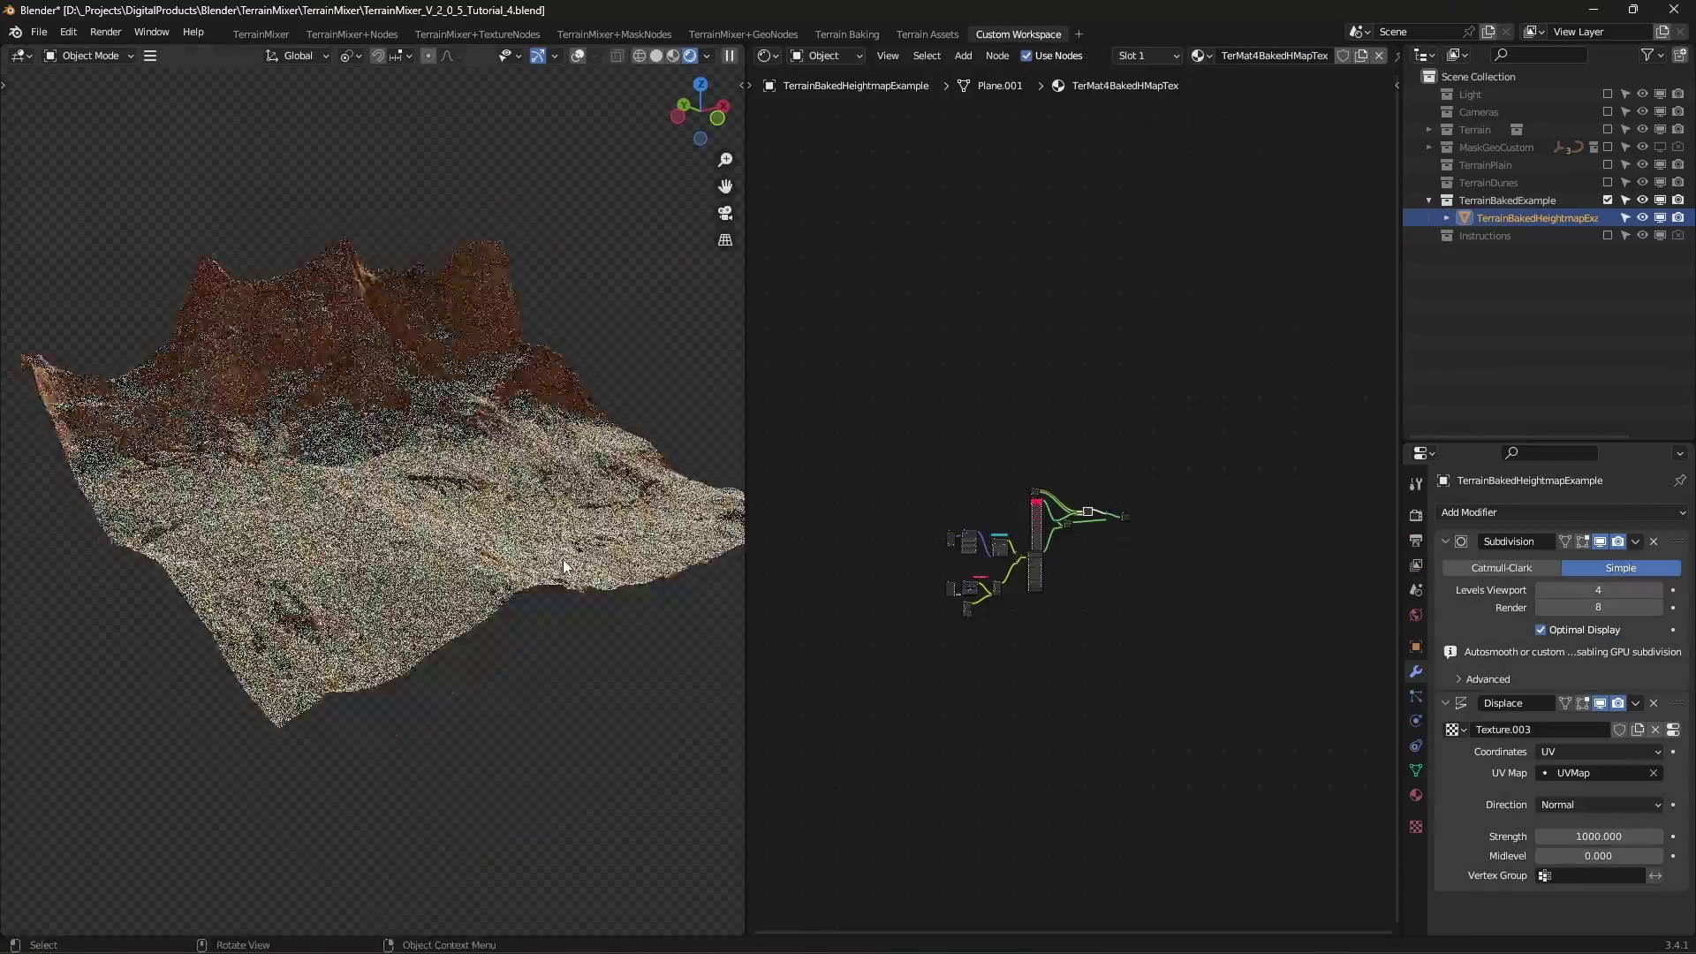
scroll(1123, 784, "up", 4)
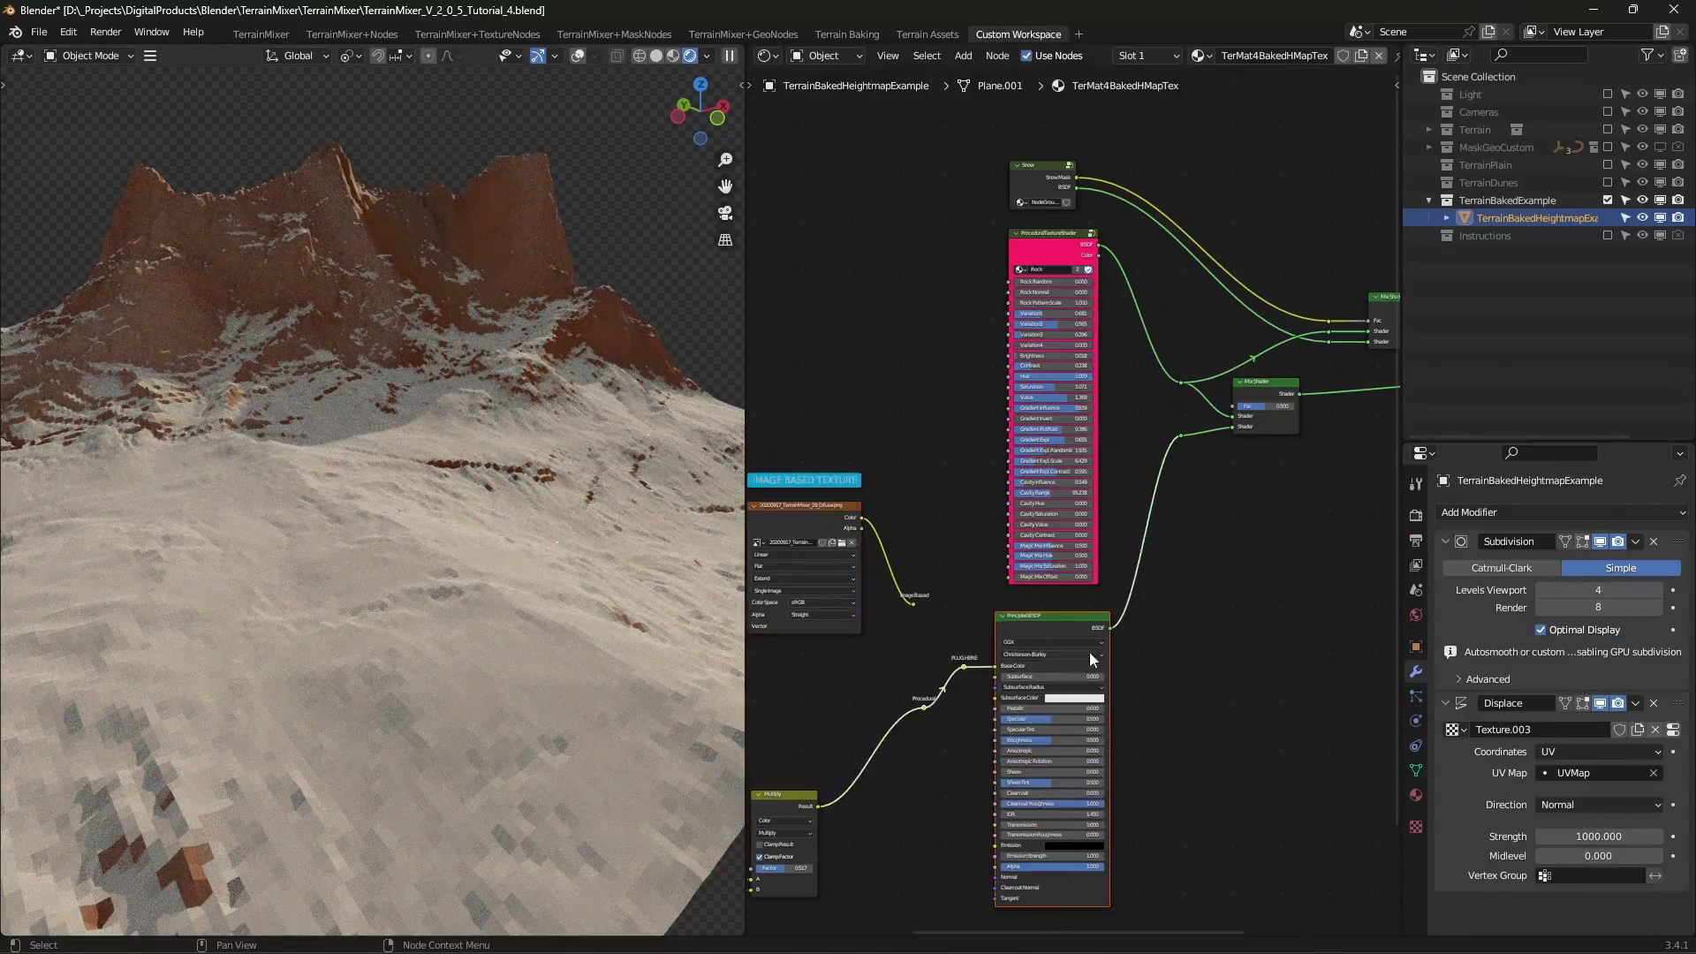
middle_click_drag(898, 623, 1105, 565)
scroll(1159, 582, "down", 3)
scroll(1207, 455, "up", 6)
left_click_drag(1184, 575, 1201, 460)
scroll(1201, 460, "down", 2)
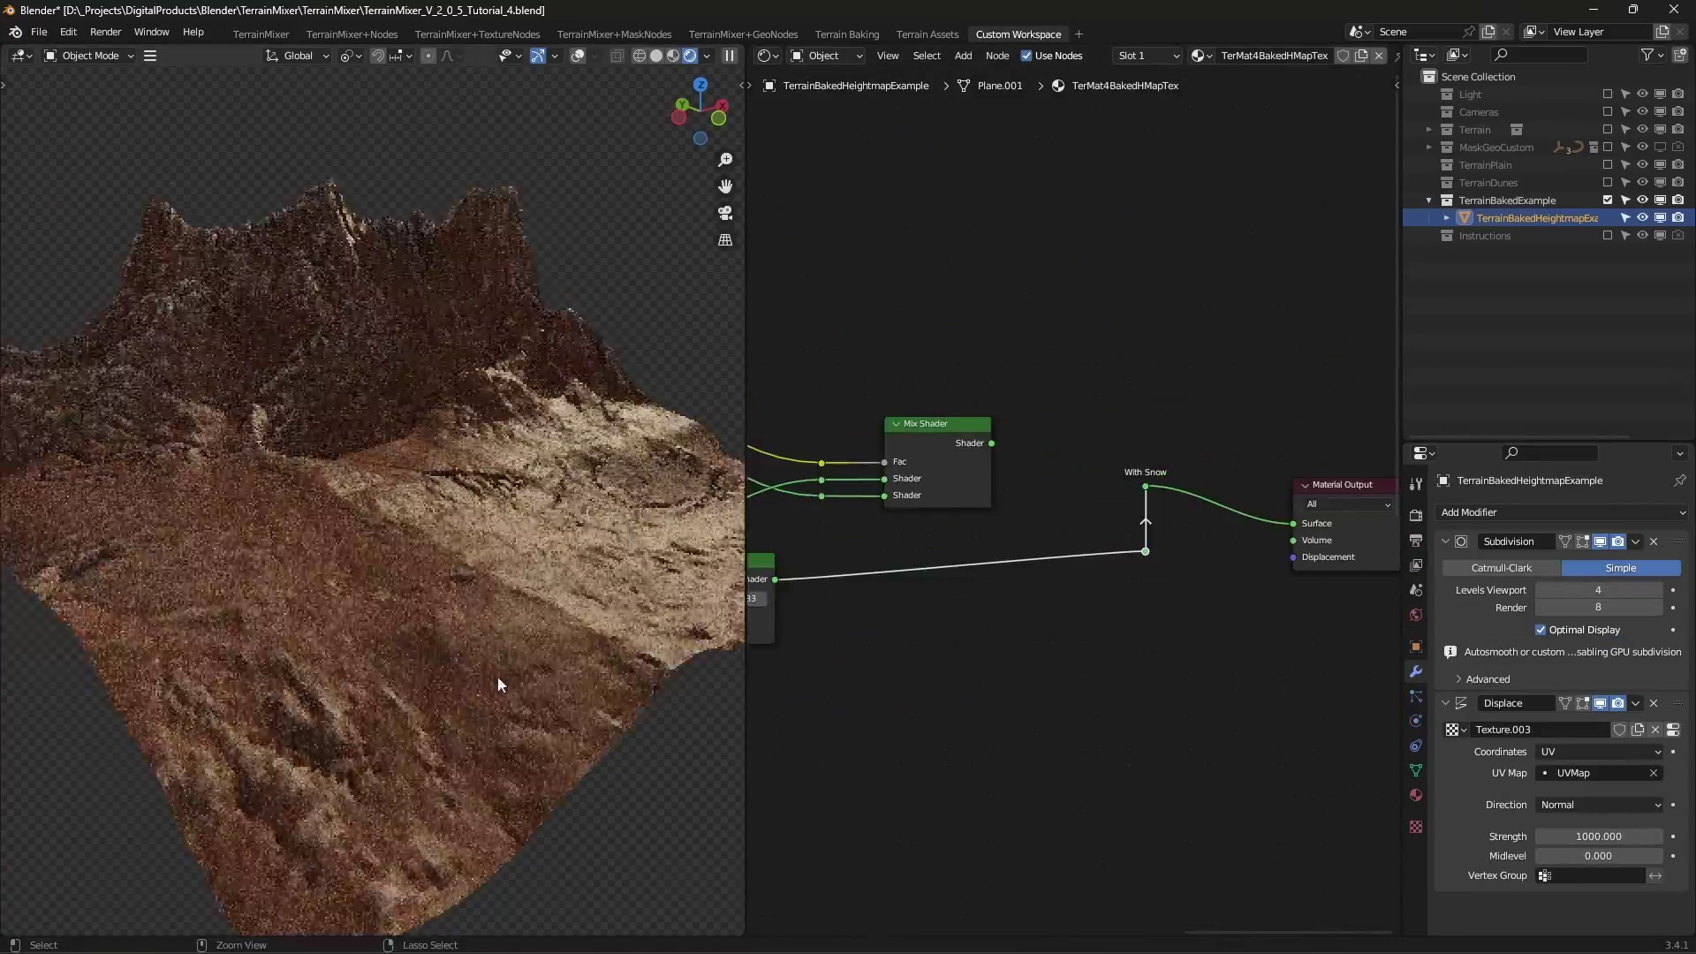
Load BakedHM1.exr as the height image of the baked terrain's Displace texture.
middle_click_drag(1201, 460, 1311, 454)
middle_click_drag(795, 619, 1164, 760)
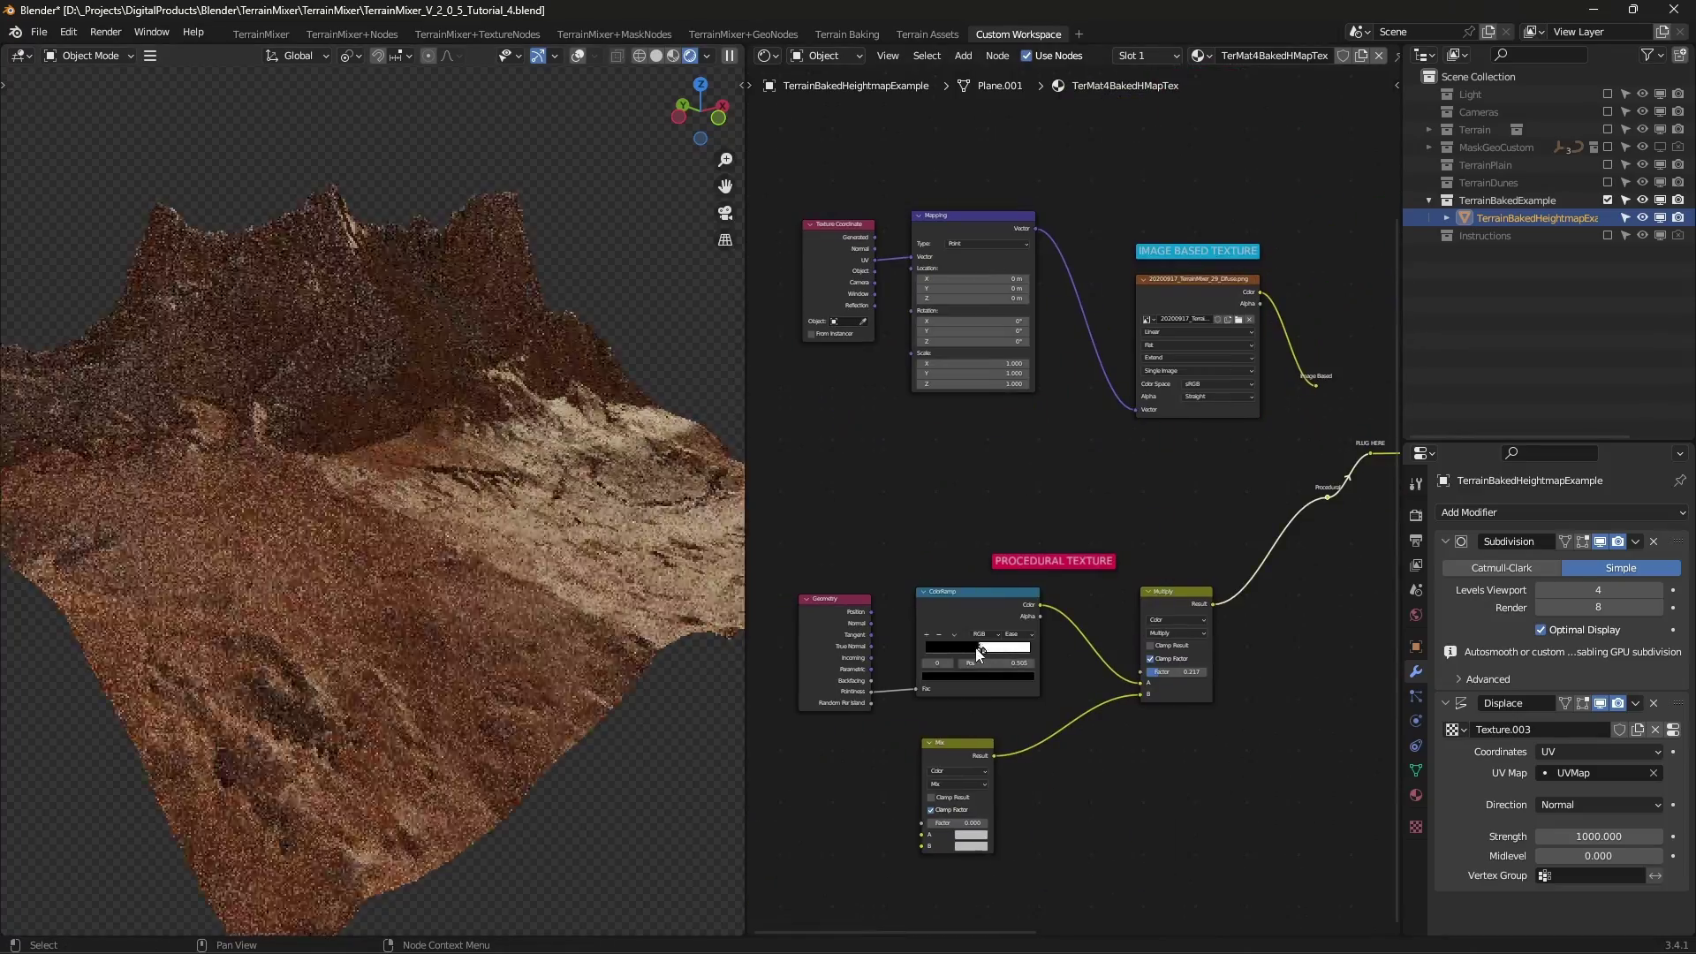
middle_click_drag(982, 652, 559, 848)
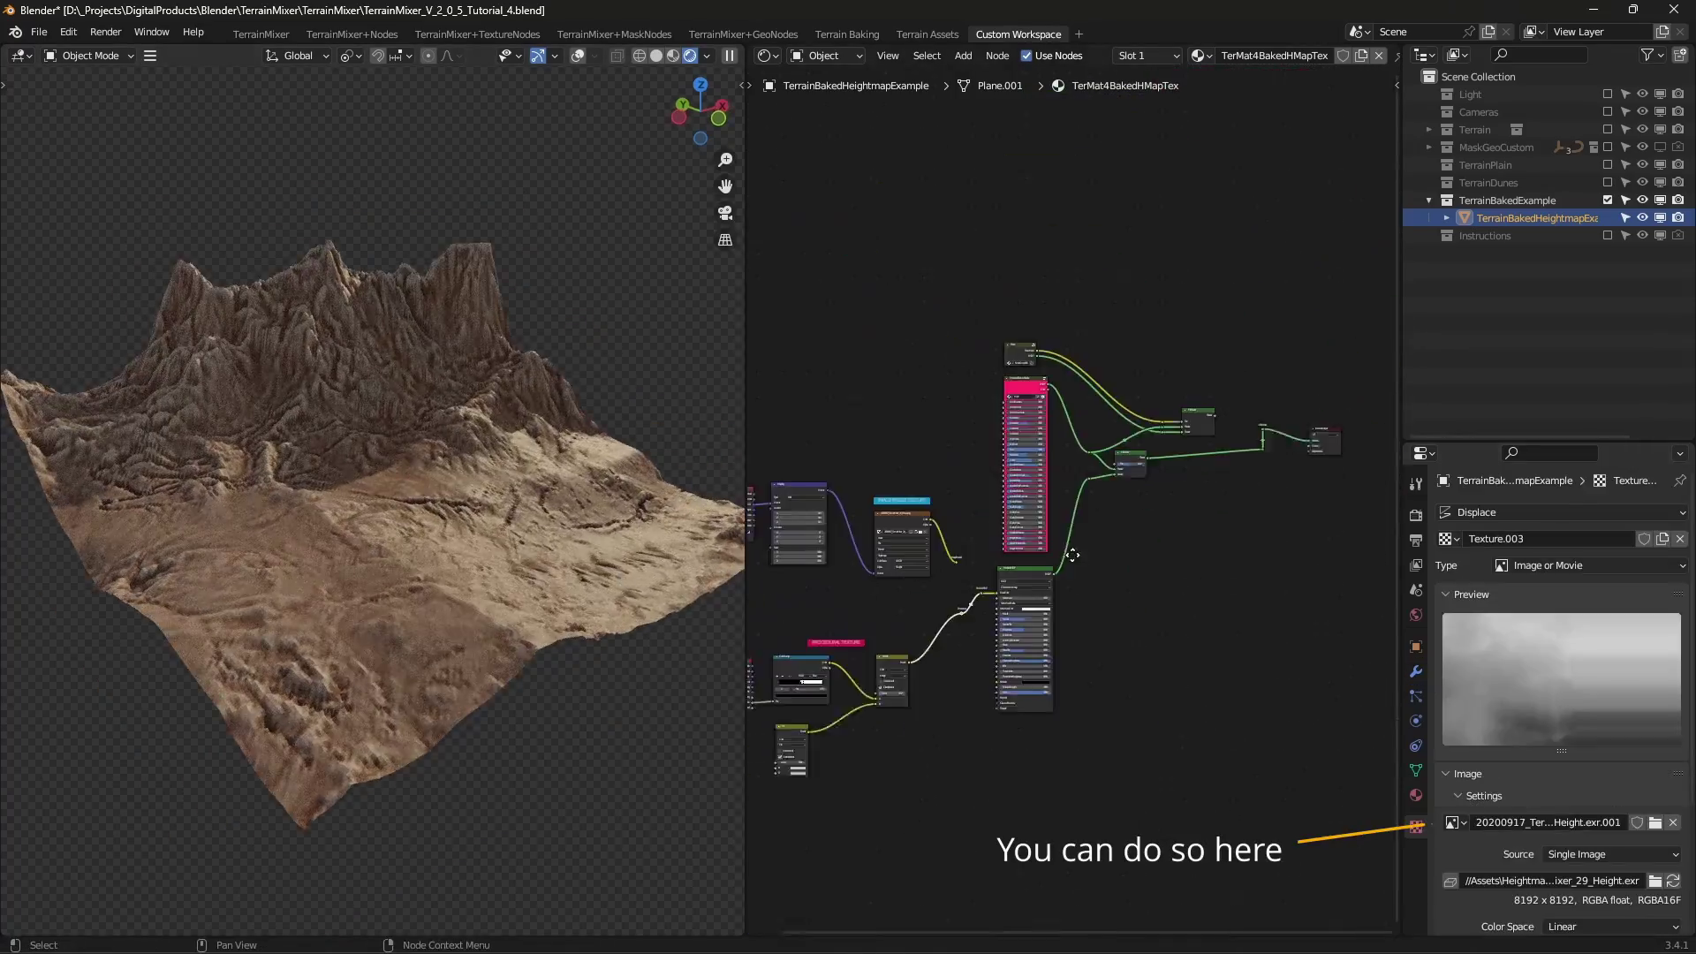
left_click(1655, 823)
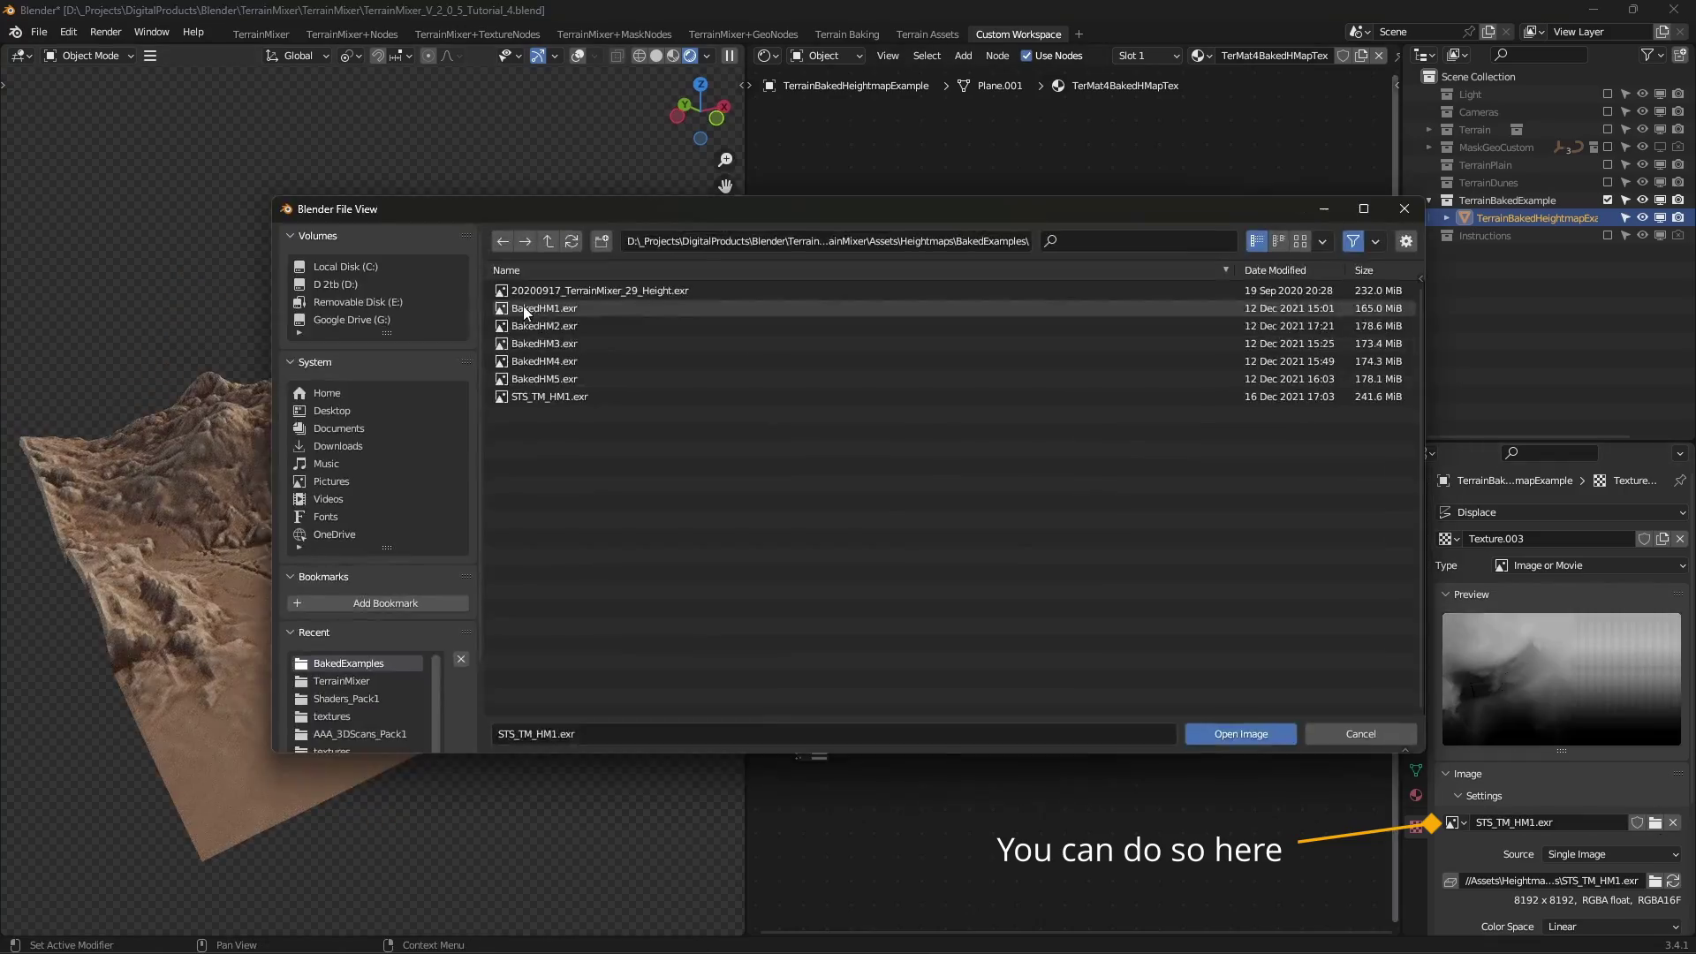
double_click(523, 305)
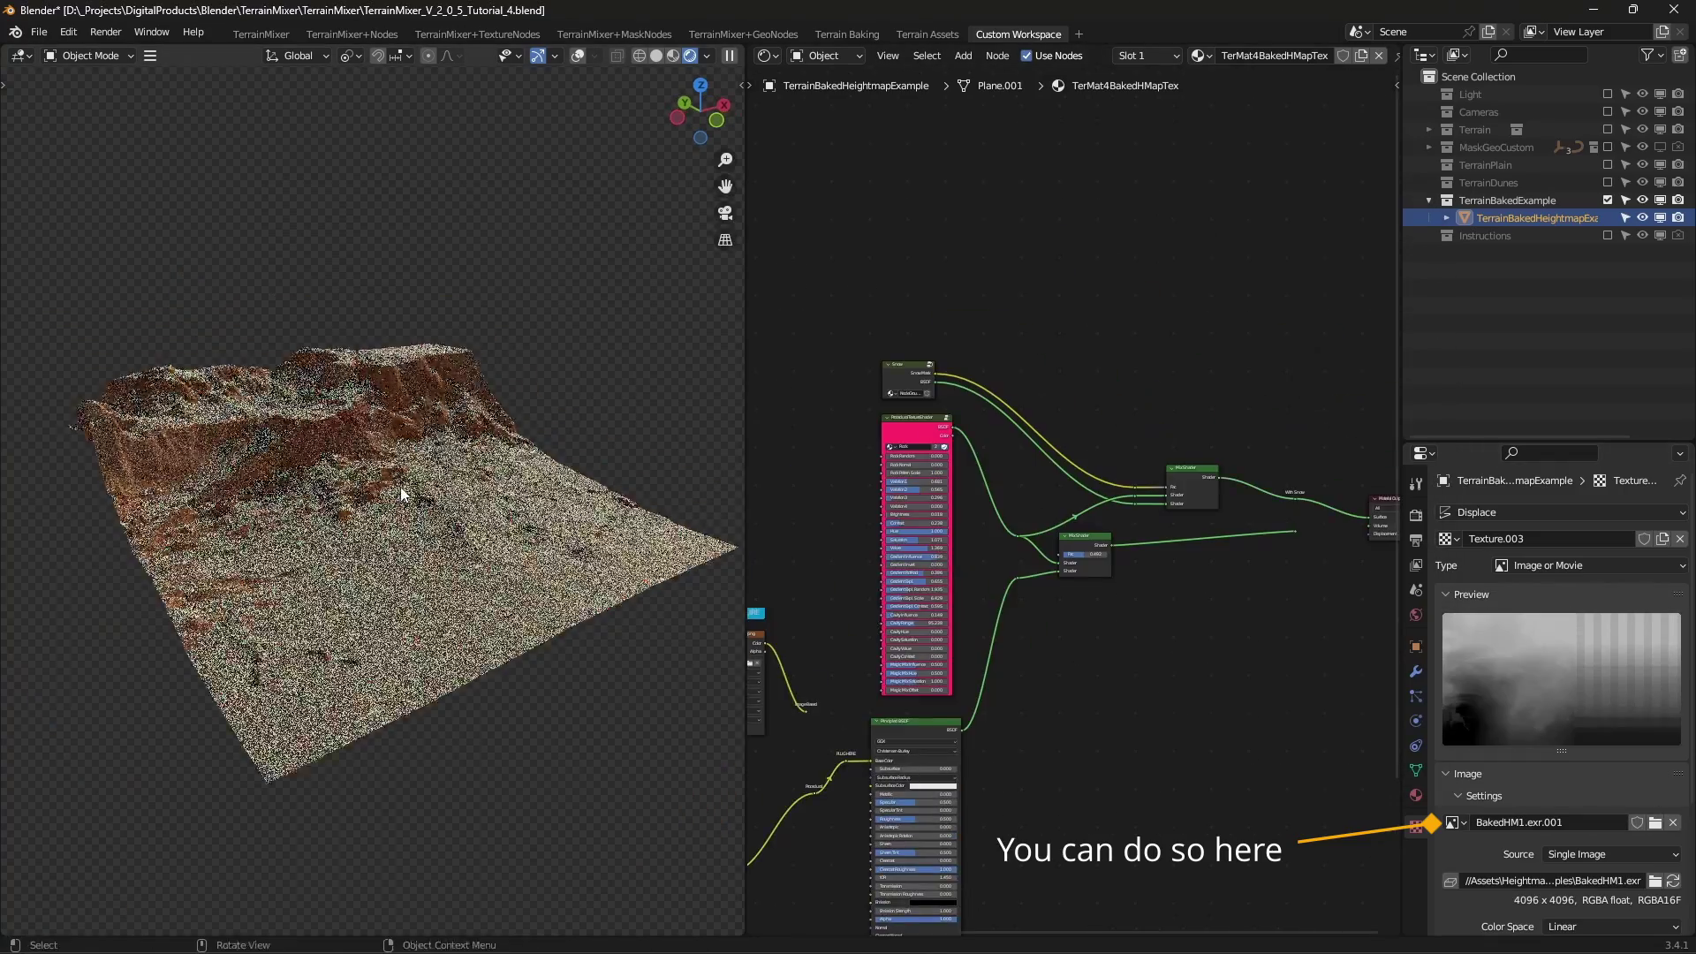
scroll(879, 553, "up", 5)
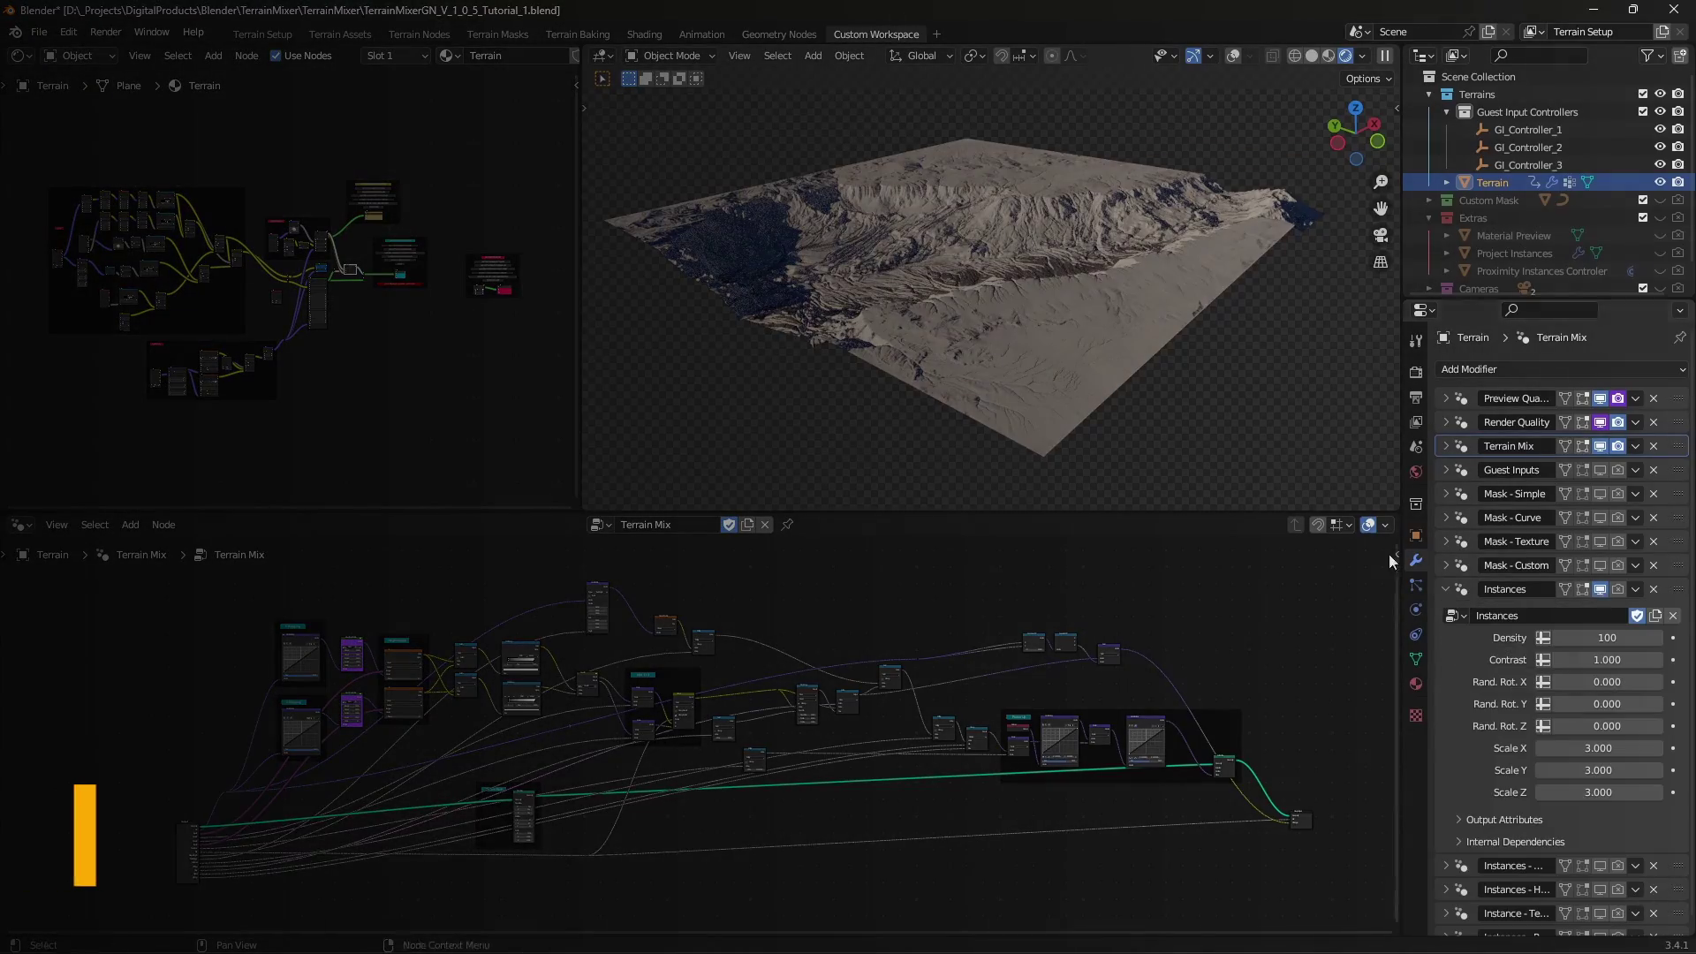
Switch the terrain from the Instances modifier to Instances - Weight Paint and adjust its Density to 19.790.
scroll(1012, 347, "up", 10)
left_click(1446, 589)
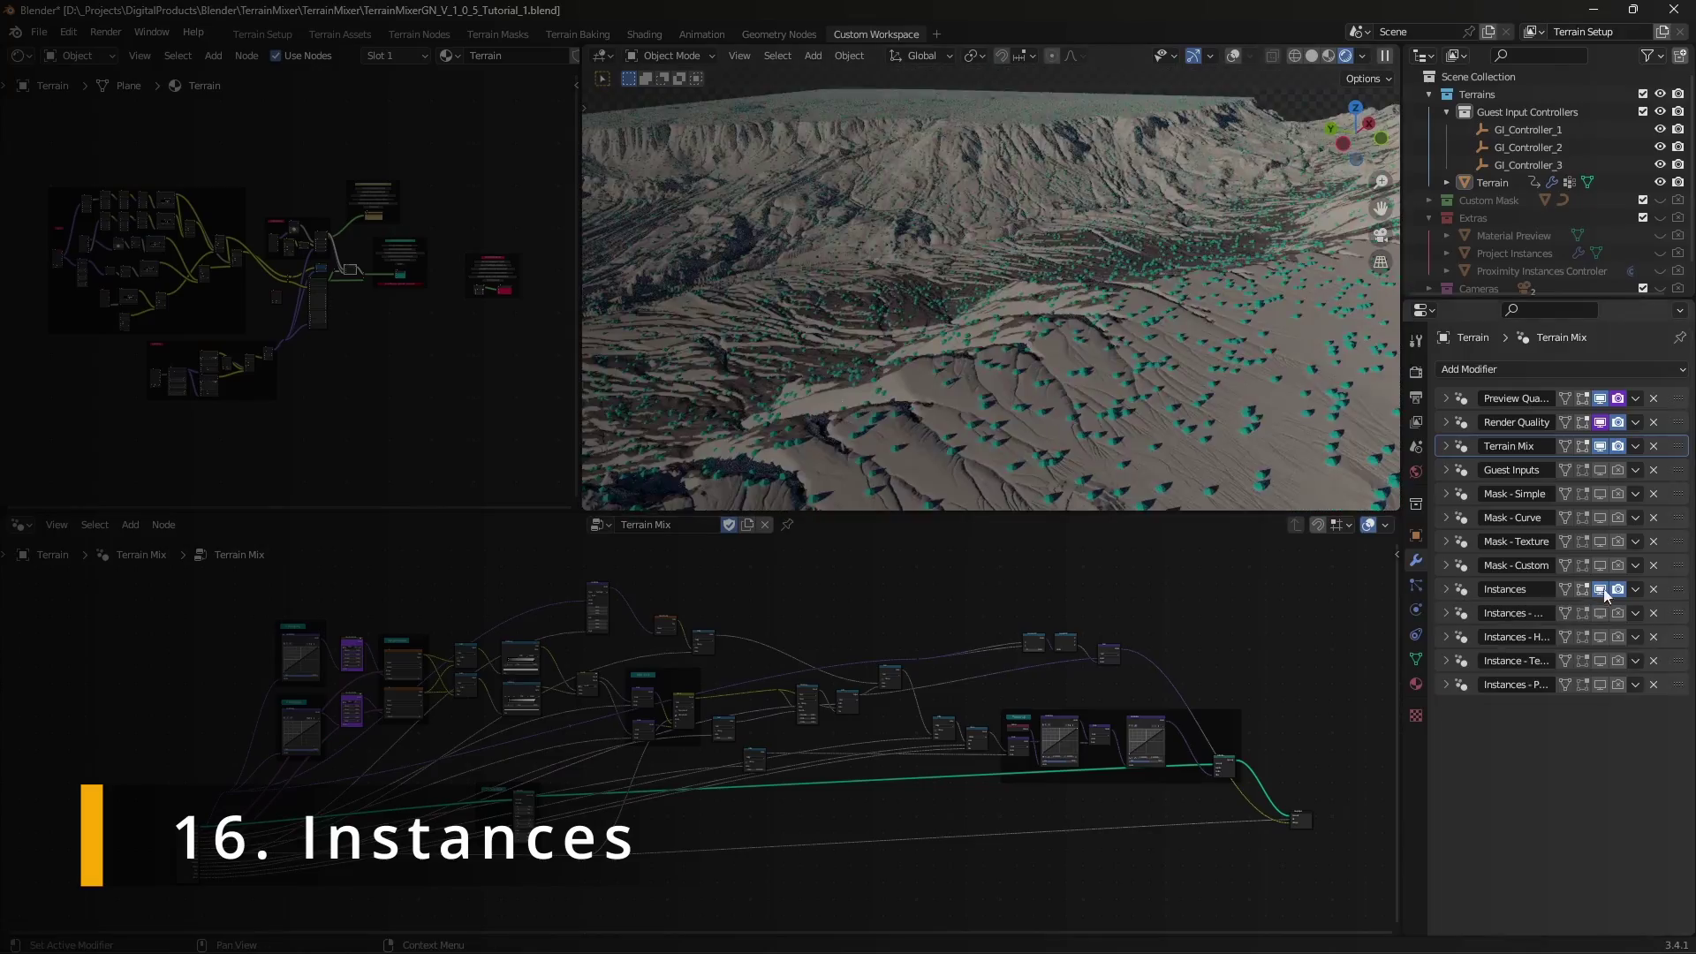
left_click(1447, 422)
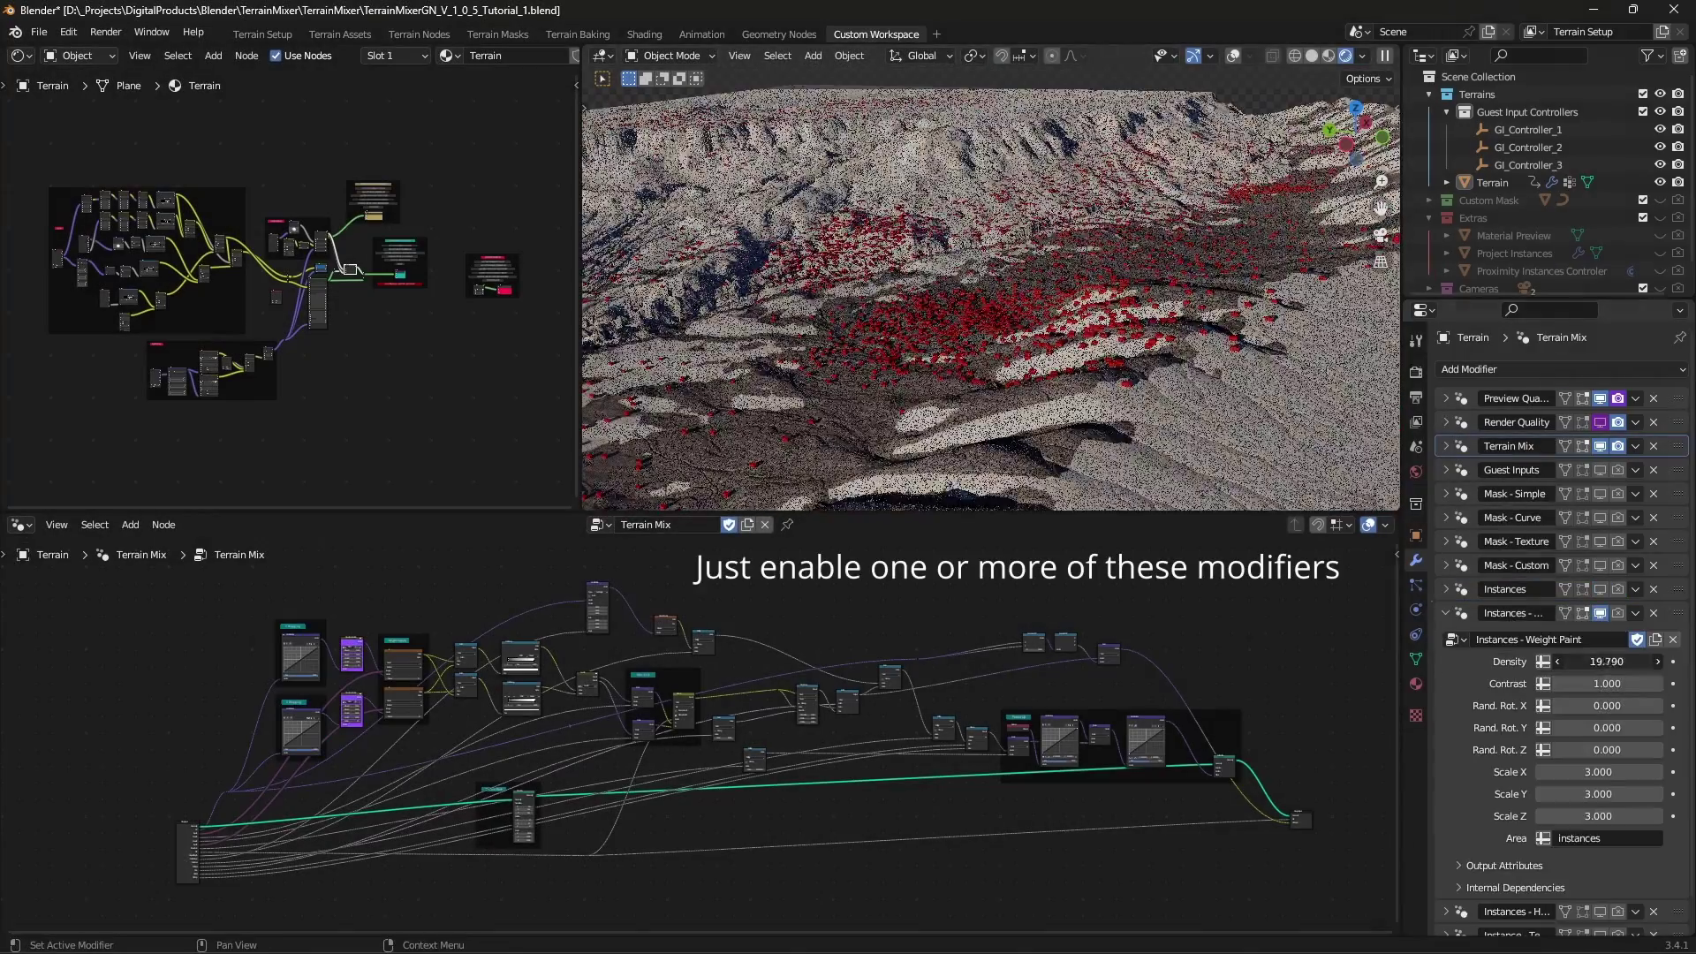
Switch the terrain from Instances - Weight Paint to Instances - Height Range and set its Density to 200.
left_click(1600, 613)
left_click(1446, 613)
left_click(1600, 637)
left_click(1446, 637)
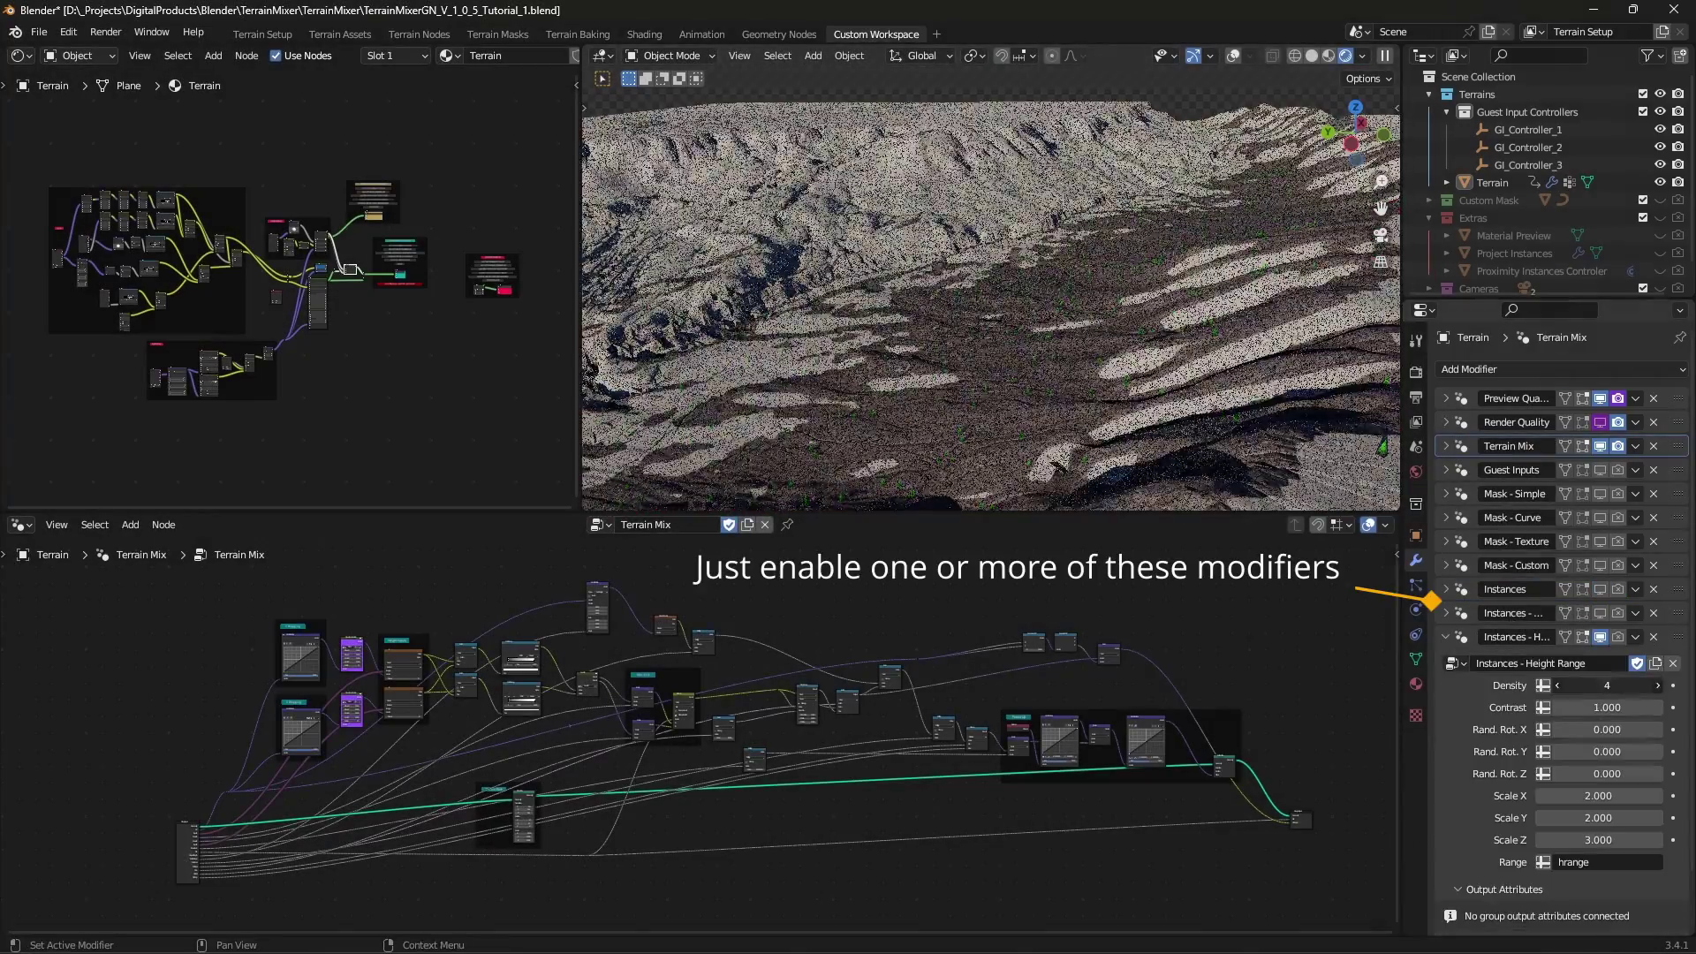
scroll(945, 344, "down", 10)
left_click(1600, 637)
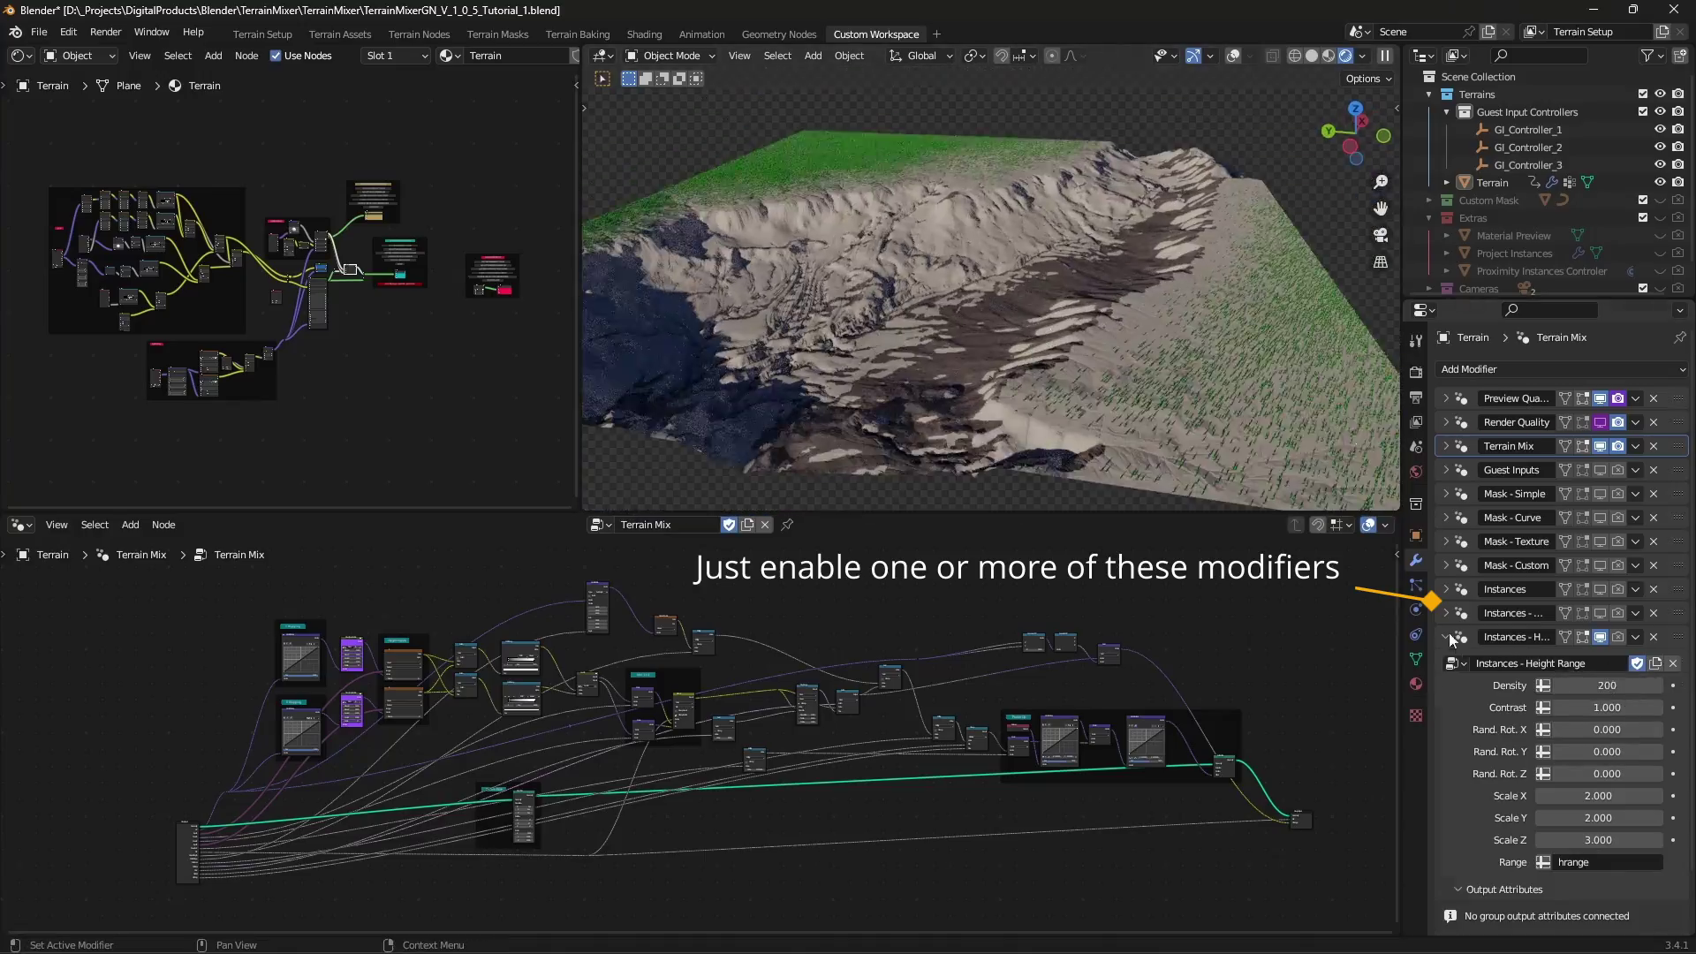
Switch to the Instances - Texture modifier, assign the ErosionZets terrain image to it and set its Density to 146.
left_click(1446, 637)
left_click(1599, 661)
left_click(1446, 660)
scroll(1446, 662, "down", 3)
left_click(1545, 851)
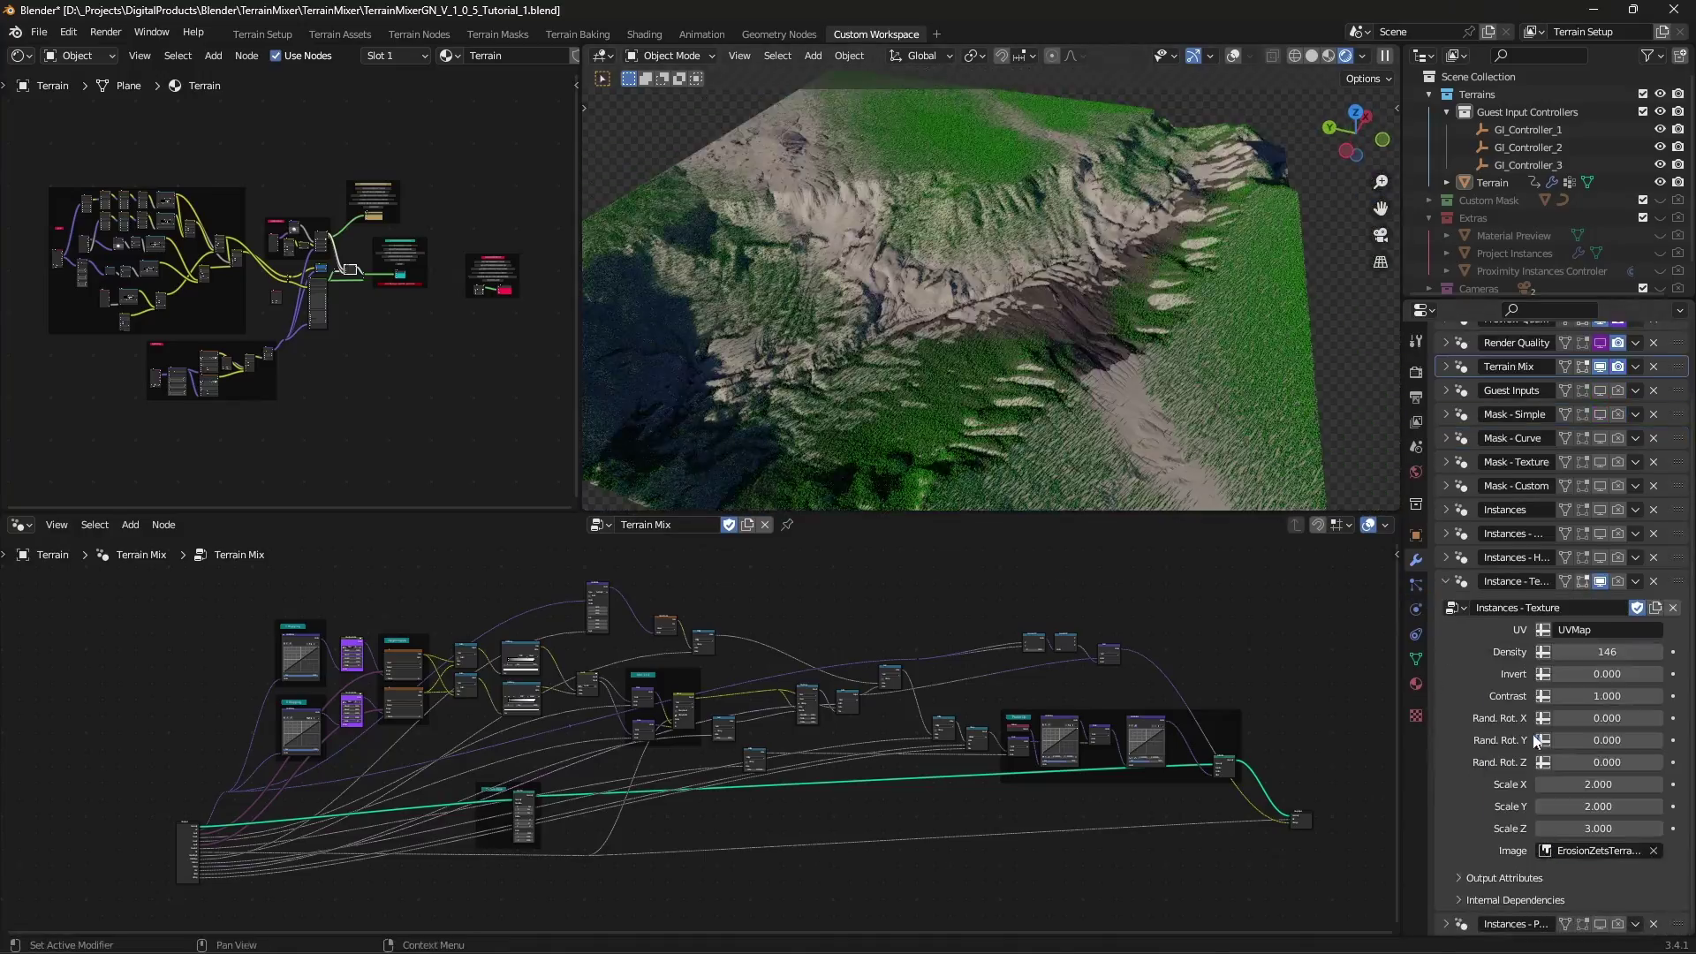
left_click(1446, 581)
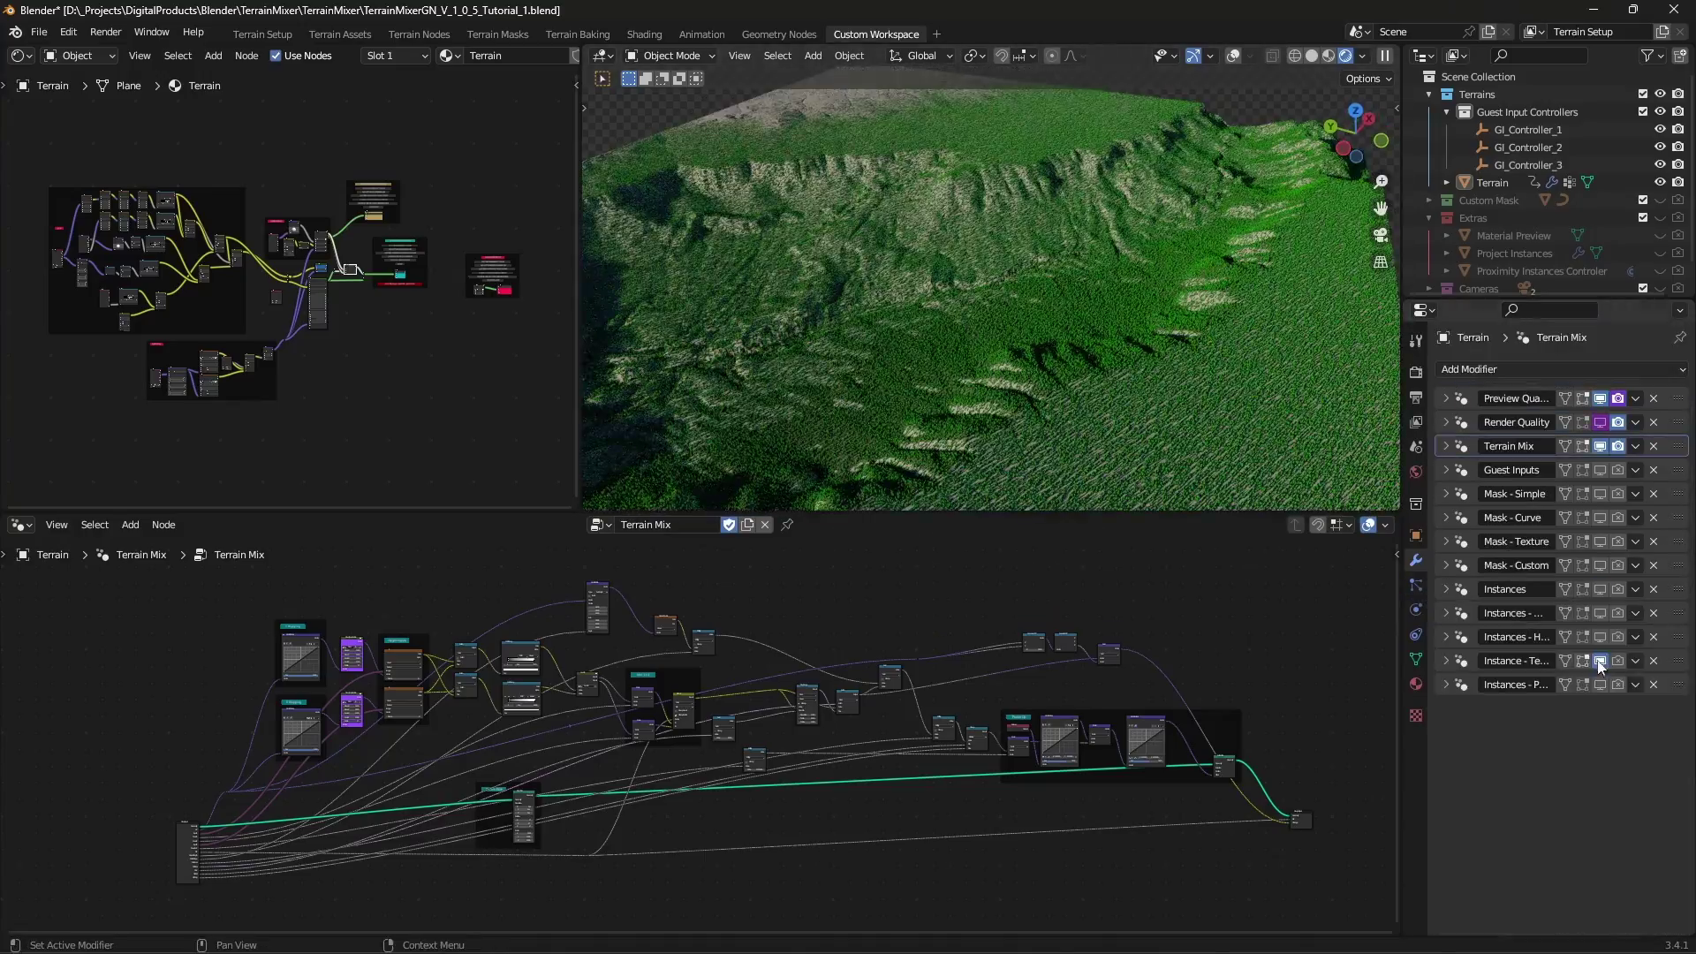
Replace the texture-based instances with Instances - Proximity and move the Proximity Instances Controler sphere over the terrain.
left_click(1600, 661)
left_click(1430, 94)
left_click(1446, 685)
left_click(1565, 184)
key("g")
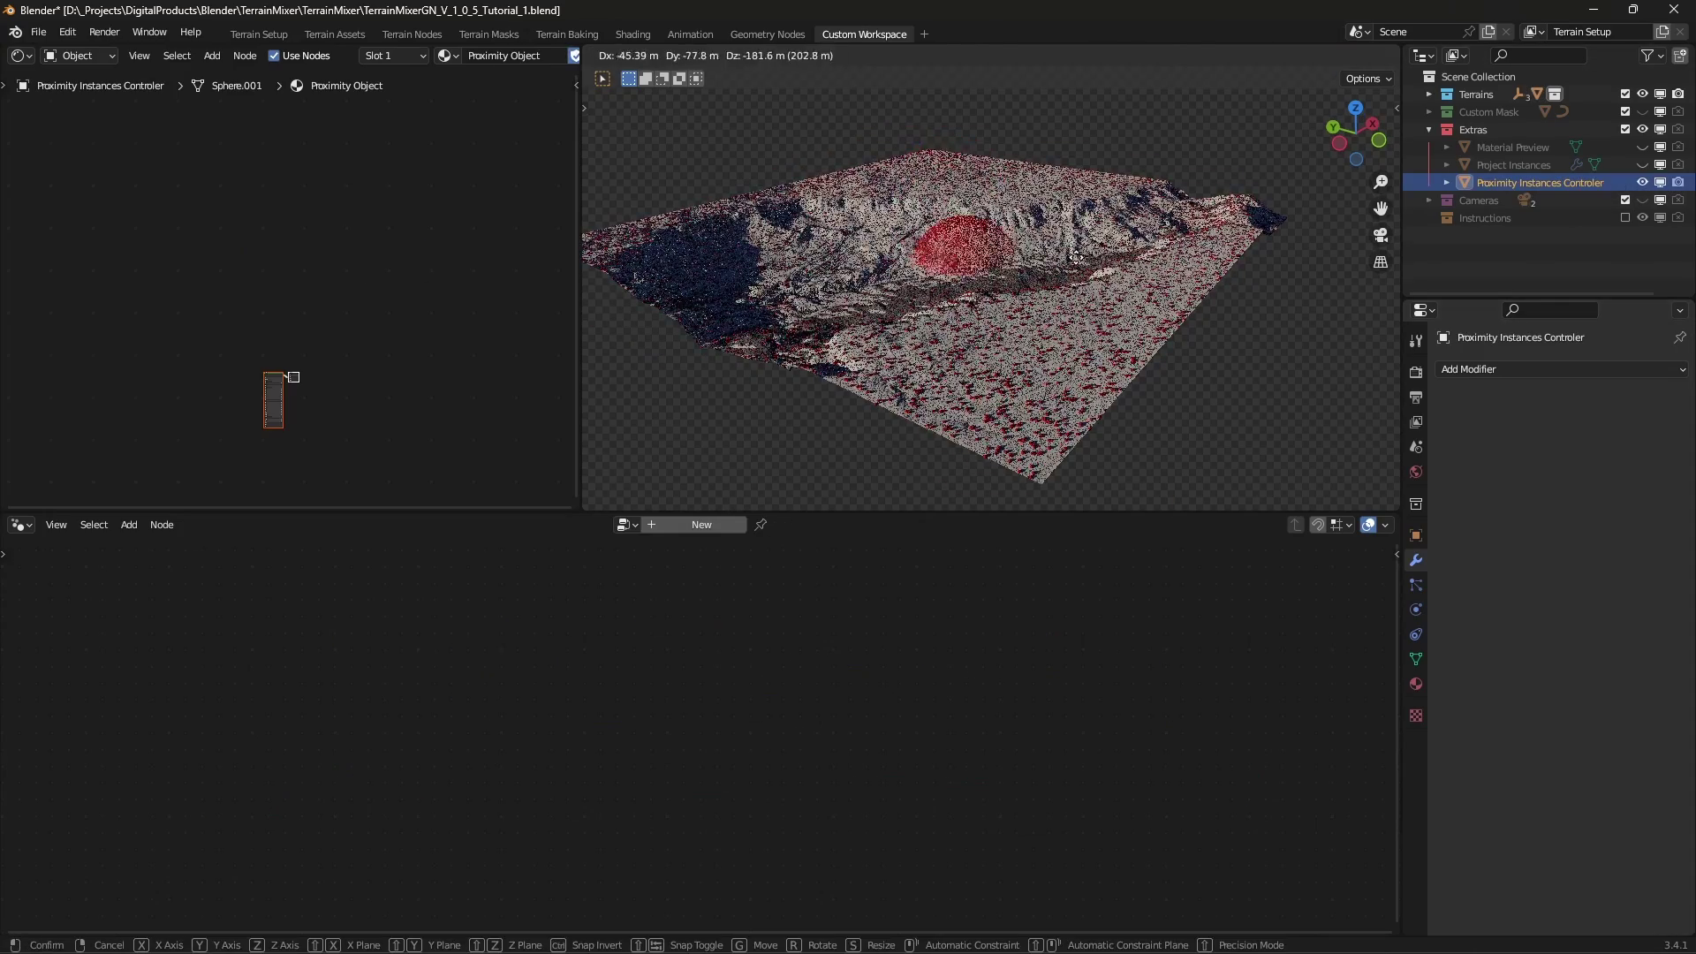
left_click(1266, 262)
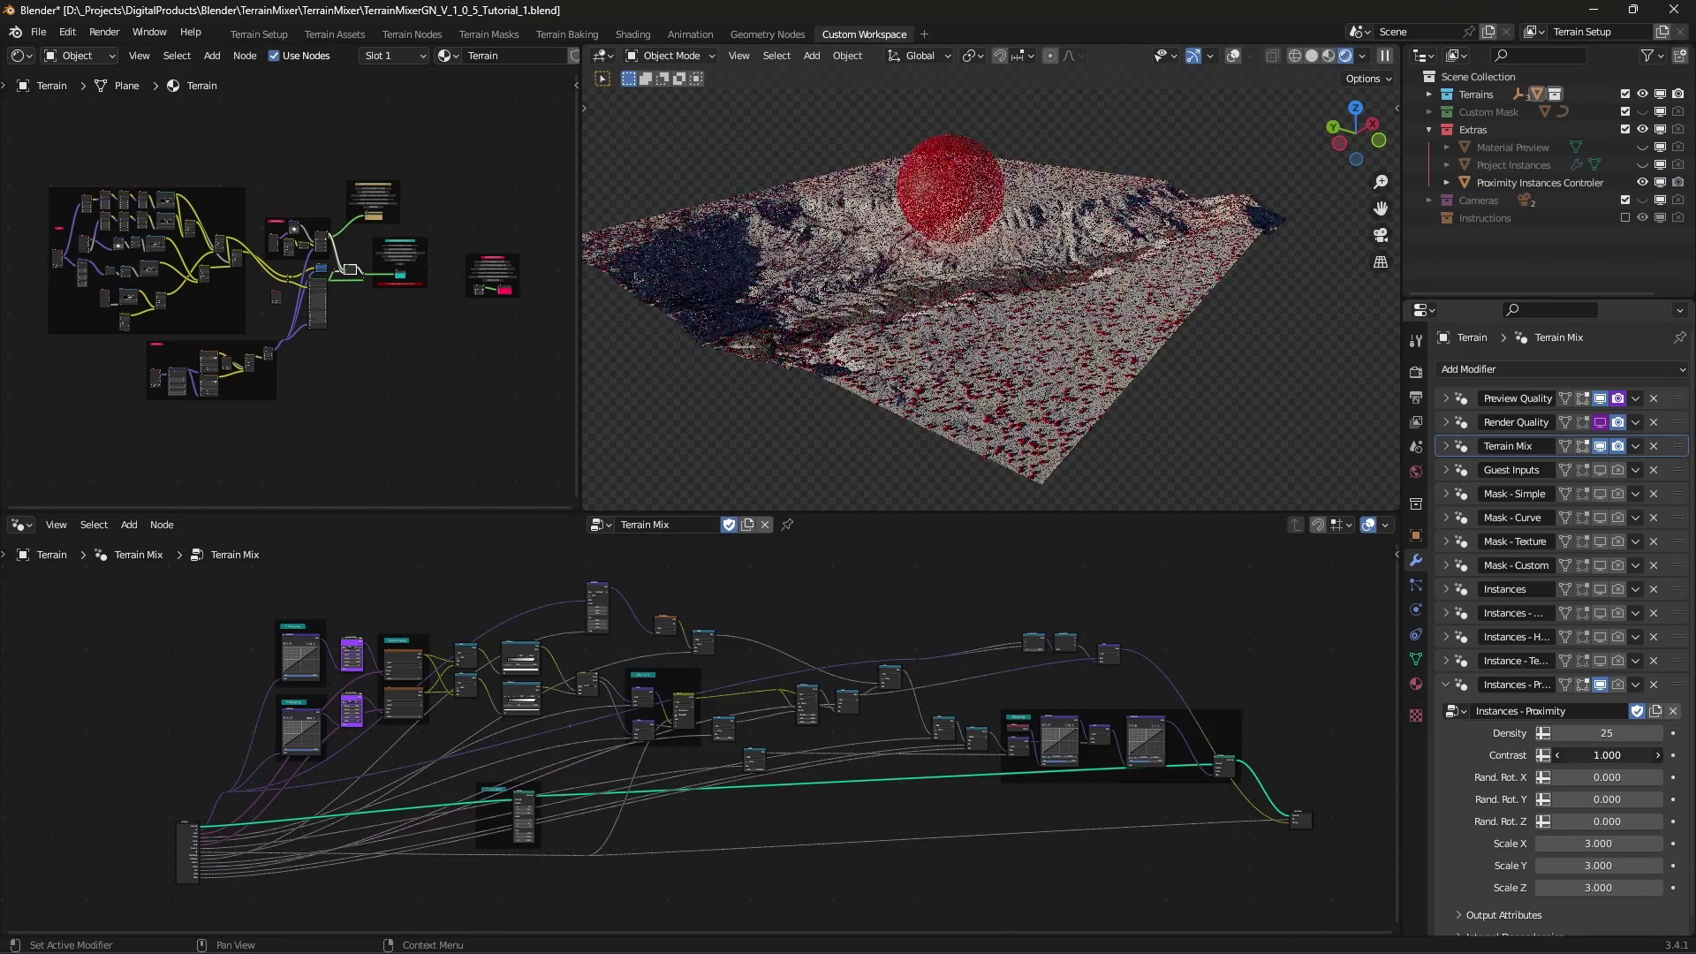
Raise the Proximity Instances Controler sphere by about 333 m above the terrain to shift the surrounding instances.
middle_click_drag(989, 265, 1025, 247)
left_click(947, 167)
key("g")
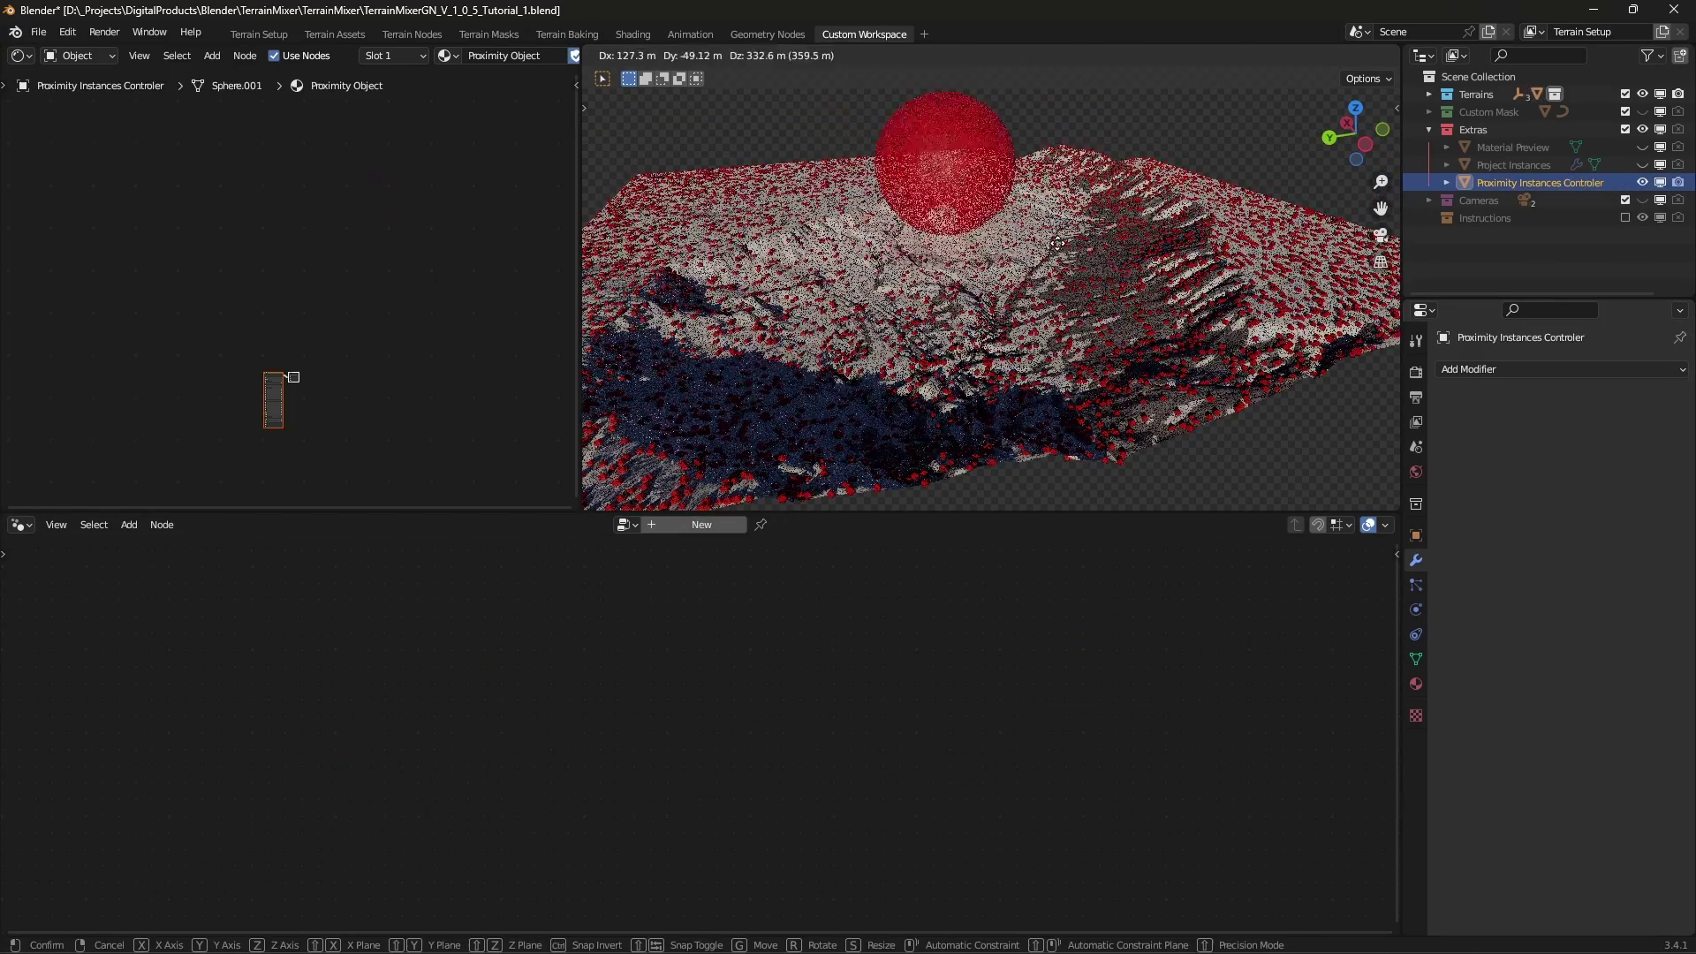